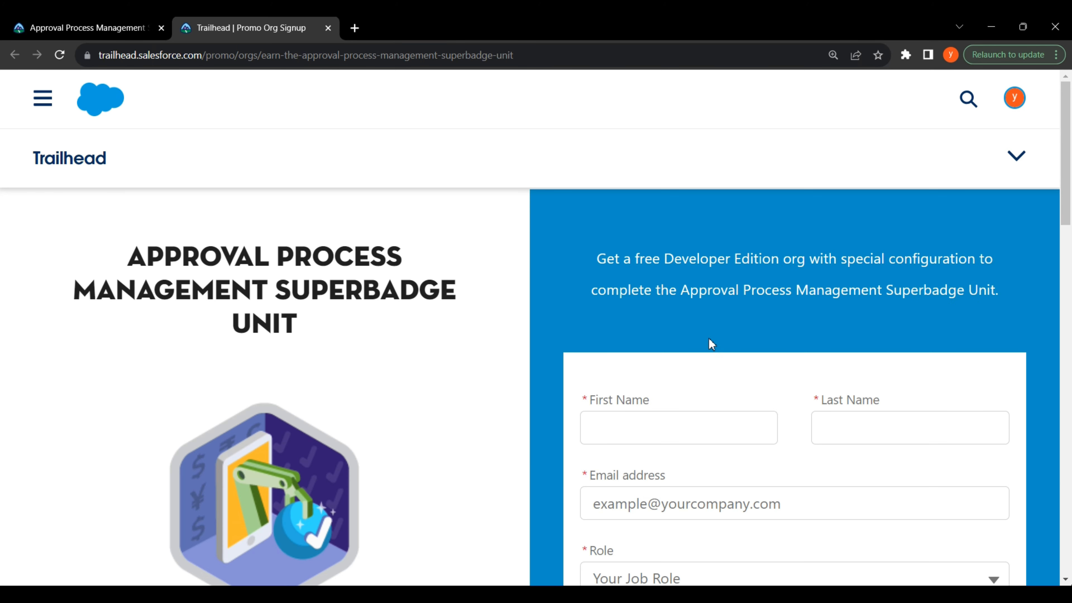
# Step: Scroll down the Trailhead promo org signup page for the Approval Process Management superbadge
pyautogui.scroll(-5, 709, 338)
# Step: Enter the first name, last name and email address in the signup form
pyautogui.click(630, 223)
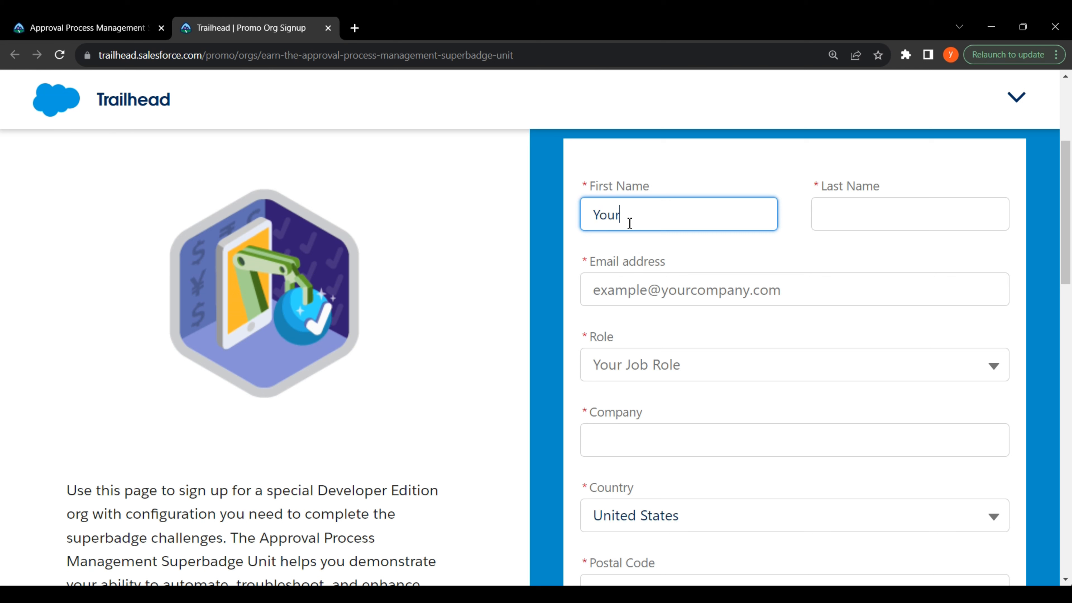
pyautogui.write('Your Codding')
pyautogui.click(842, 226)
pyautogui.write('Buddy')
pyautogui.click(601, 281)
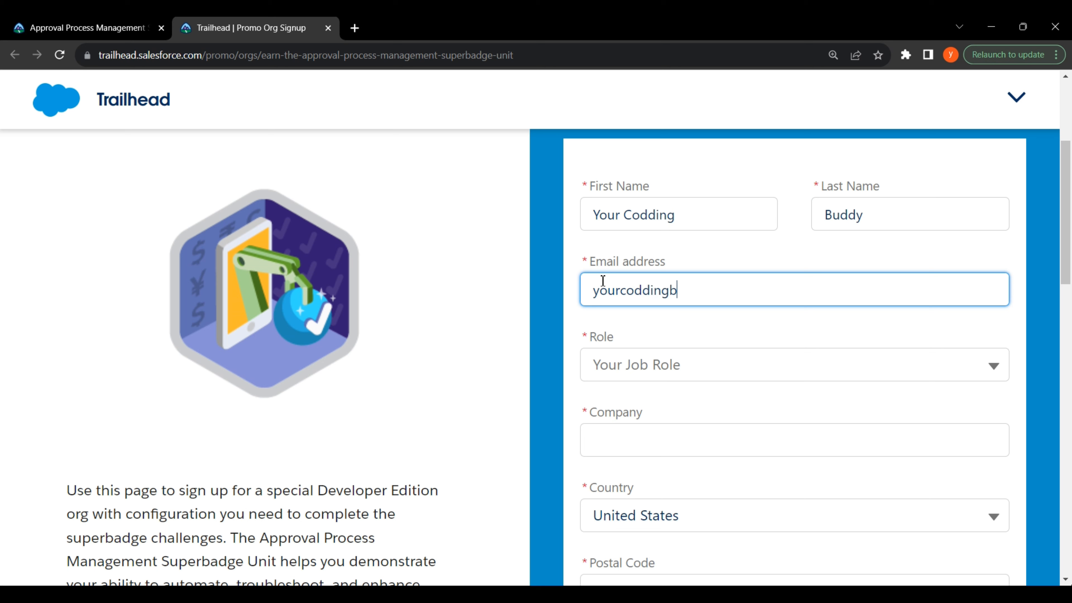
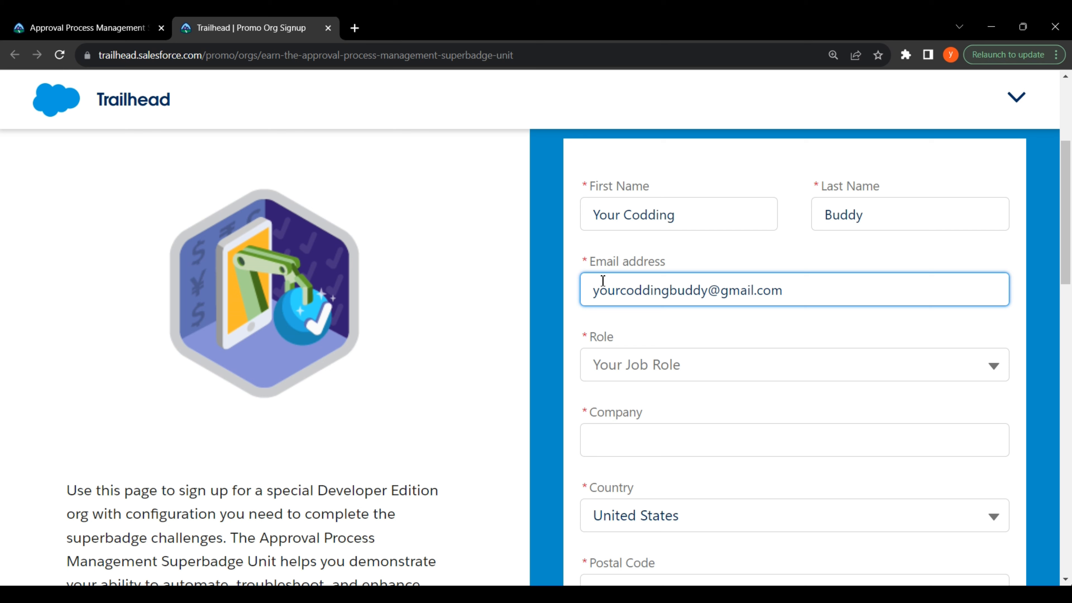
# Step: Set the job role to Developer and the company to Self
pyautogui.click(677, 376)
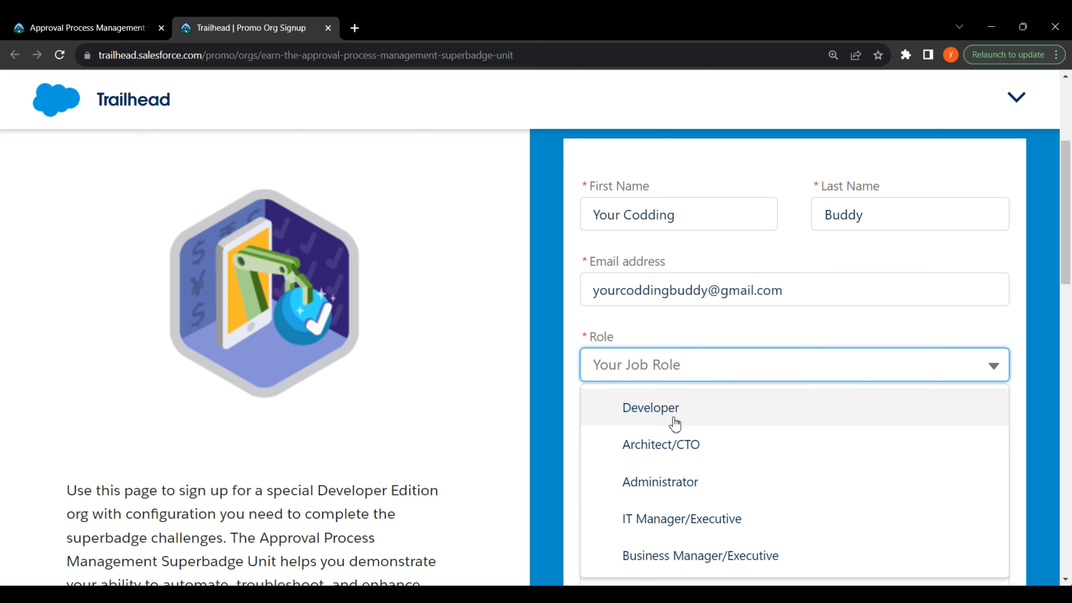
pyautogui.click(672, 420)
pyautogui.click(661, 443)
pyautogui.write('Self')
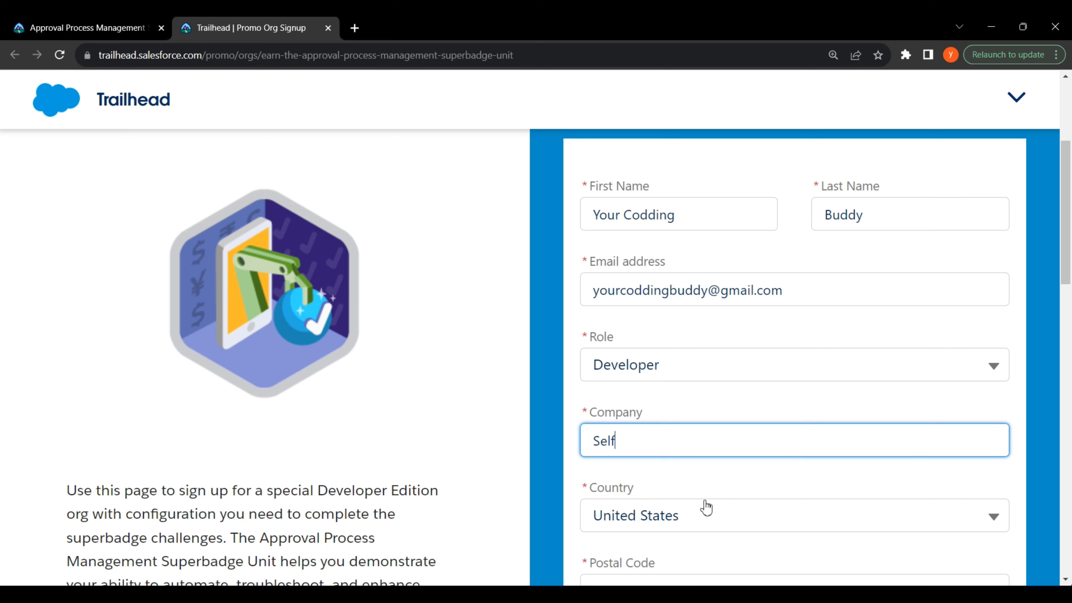
pyautogui.scroll(-3, 707, 507)
# Step: Choose India as the country and fill in the postal code
pyautogui.click(693, 390)
pyautogui.write('in')
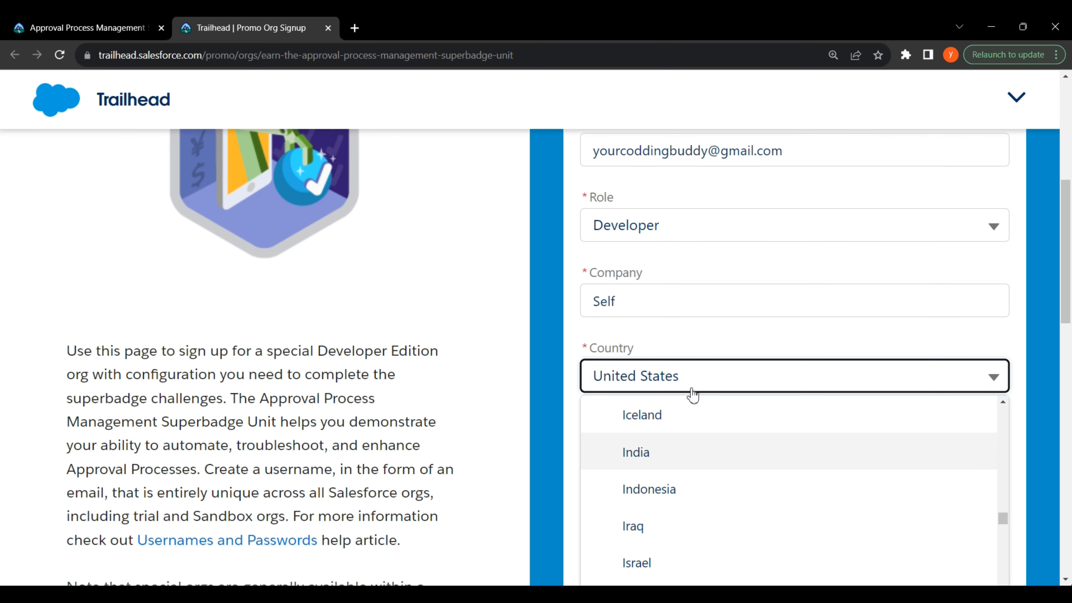
pyautogui.click(689, 450)
pyautogui.click(690, 451)
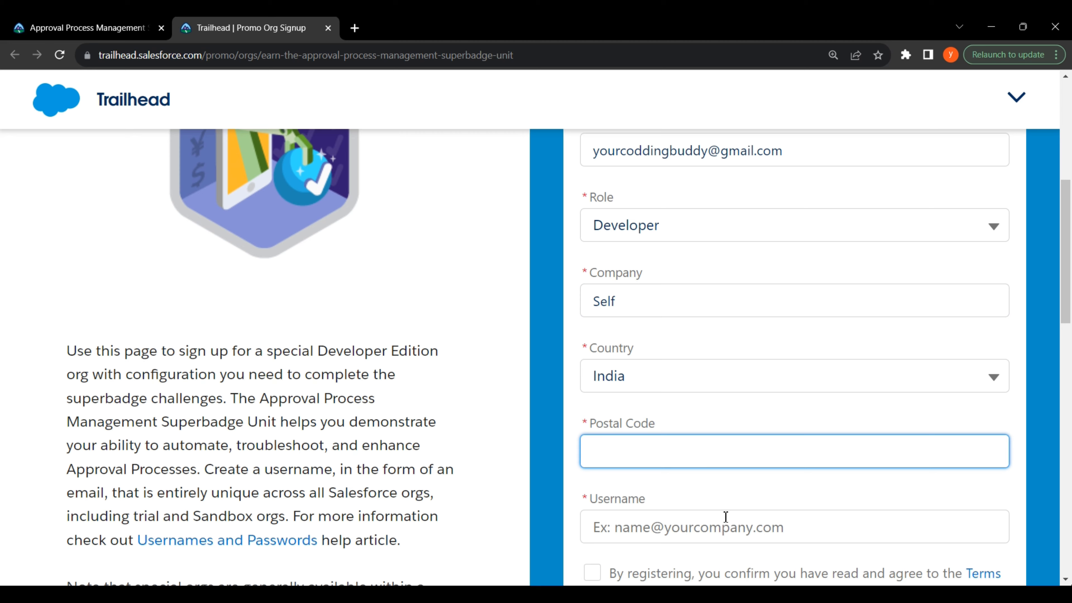
pyautogui.scroll(-2, 701, 482)
pyautogui.write('48')
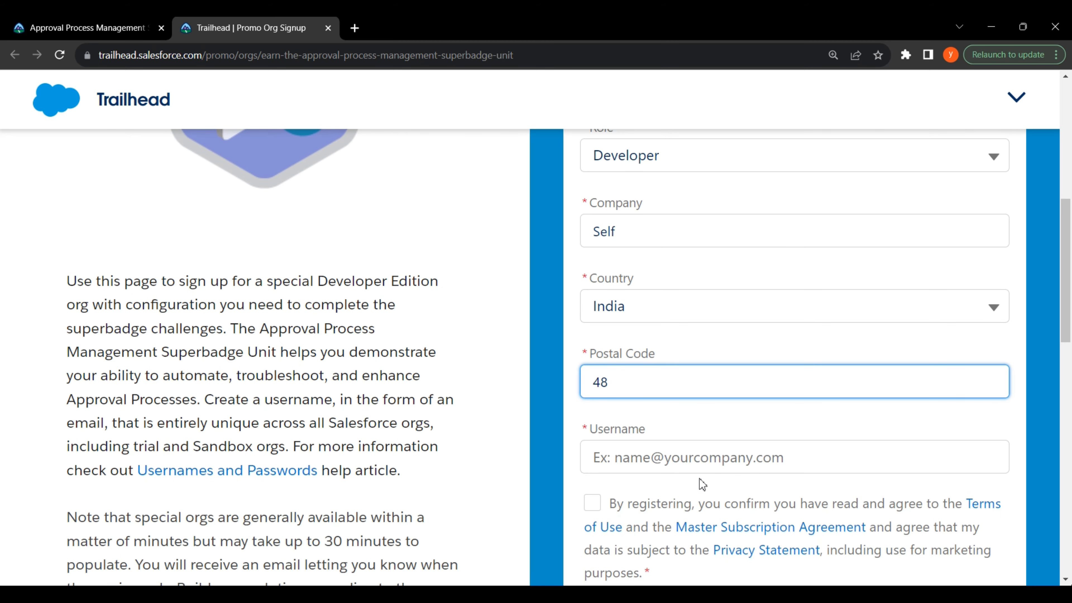
pyautogui.write('2001')
# Step: Enter the org username and accept the terms of use
pyautogui.click(657, 457)
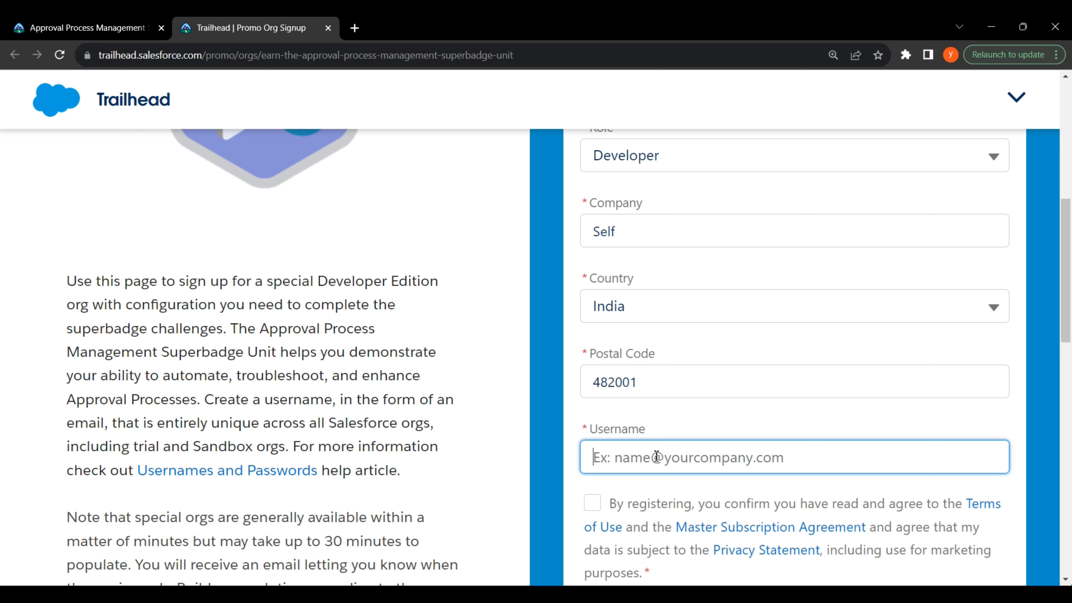
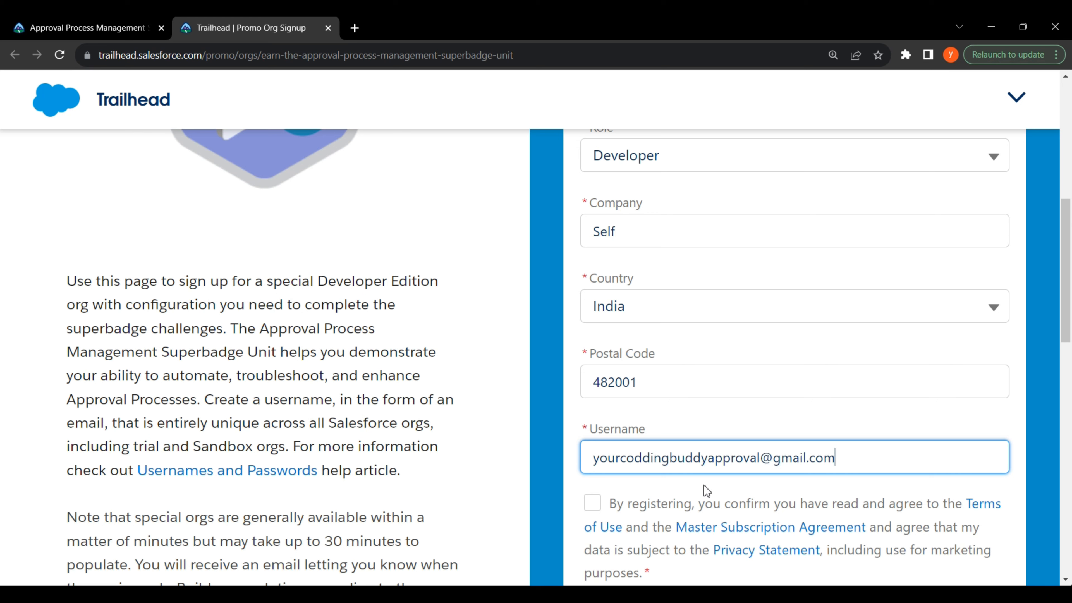
pyautogui.click(640, 505)
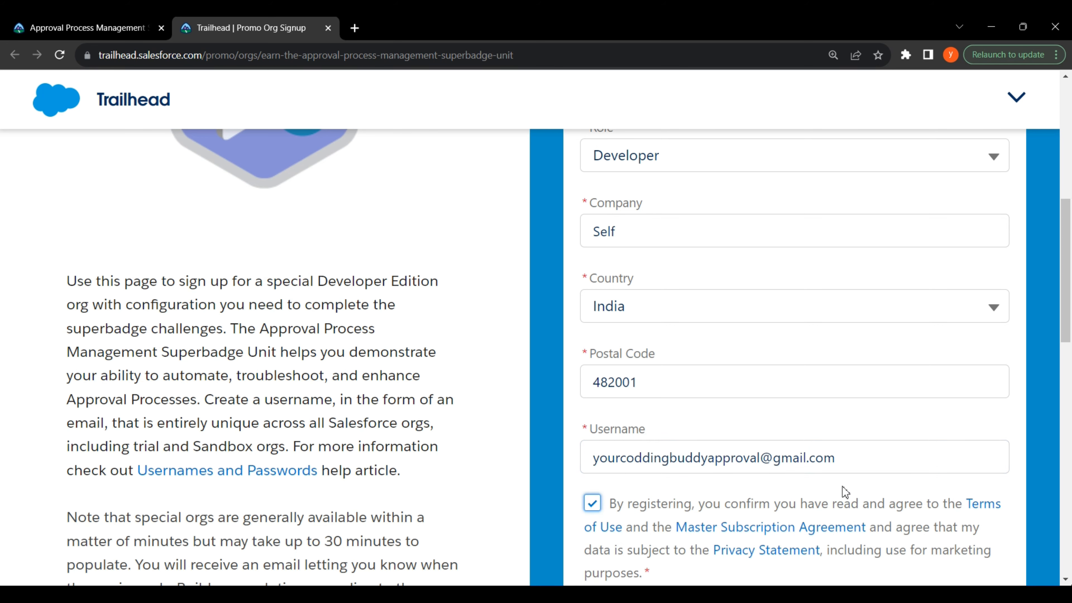
pyautogui.scroll(-4, 842, 491)
# Step: Submit the org signup form and review the check-your-email message
pyautogui.click(927, 436)
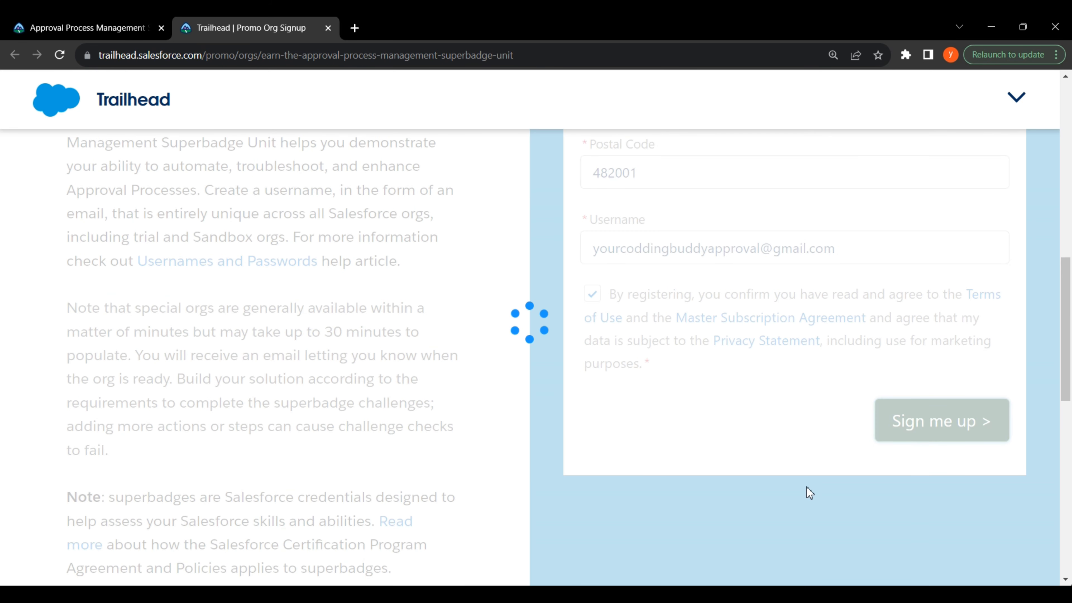
pyautogui.moveTo(279, 322); pyautogui.dragTo(778, 316)
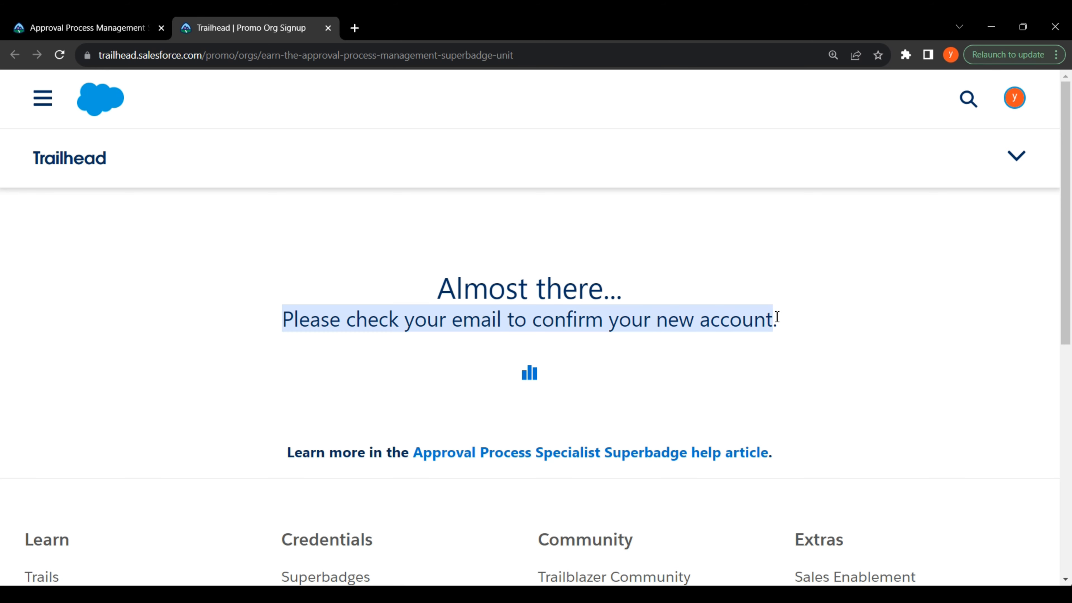
pyautogui.click(795, 376)
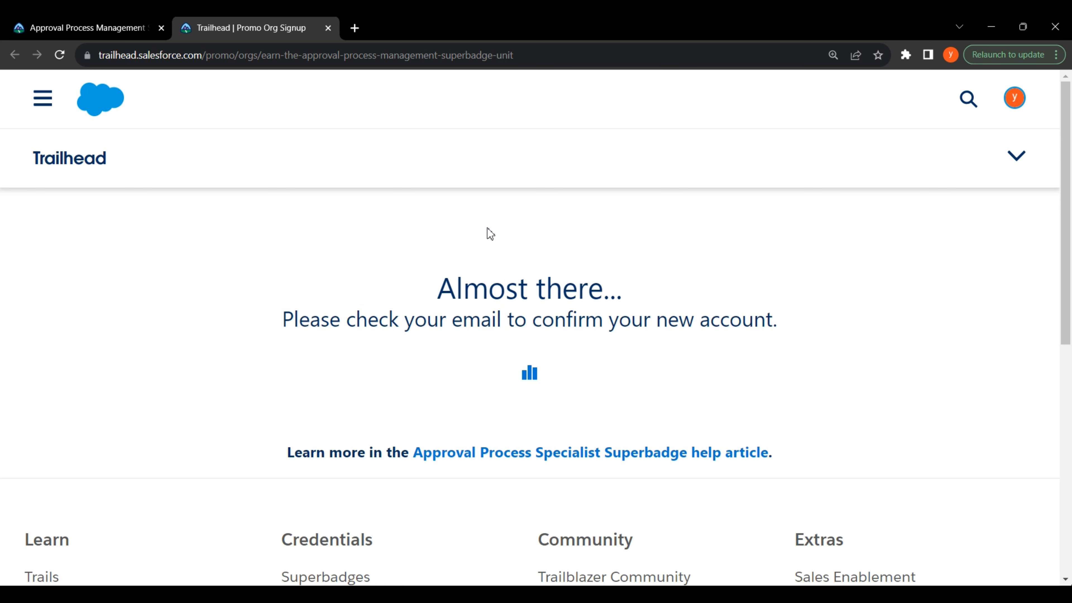
# Step: Open Gmail in a new tab and verify the account from the Salesforce verification email
pyautogui.click(354, 28)
pyautogui.click(1015, 114)
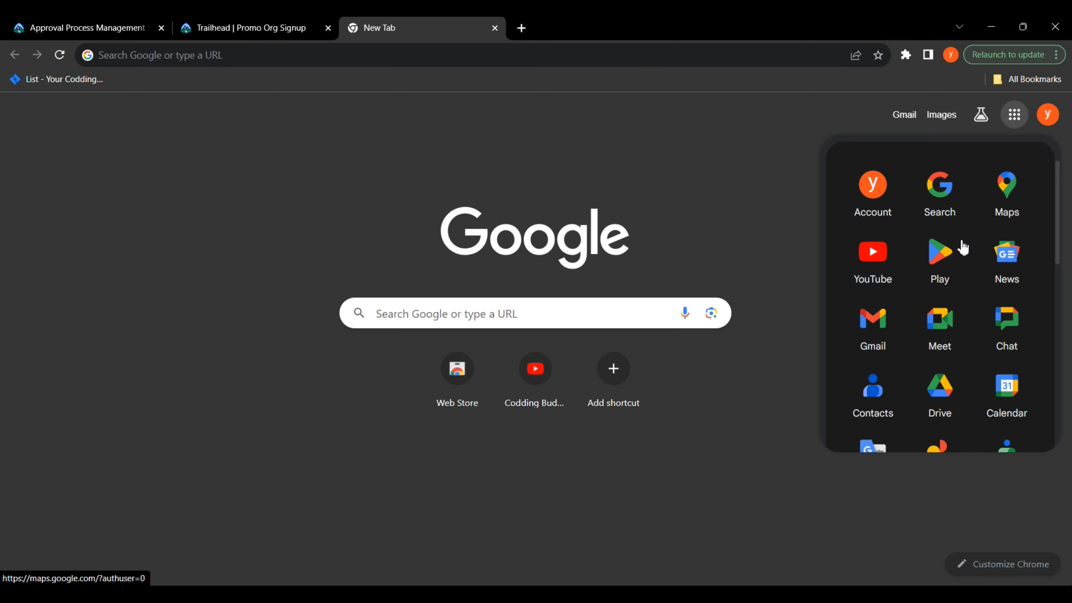
pyautogui.click(958, 249)
pyautogui.click(871, 329)
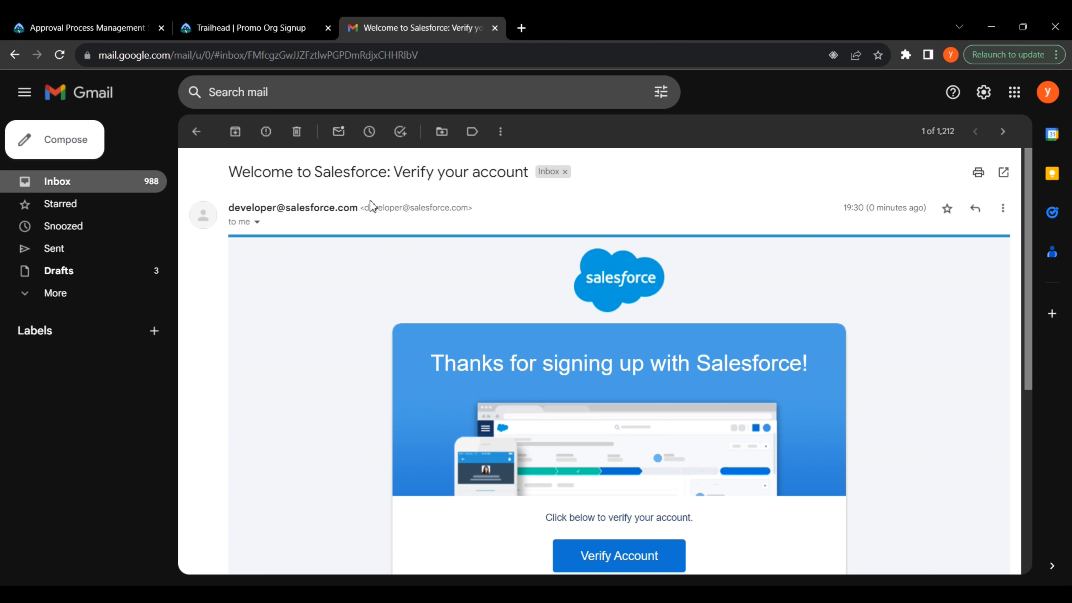
pyautogui.moveTo(230, 172); pyautogui.dragTo(530, 176)
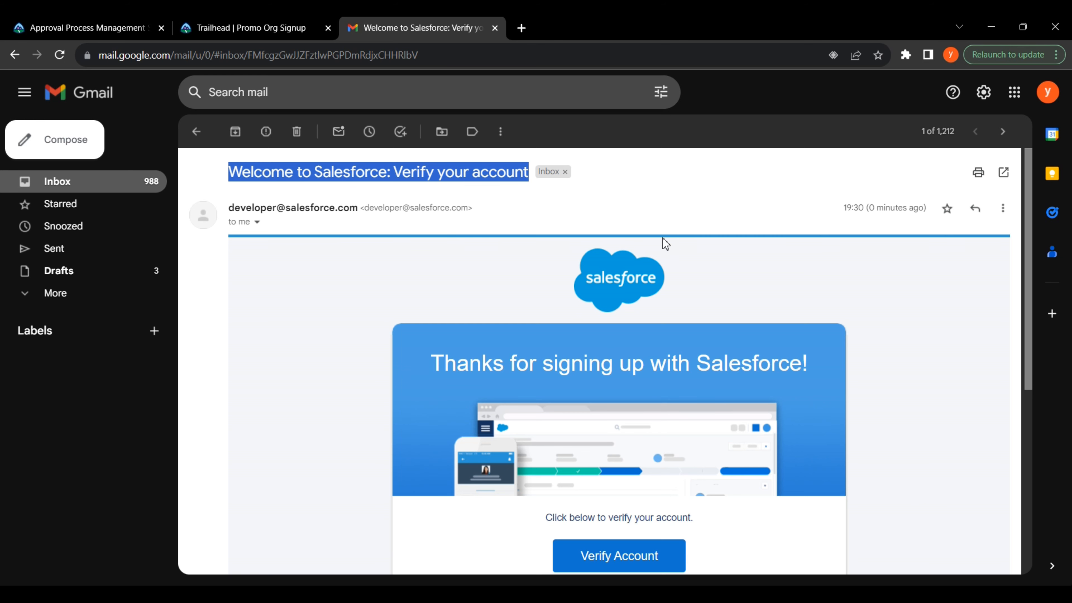
pyautogui.click(883, 315)
pyautogui.scroll(-6, 884, 321)
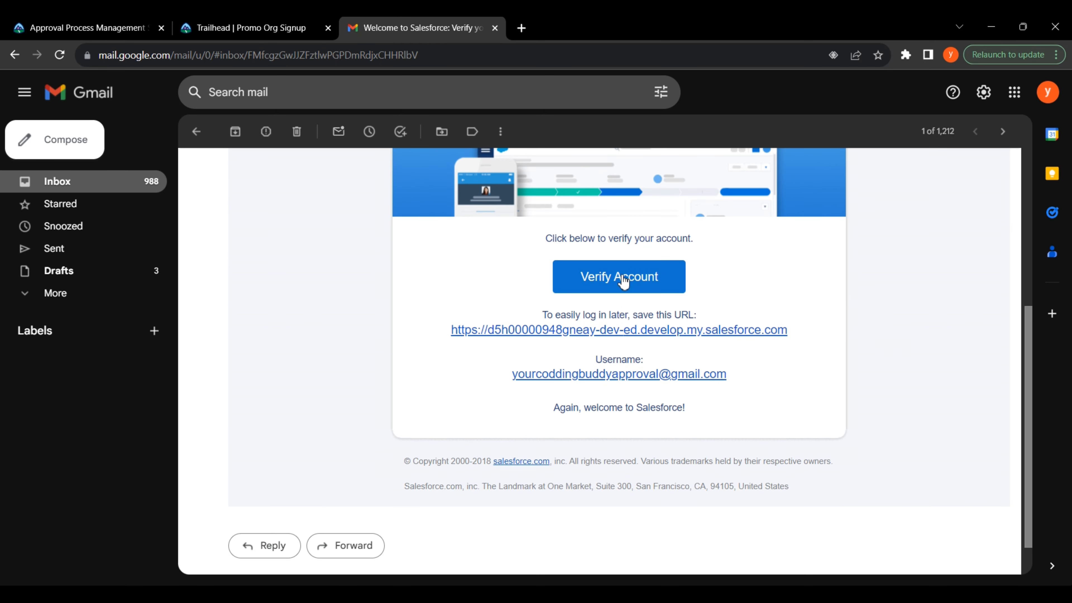
pyautogui.click(615, 279)
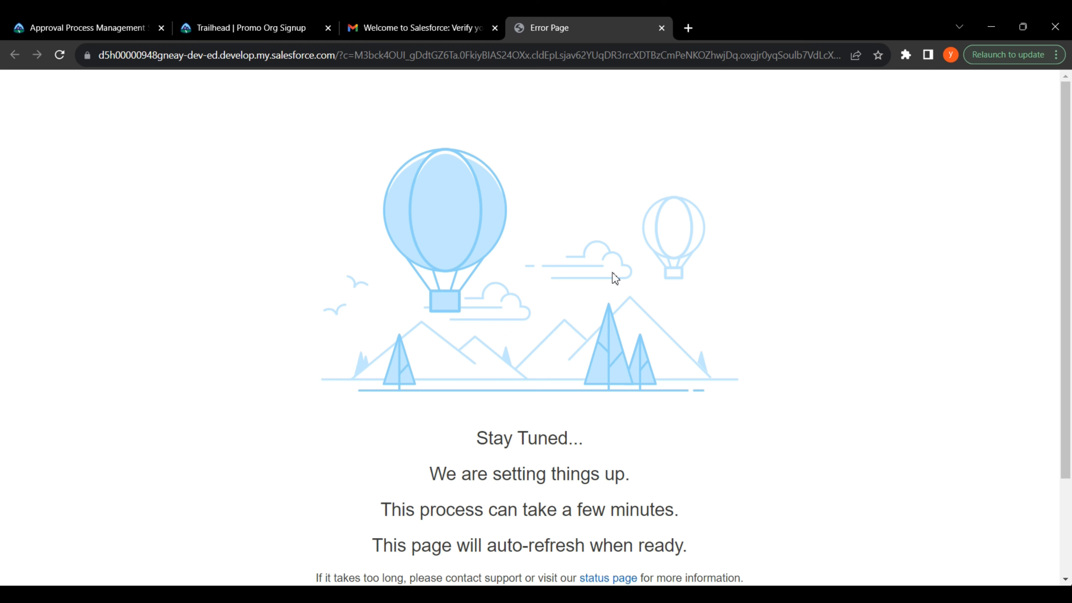
# Step: Continue into the new org and acknowledge the superbadge org reminder
pyautogui.scroll(-3, 613, 273)
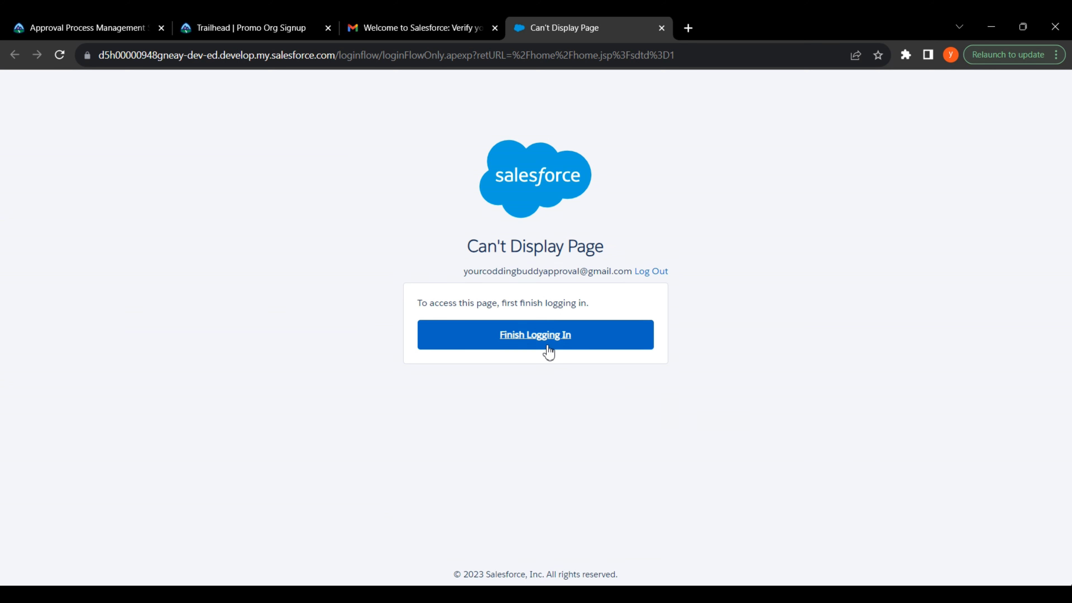
pyautogui.click(537, 340)
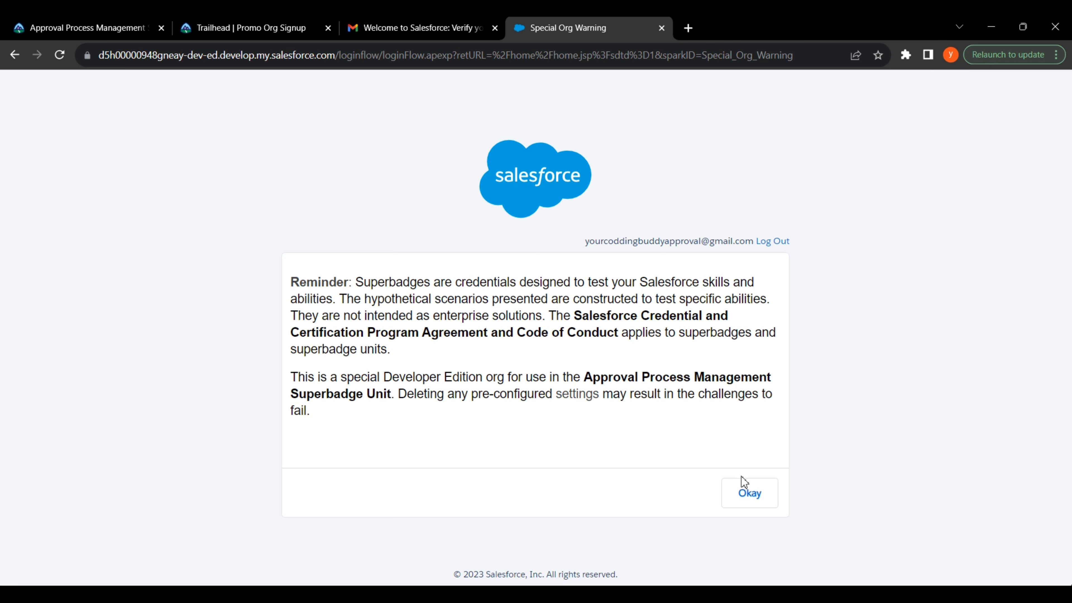
pyautogui.click(748, 501)
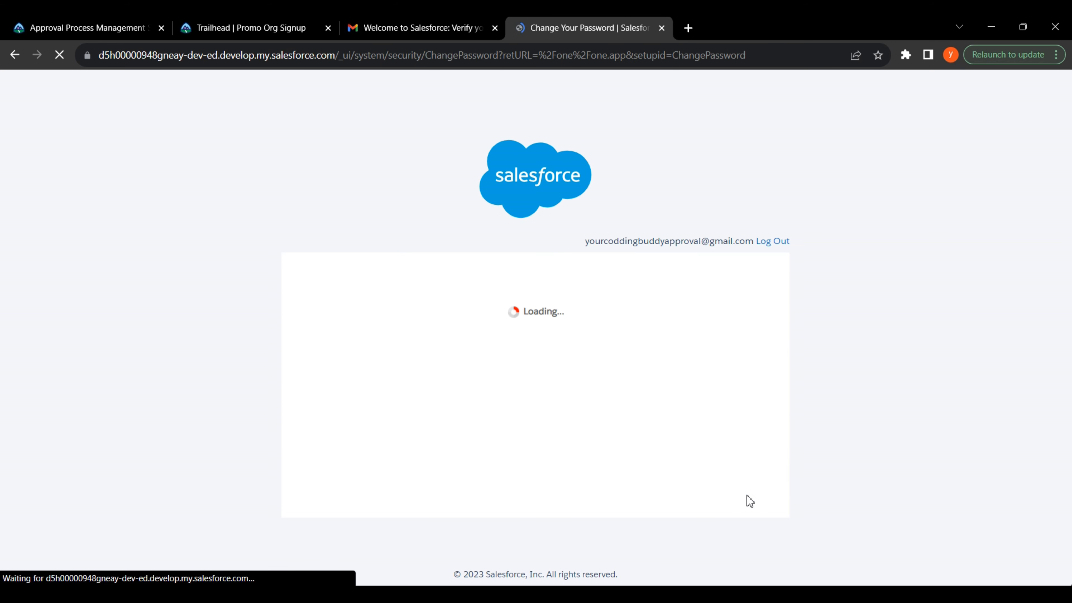
# Step: Set and confirm a new password with the pet's-name security question and its answer
pyautogui.scroll(-3, 751, 502)
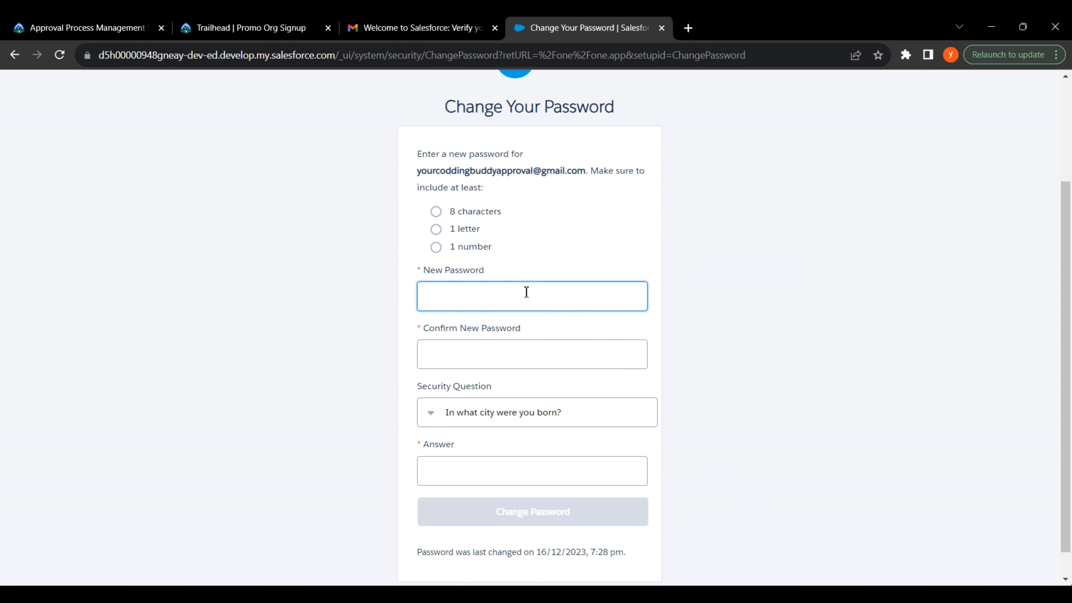
pyautogui.write('a•••••••••')
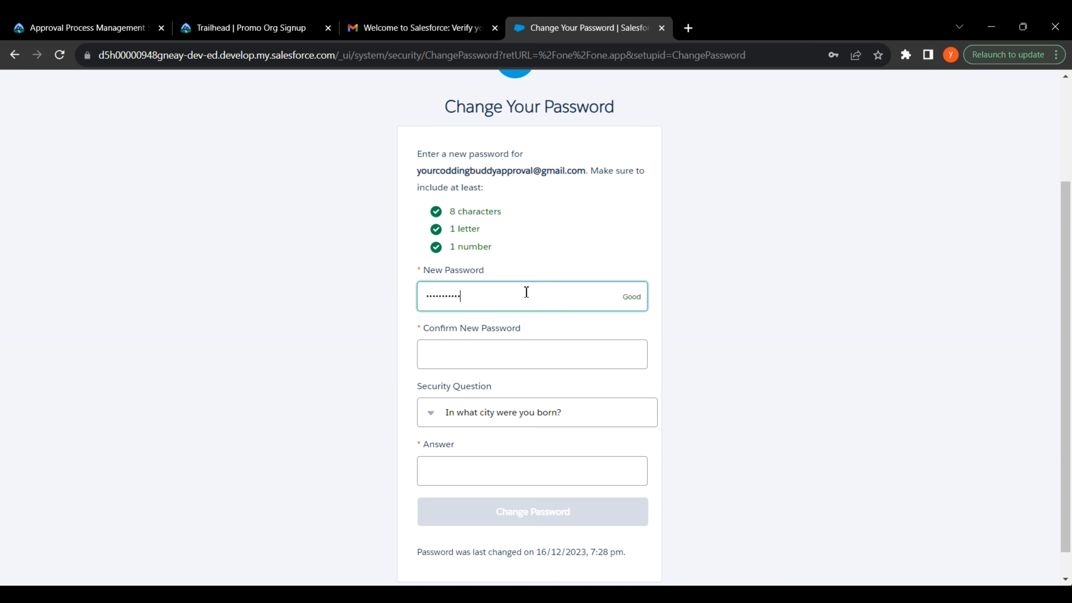
pyautogui.click(534, 355)
pyautogui.write('••')
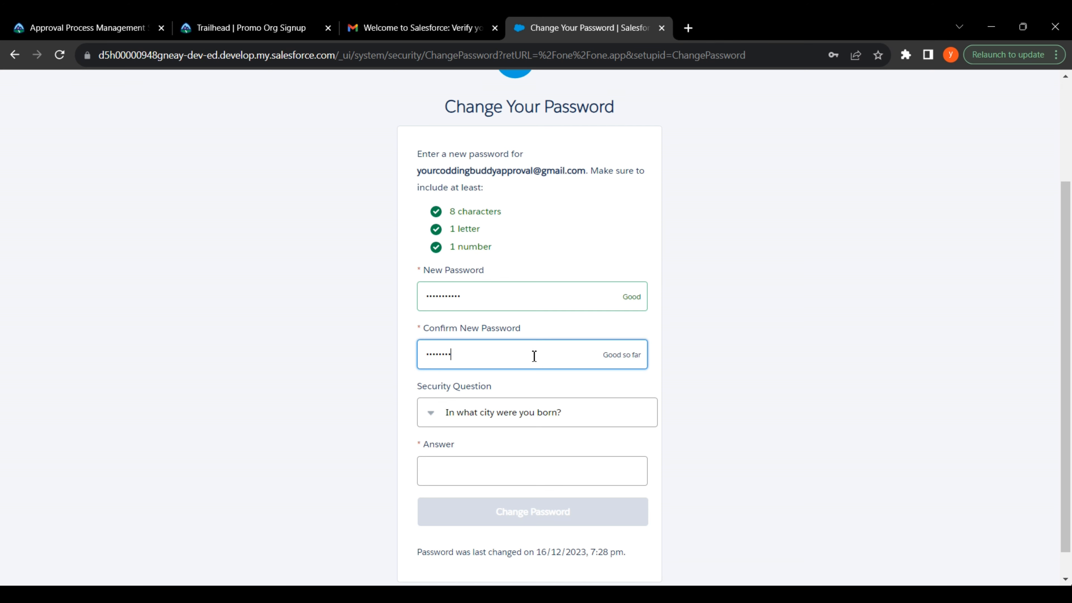
pyautogui.click(542, 401)
pyautogui.click(530, 460)
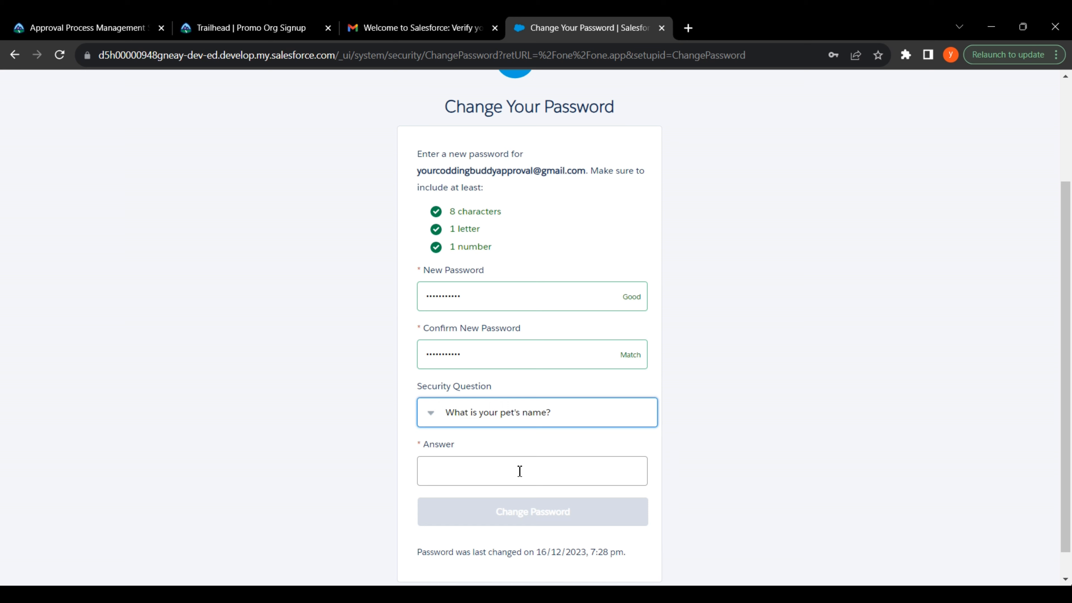
pyautogui.click(500, 477)
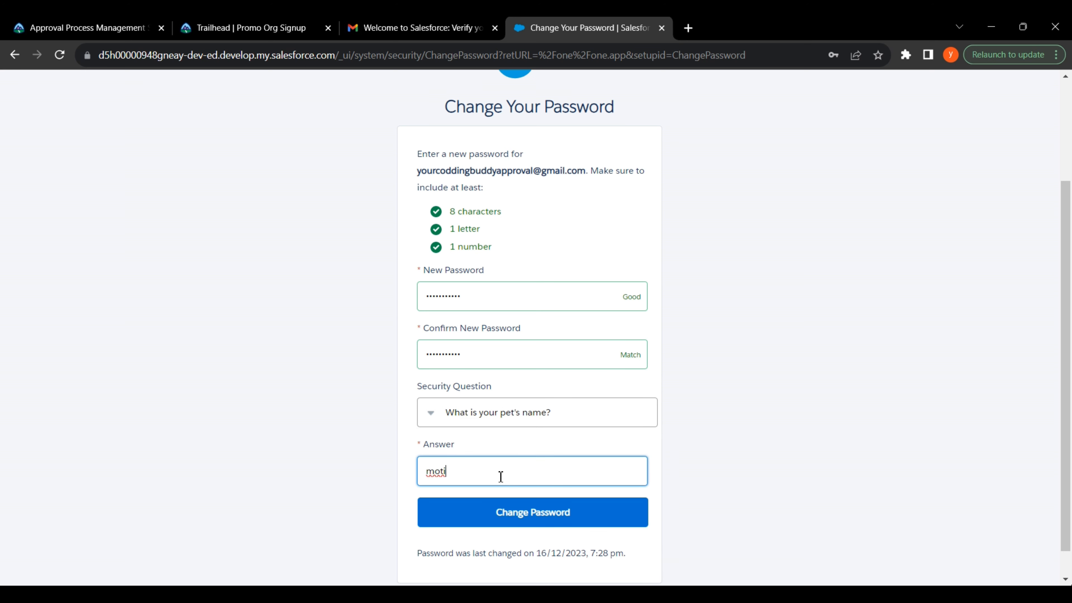
pyautogui.click(701, 467)
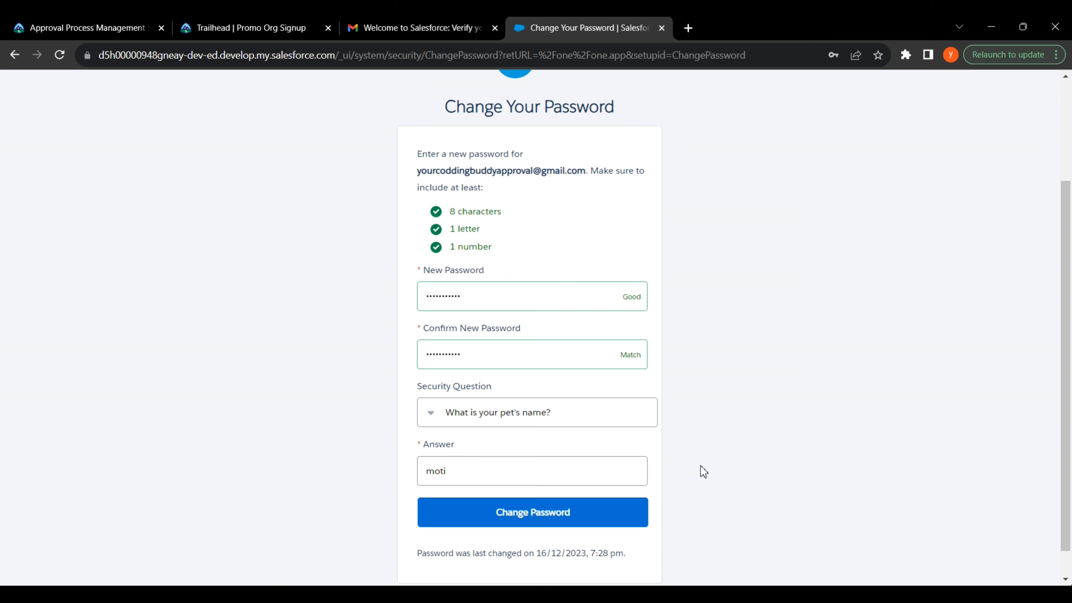
pyautogui.click(569, 516)
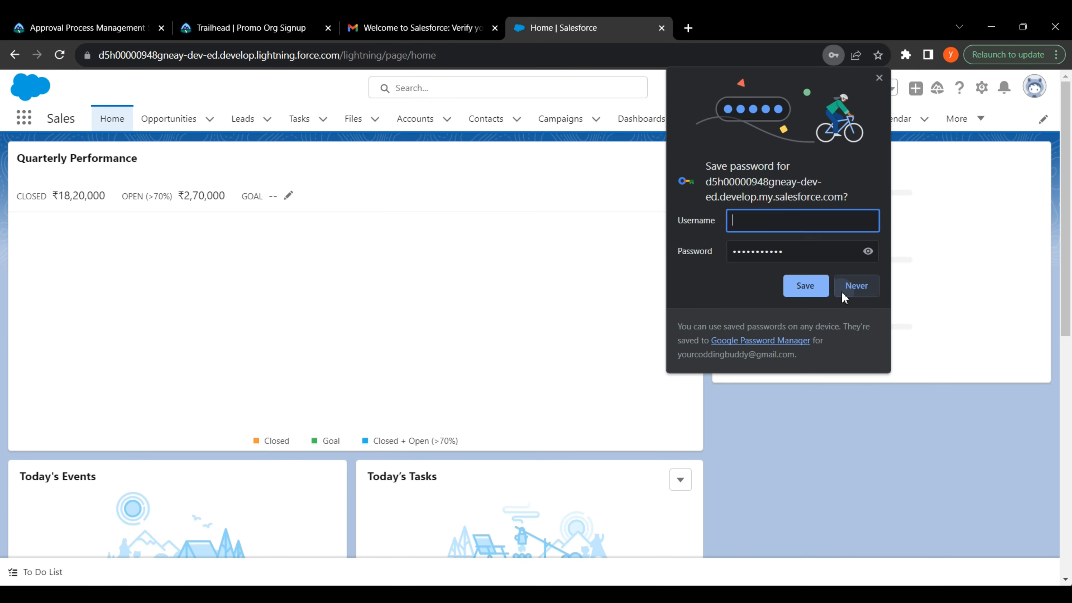
# Step: Decline Chrome's password and notification prompts and return to the Trailhead superbadge page
pyautogui.click(857, 286)
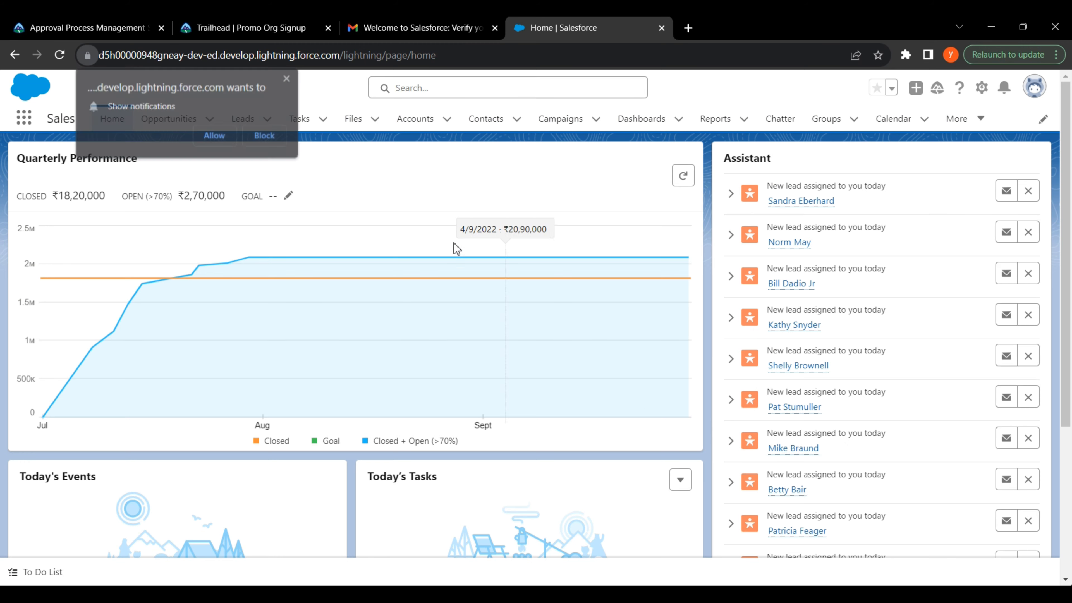
pyautogui.click(266, 135)
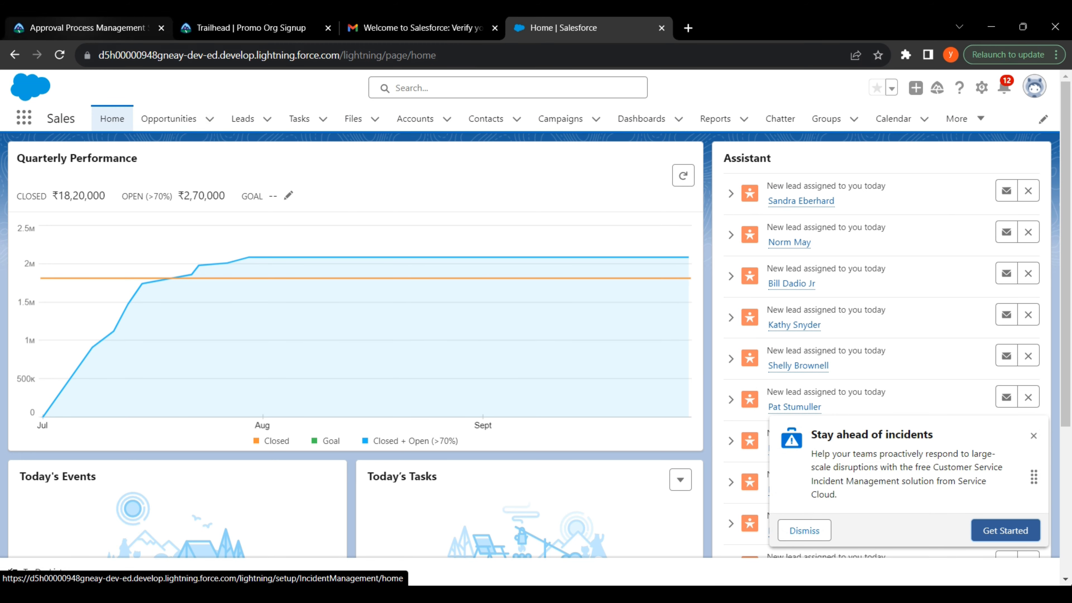
pyautogui.click(84, 27)
pyautogui.scroll(3, 580, 344)
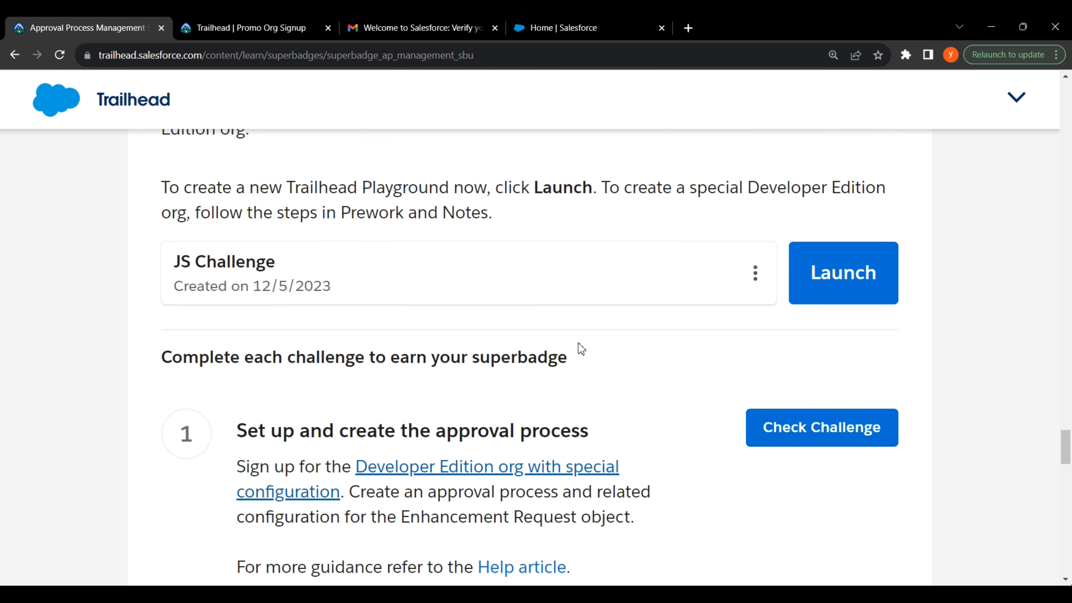
# Step: Open the Connect Org login in a new tab and copy the new org's username from the welcome email
pyautogui.scroll(1, 581, 344)
pyautogui.click(760, 343)
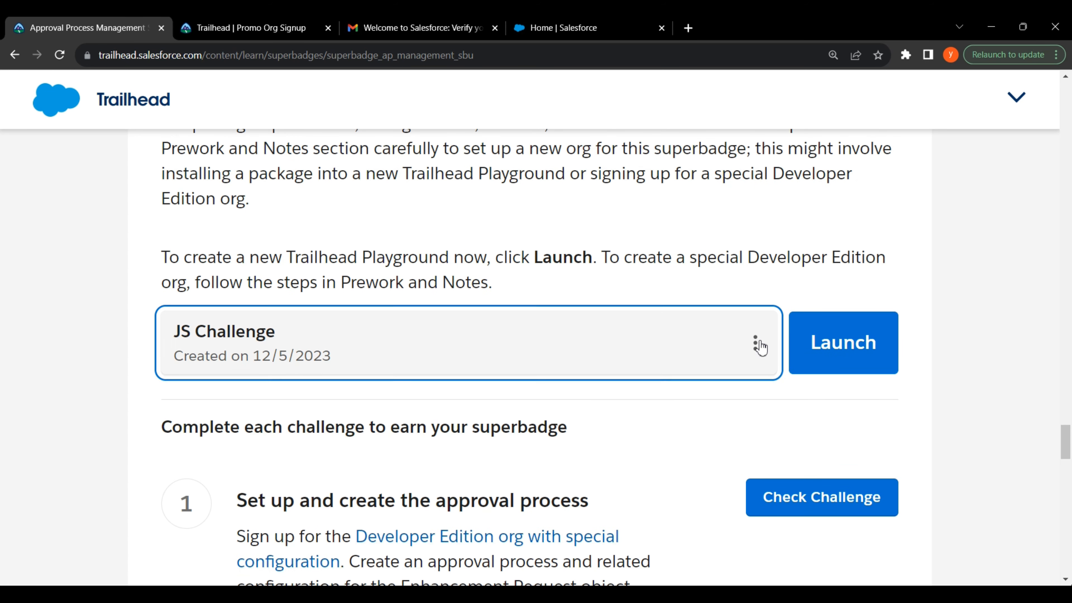
pyautogui.scroll(-3, 634, 368)
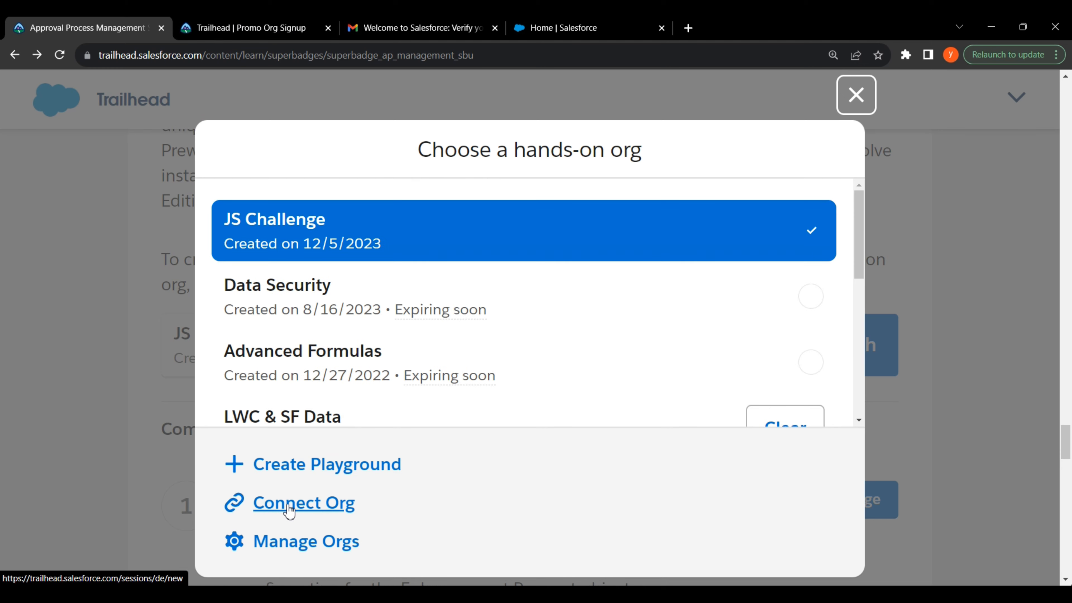
pyautogui.rightClick(291, 505)
pyautogui.click(377, 380)
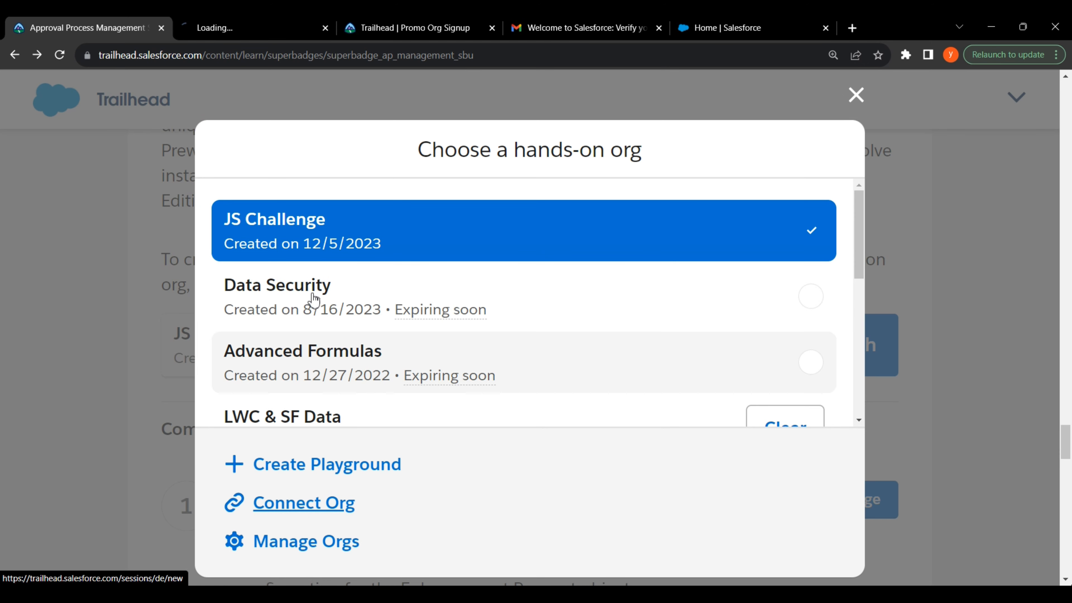
pyautogui.click(254, 27)
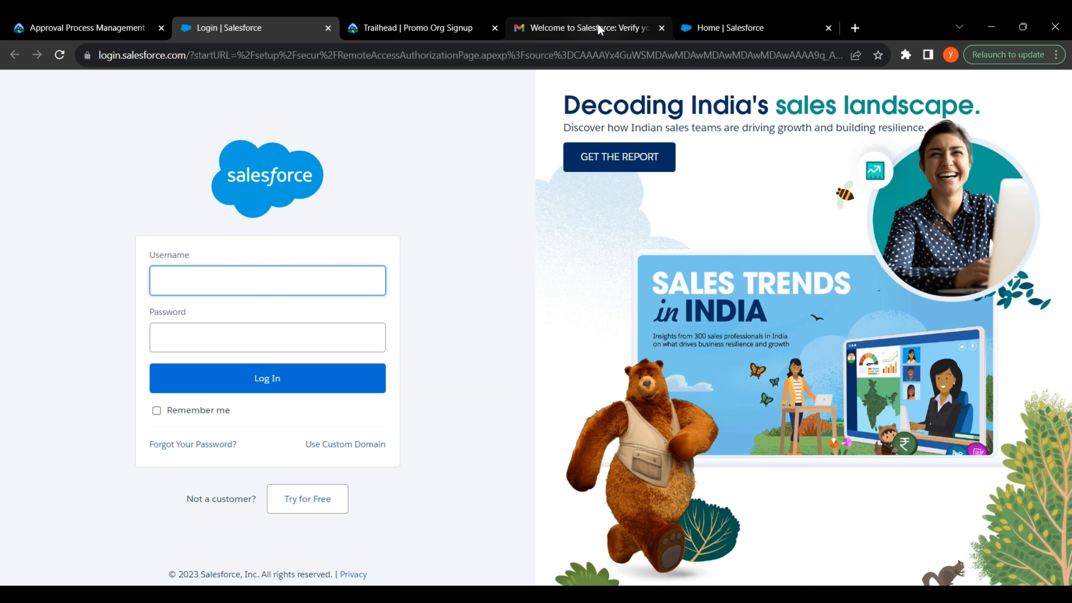
pyautogui.click(592, 27)
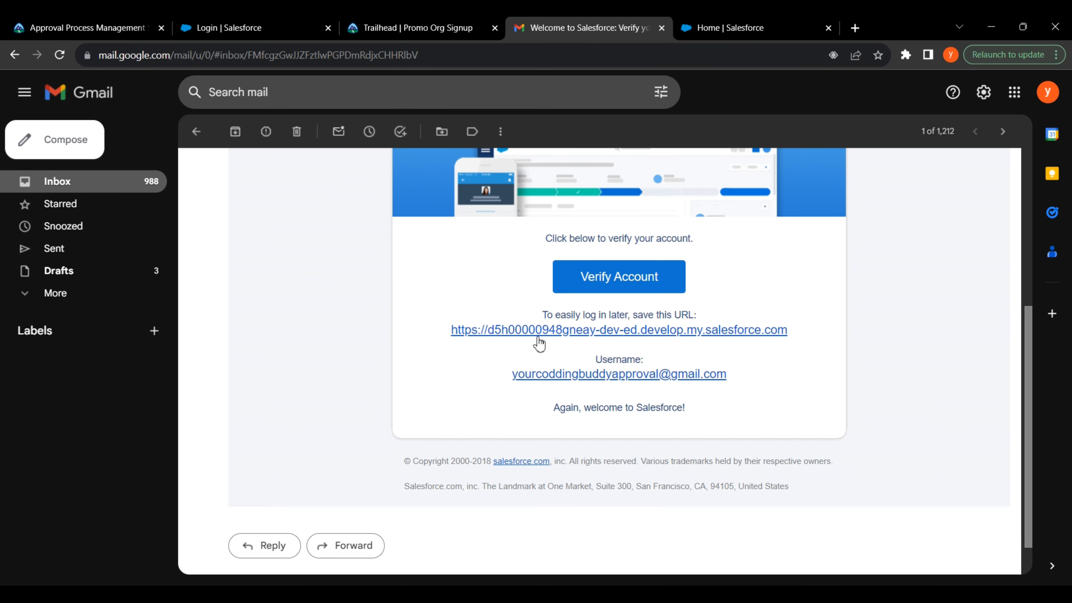
pyautogui.moveTo(502, 377); pyautogui.dragTo(747, 386)
pyautogui.hotkey('ctrl', 'c')
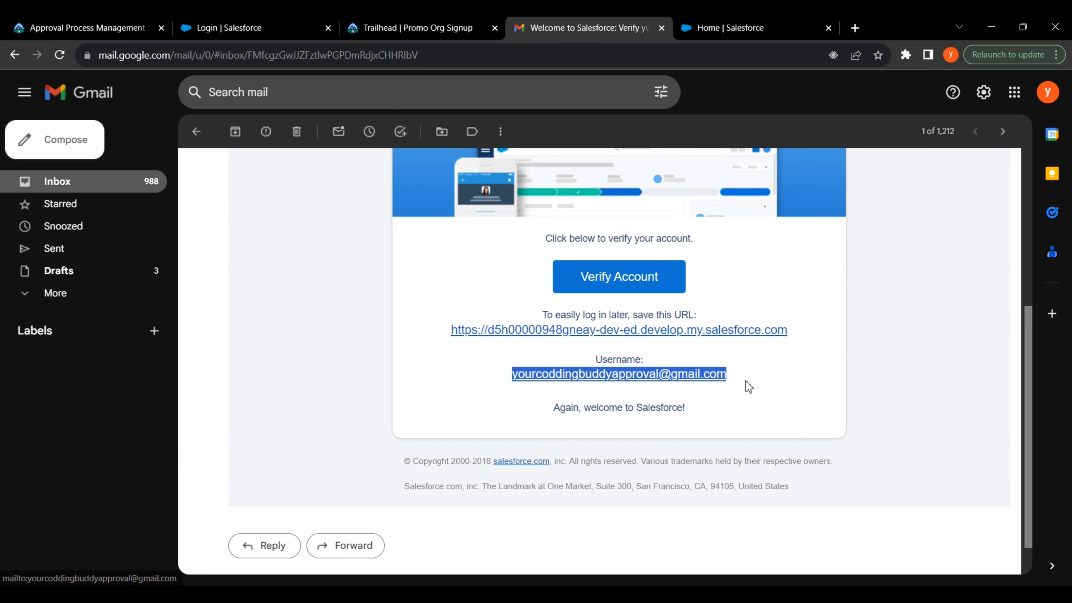
# Step: Log in to the new org using the copied username and its password
pyautogui.click(289, 31)
pyautogui.rightClick(265, 275)
pyautogui.click(232, 330)
pyautogui.click(231, 339)
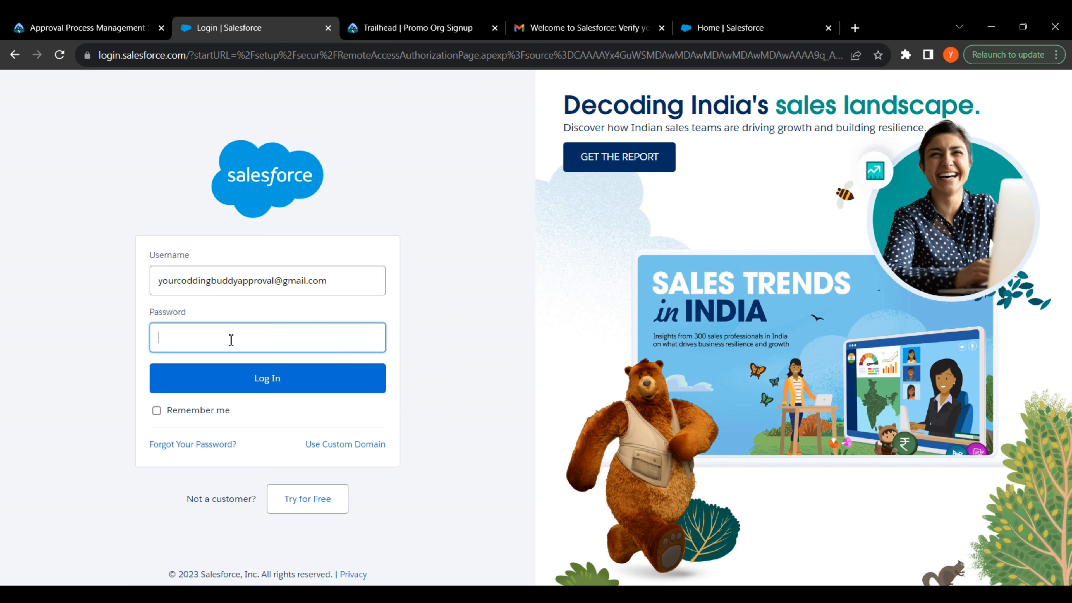
pyautogui.write('•')
pyautogui.click(295, 385)
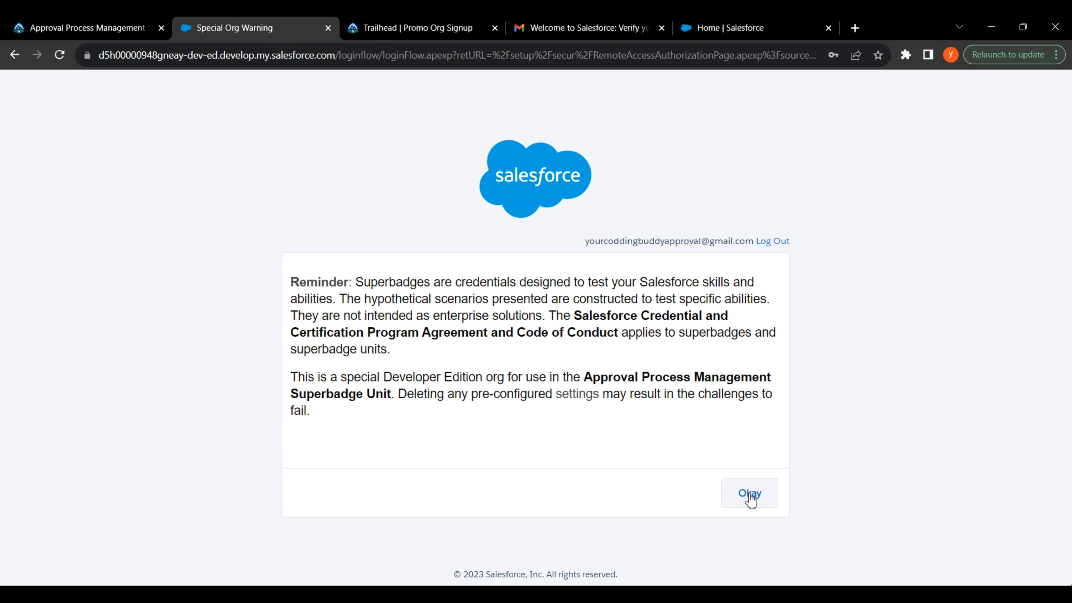
# Step: Accept the special org warning, allow Trailhead access, and choose 'Yes! Save it.'
pyautogui.click(750, 500)
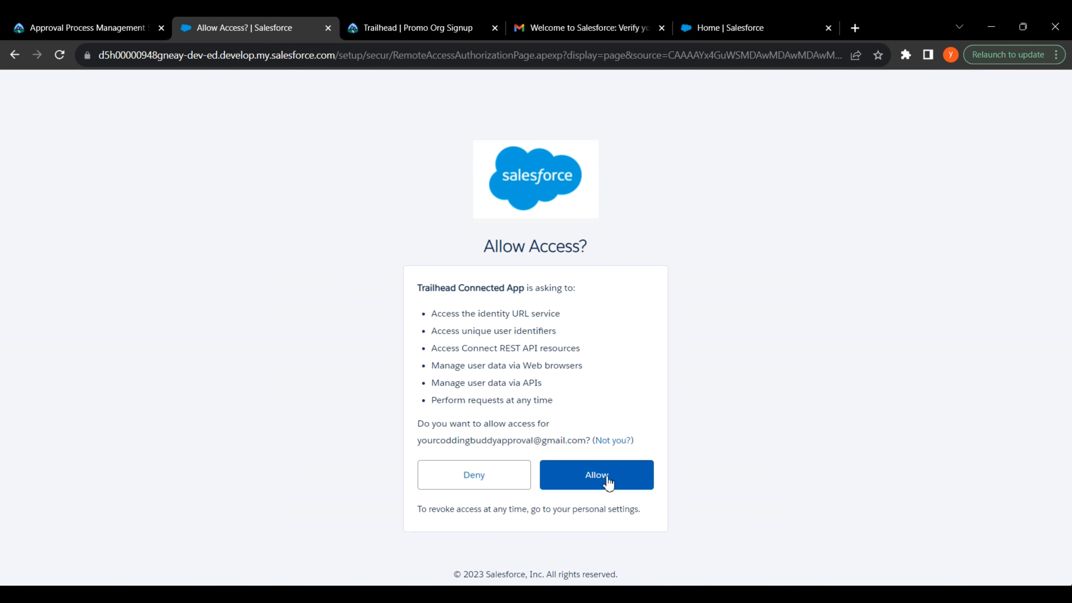
pyautogui.click(608, 481)
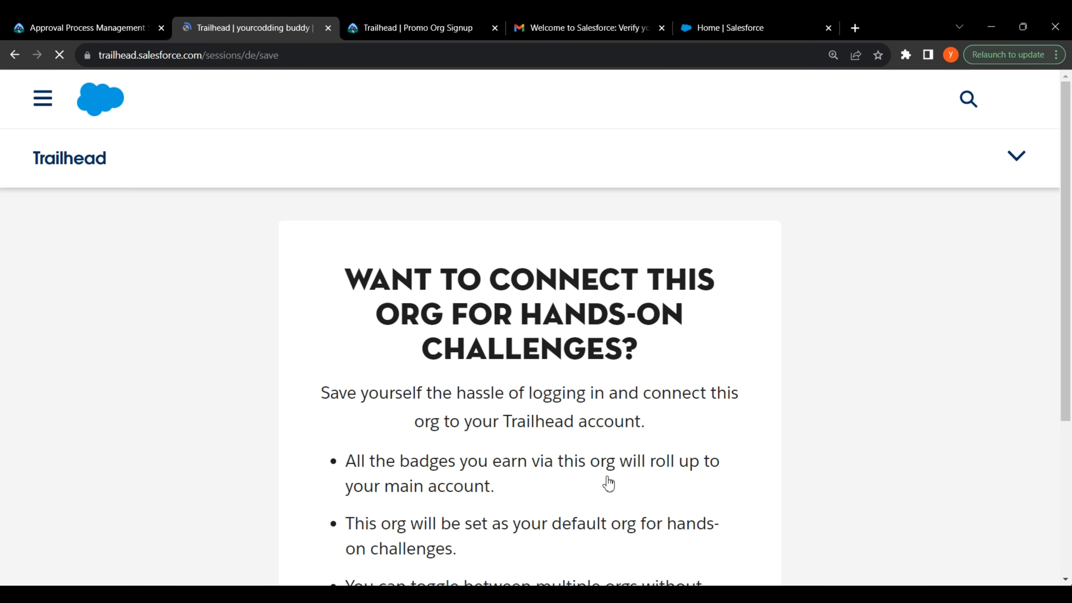
pyautogui.scroll(-10, 605, 464)
pyautogui.scroll(3, 602, 460)
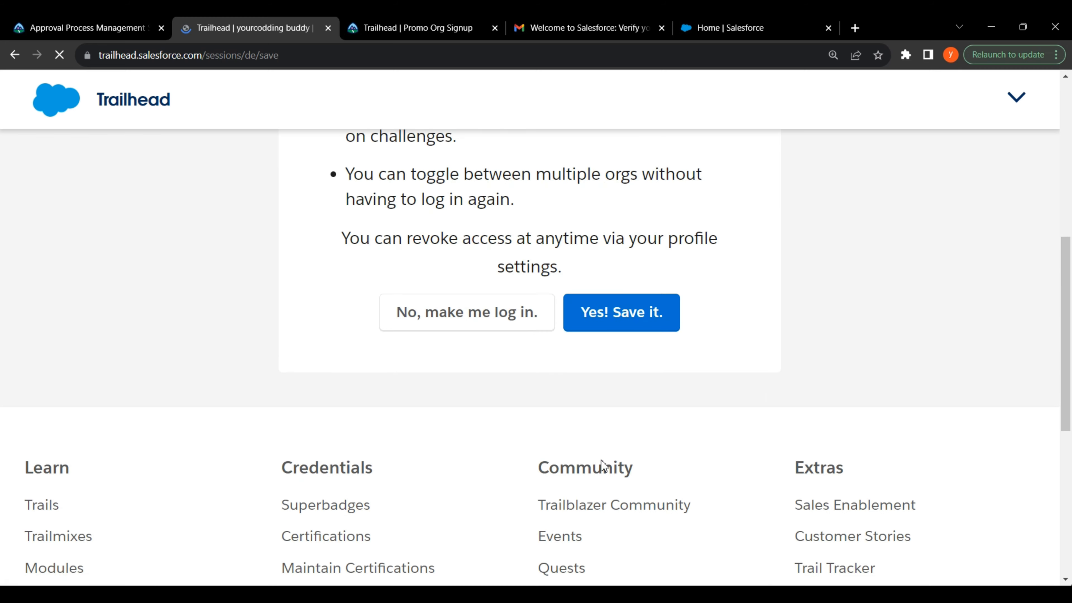
pyautogui.click(603, 372)
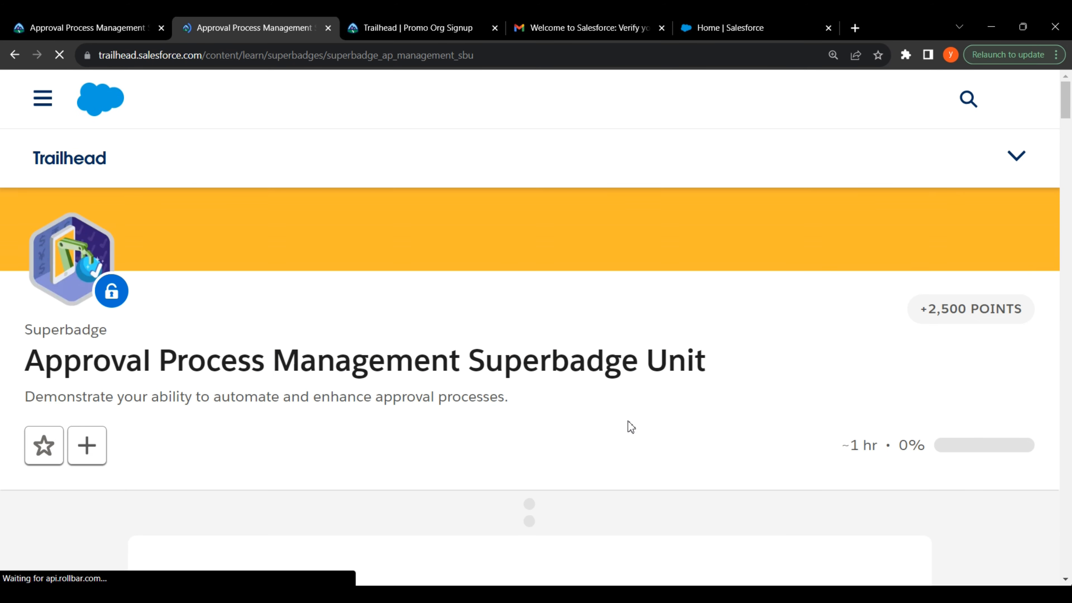
# Step: Scroll to the org card showing the newly connected org and launch it
pyautogui.scroll(-10, 630, 424)
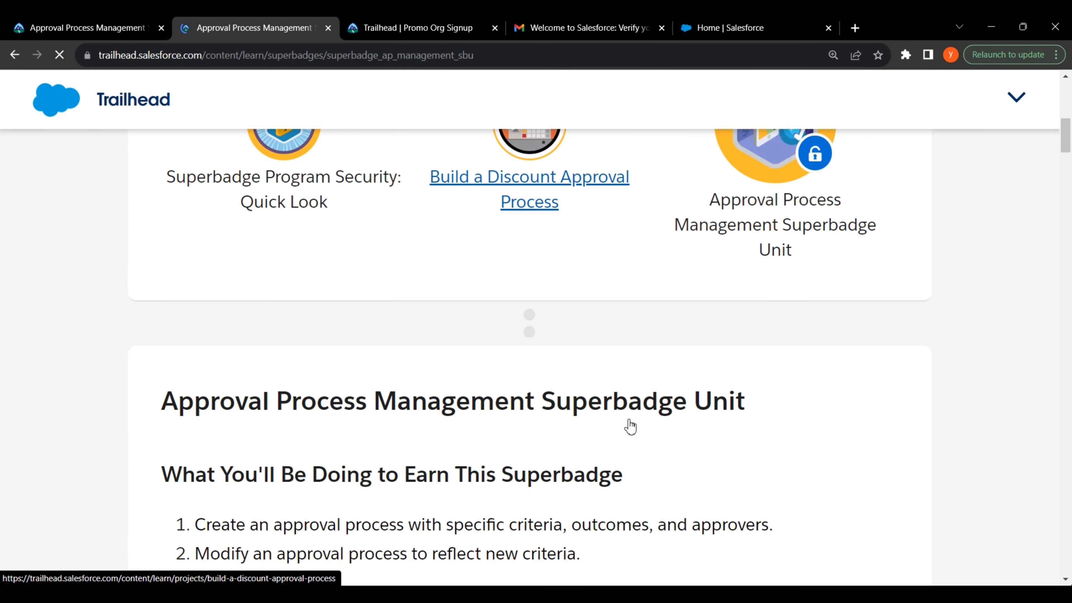
pyautogui.moveTo(1066, 135); pyautogui.dragTo(1069, 453)
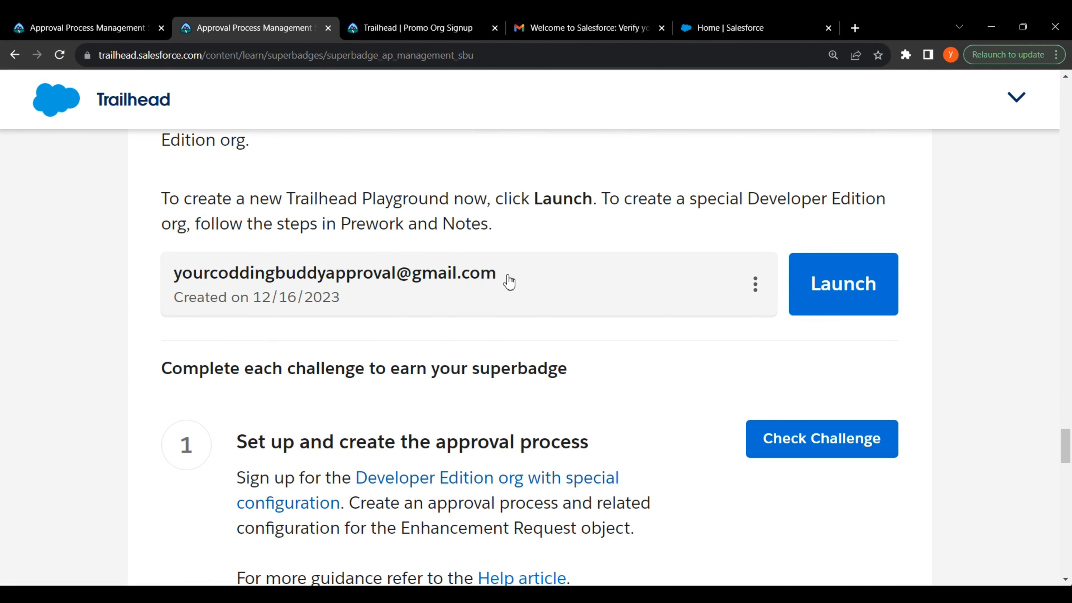
pyautogui.click(841, 288)
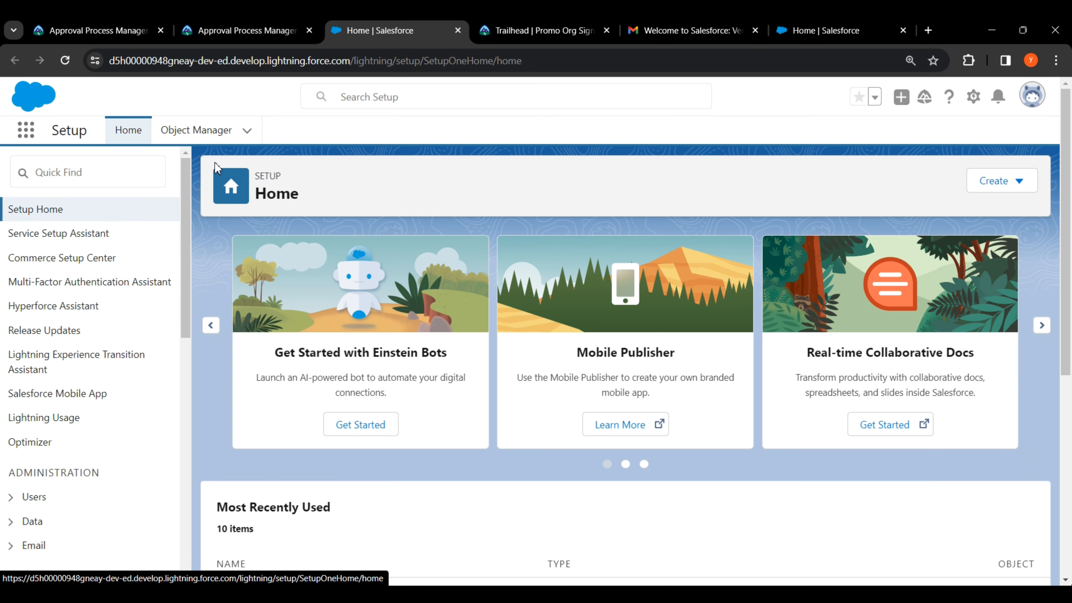
# Step: Find Enhancement Request in Object Manager via 'enh' and start a new field under Fields & Relationships
pyautogui.click(196, 133)
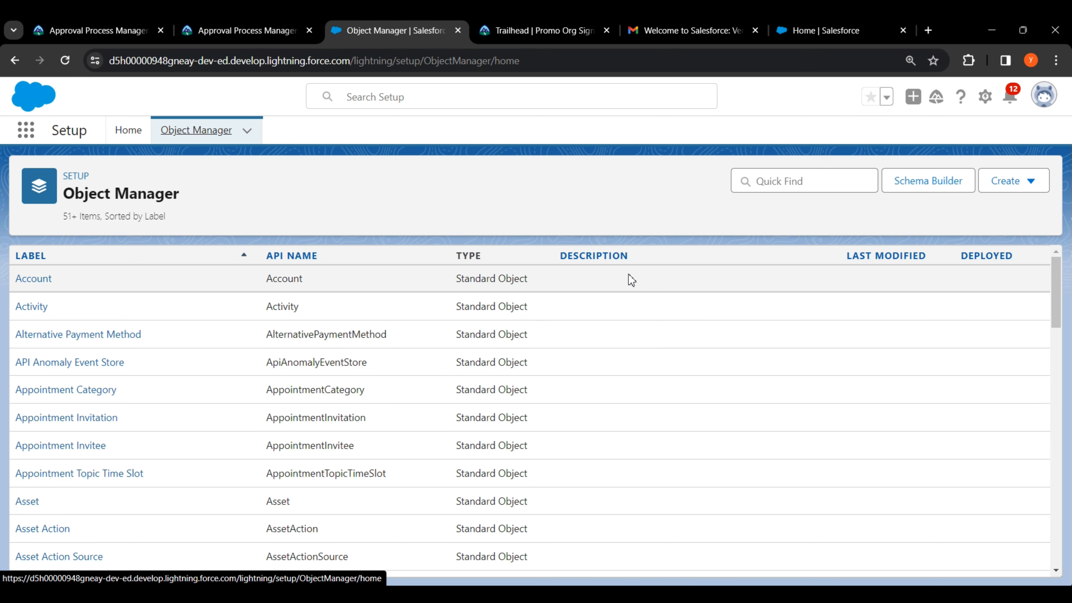
pyautogui.click(766, 182)
pyautogui.hotkey('ctrl', '+')
pyautogui.write('enh')
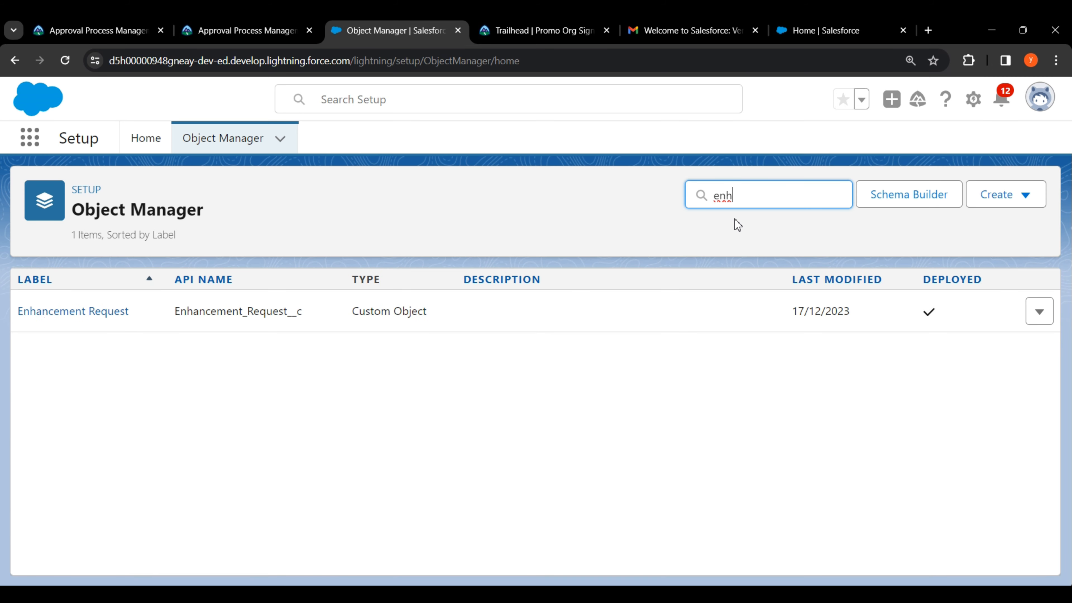
pyautogui.click(57, 312)
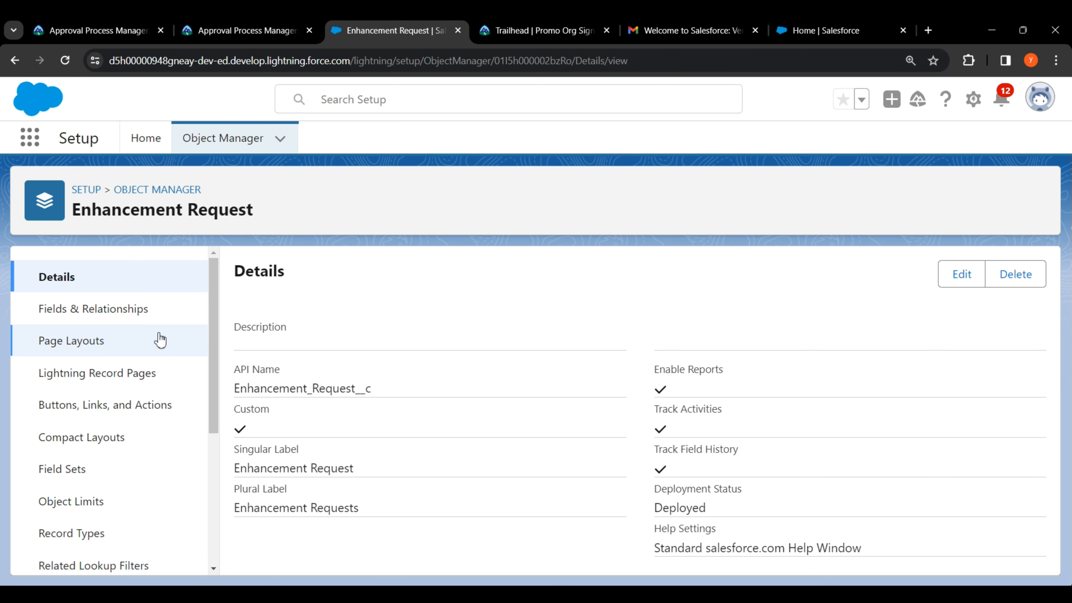
pyautogui.click(102, 321)
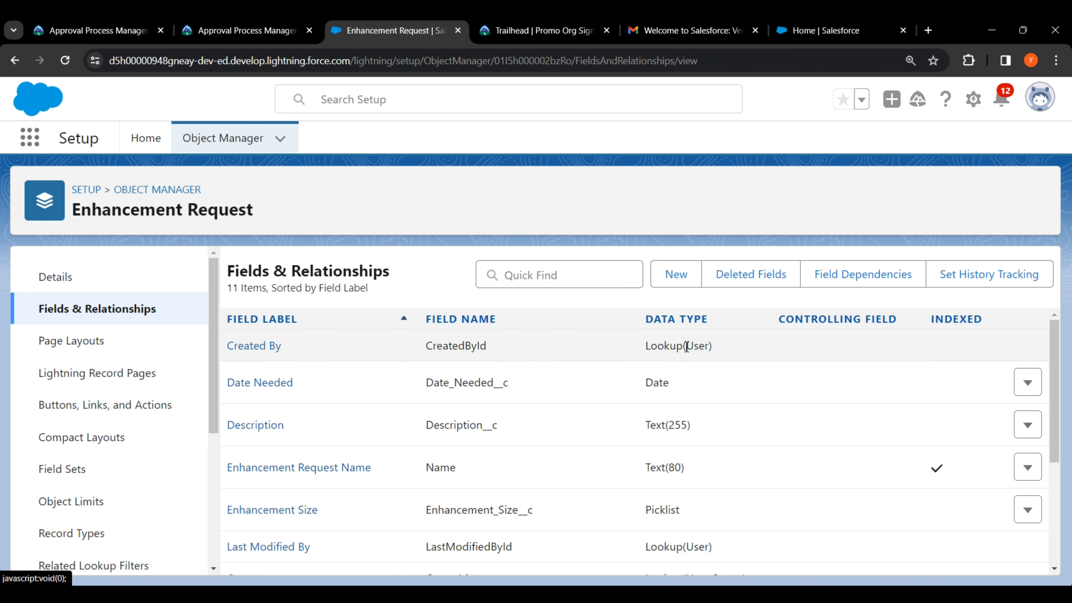
pyautogui.click(678, 277)
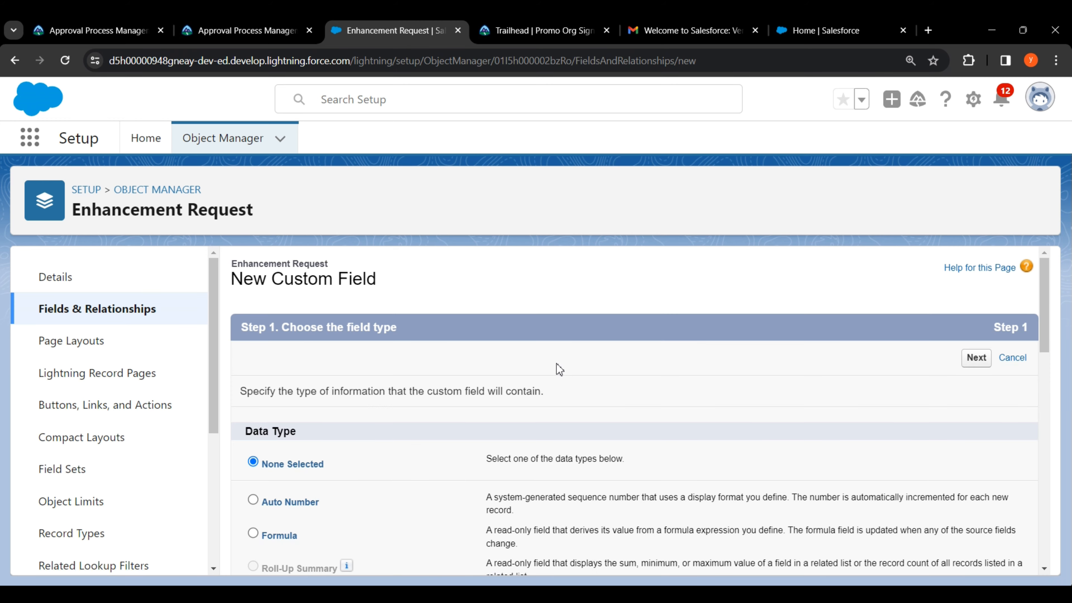
# Step: Choose Picklist as the new field's data type and continue to the details step
pyautogui.scroll(-8, 556, 363)
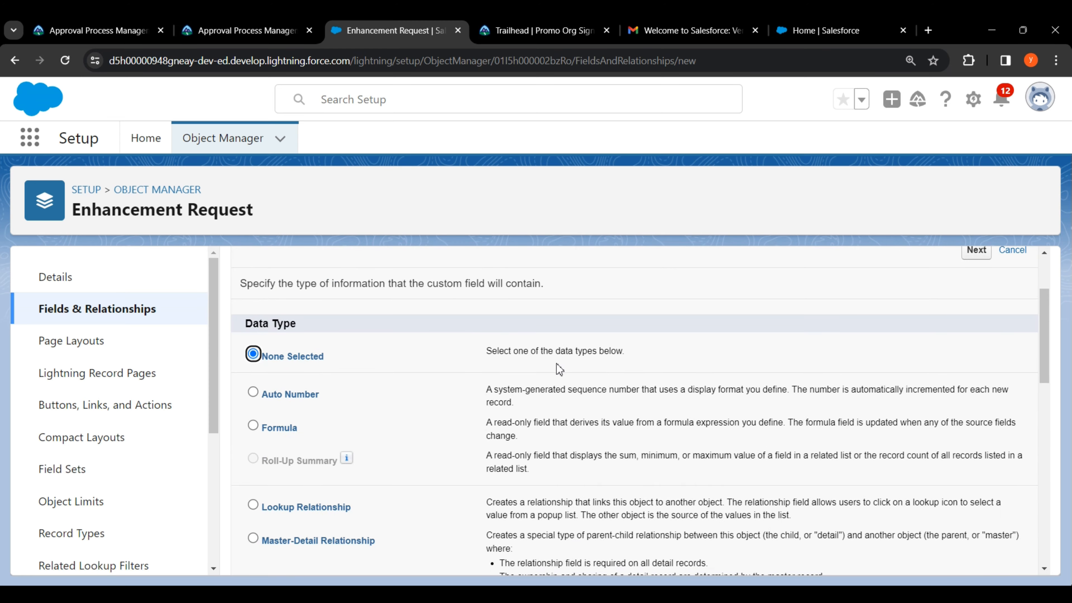
pyautogui.scroll(-12, 557, 363)
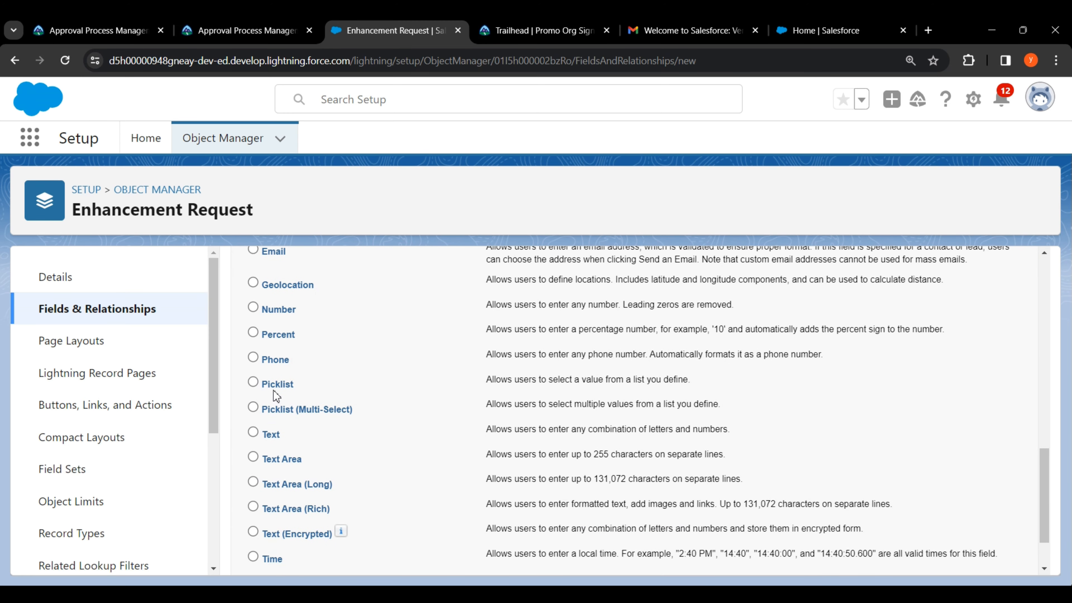
pyautogui.doubleClick(264, 386)
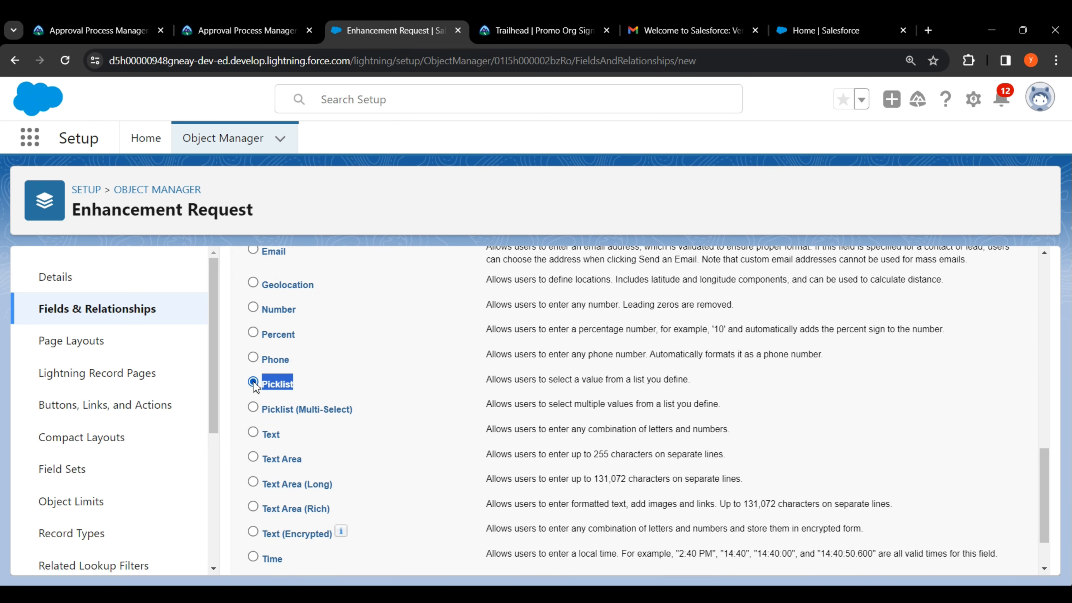
pyautogui.click(374, 372)
pyautogui.scroll(-2, 866, 396)
pyautogui.click(977, 554)
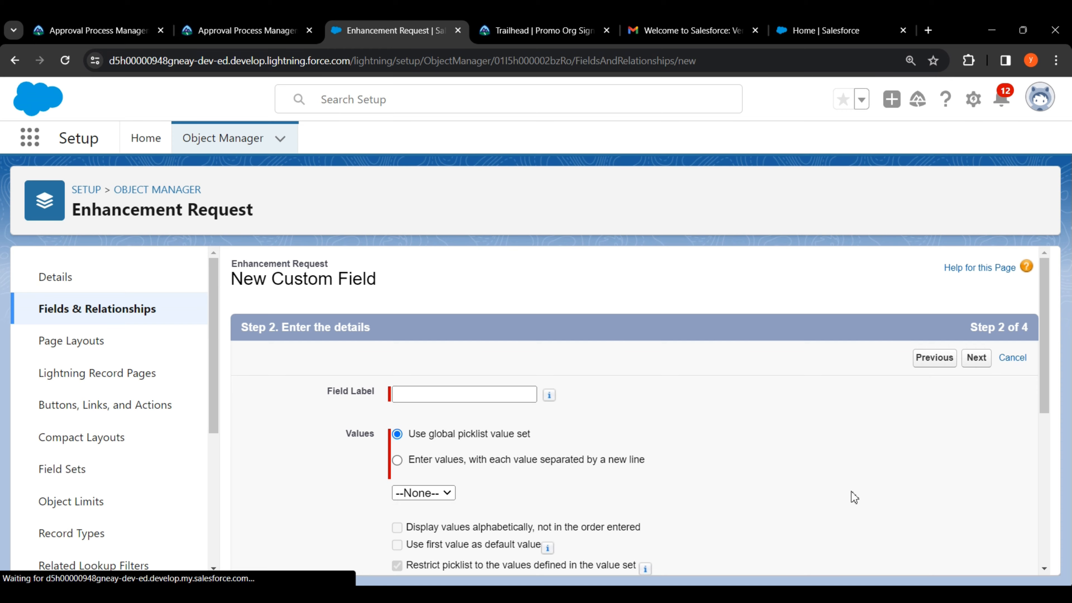
pyautogui.click(740, 433)
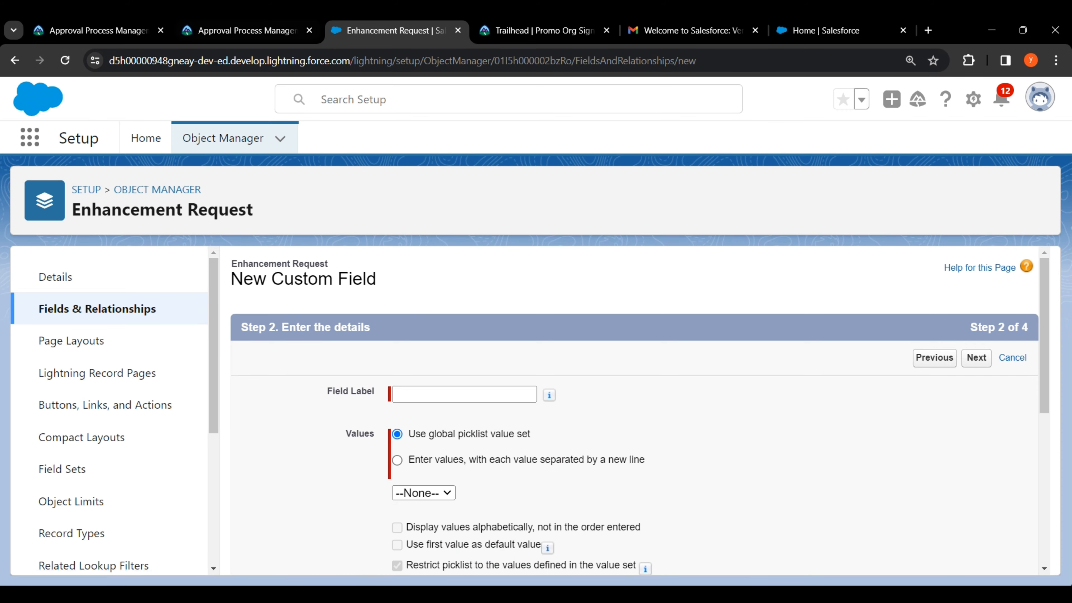
# Step: Copy 'Approval Status' from the Trailhead instructions and paste it as the field label
pyautogui.click(248, 31)
pyautogui.scroll(15, 545, 267)
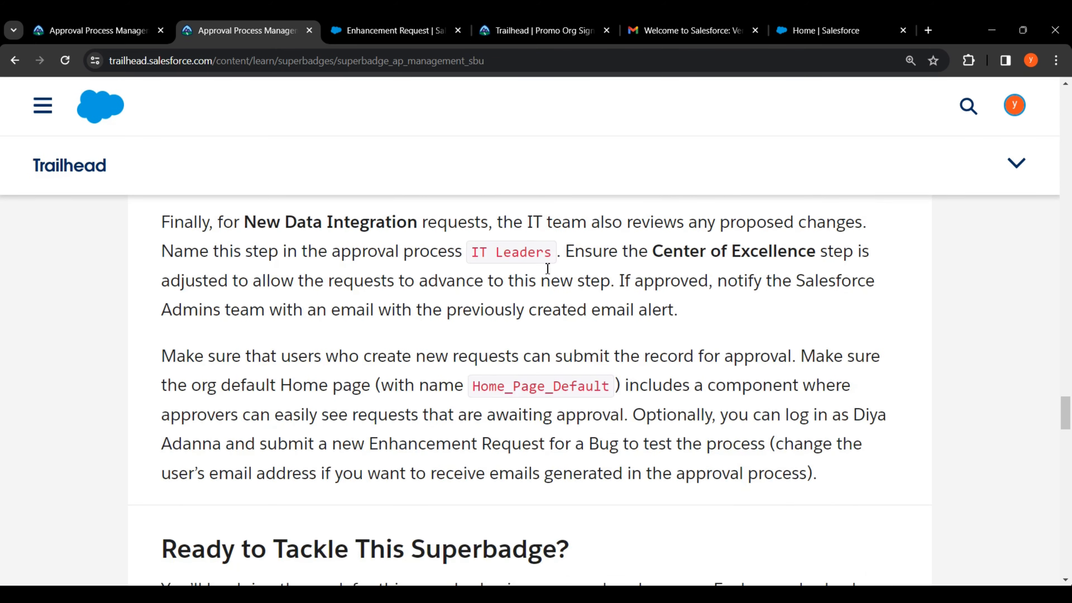
pyautogui.scroll(10, 548, 274)
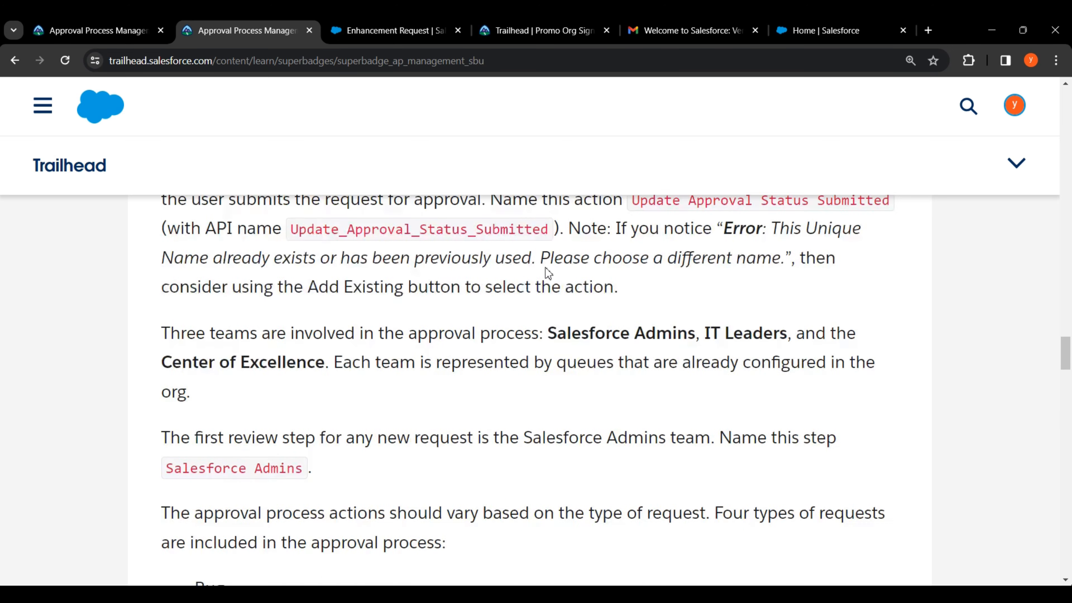
pyautogui.scroll(8, 547, 274)
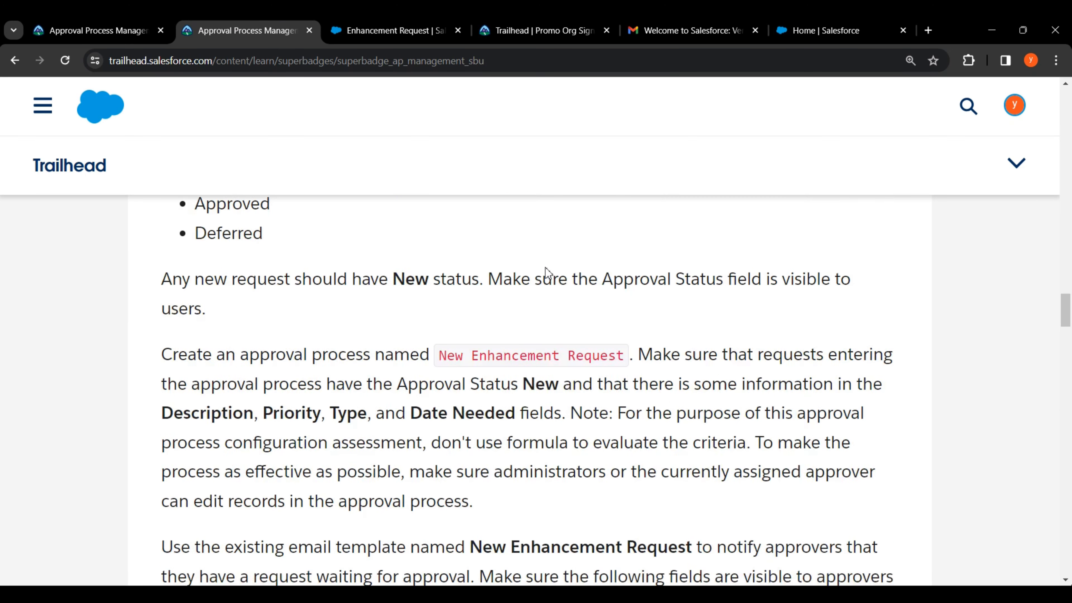
pyautogui.moveTo(224, 267); pyautogui.dragTo(345, 264)
pyautogui.rightClick(330, 265)
pyautogui.click(349, 281)
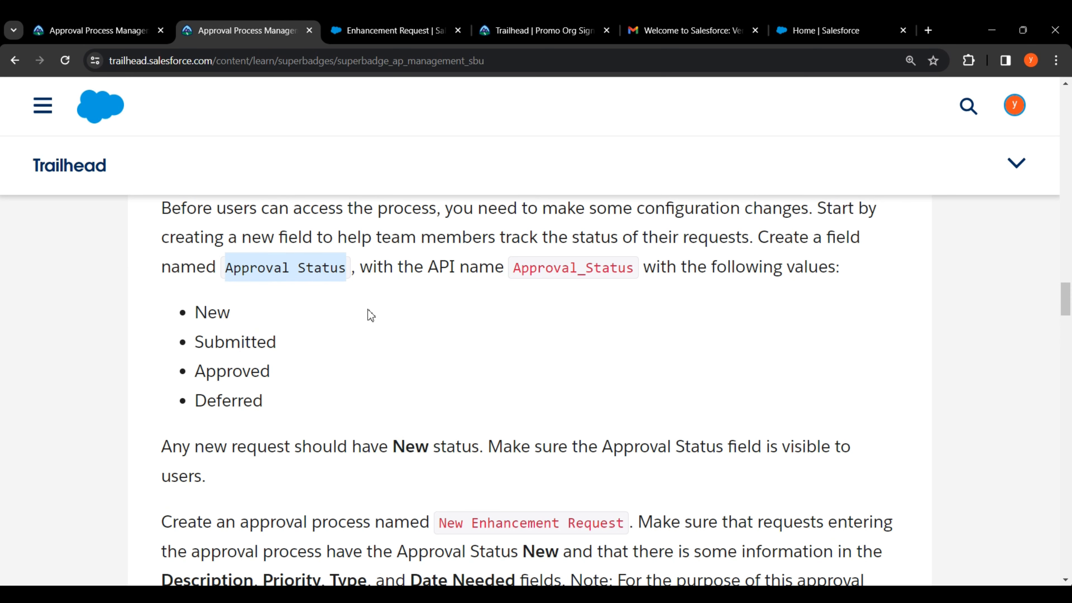
pyautogui.click(369, 314)
pyautogui.hotkey('ctrl', 'Tab')
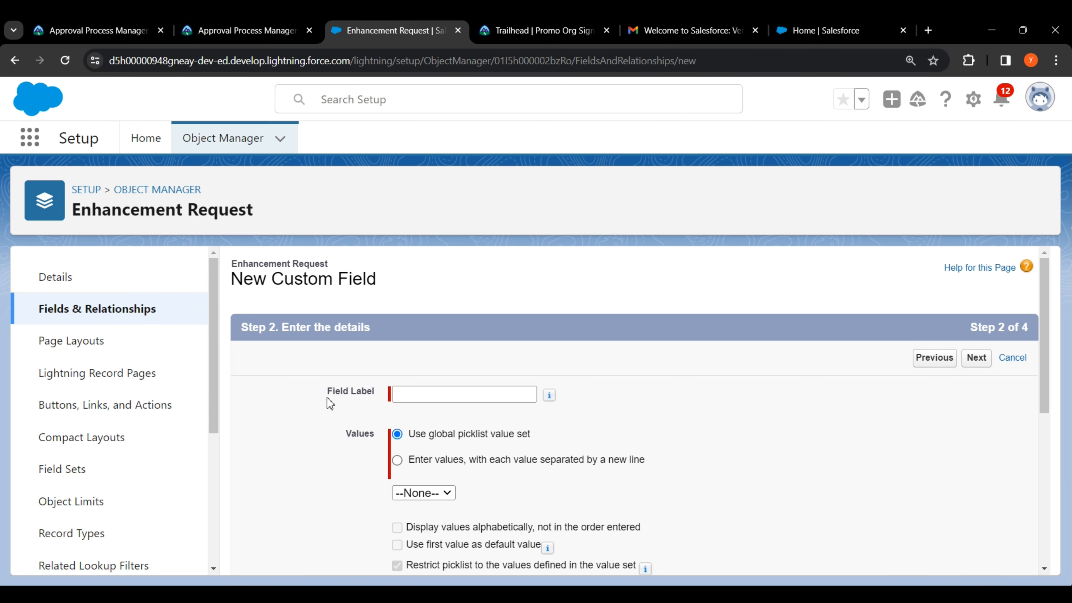
pyautogui.moveTo(328, 392); pyautogui.dragTo(382, 393)
pyautogui.click(397, 396)
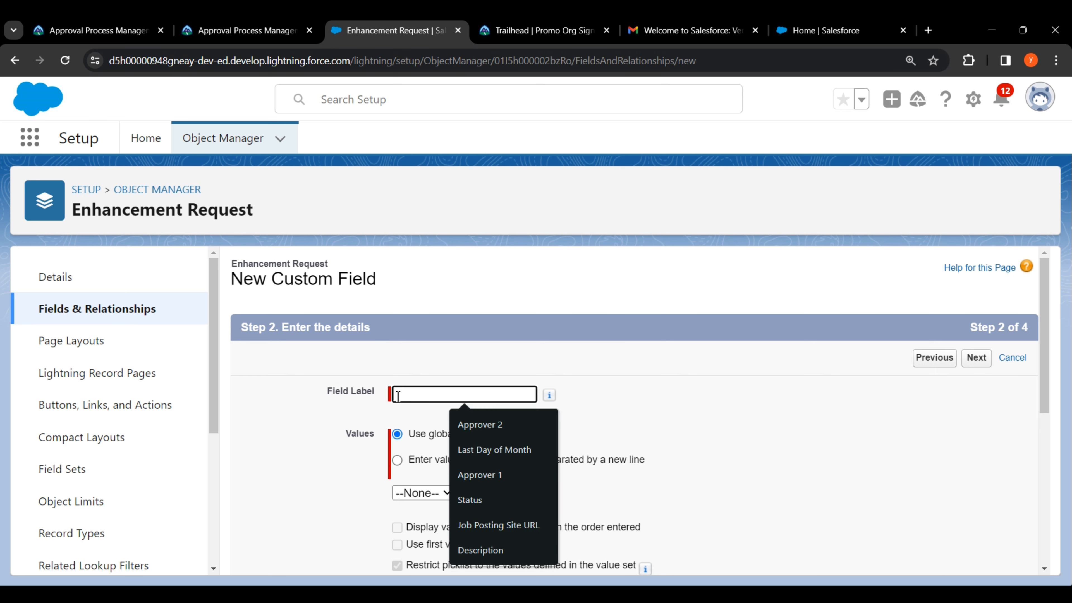
pyautogui.rightClick(398, 395)
pyautogui.click(422, 209)
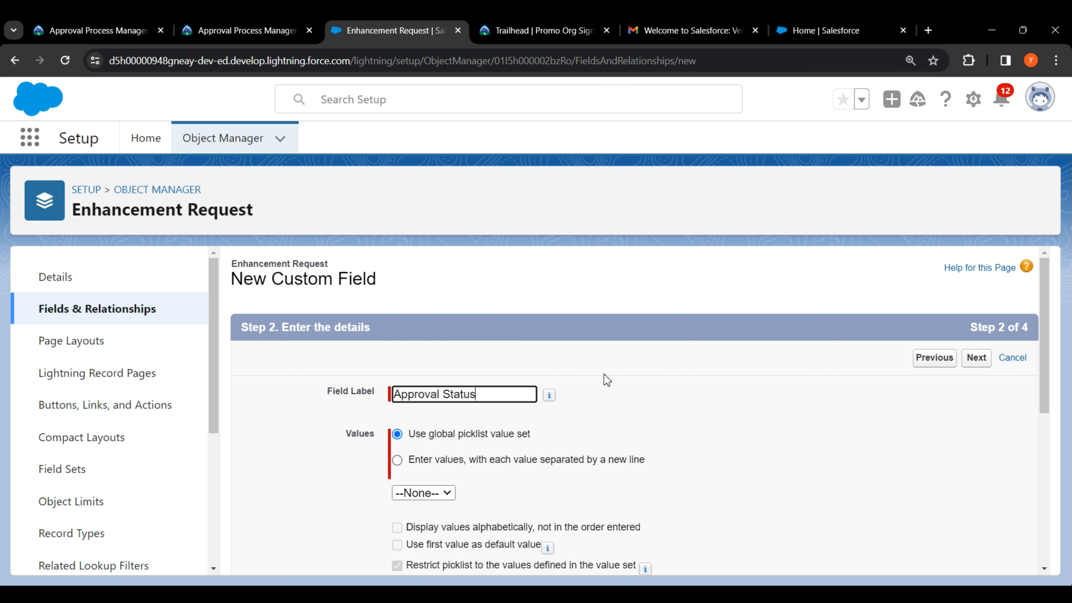
pyautogui.click(607, 379)
# Step: Enter the picklist values New, Submitted, Approved and Deferred copied from the instructions
pyautogui.scroll(-2, 606, 380)
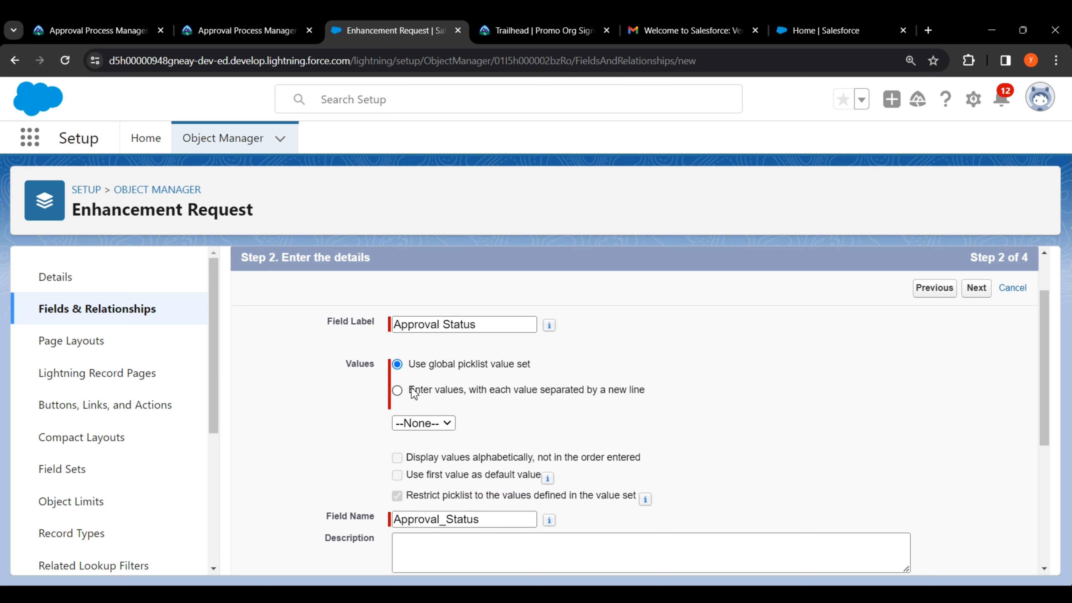
pyautogui.moveTo(412, 392); pyautogui.dragTo(655, 397)
pyautogui.click(397, 390)
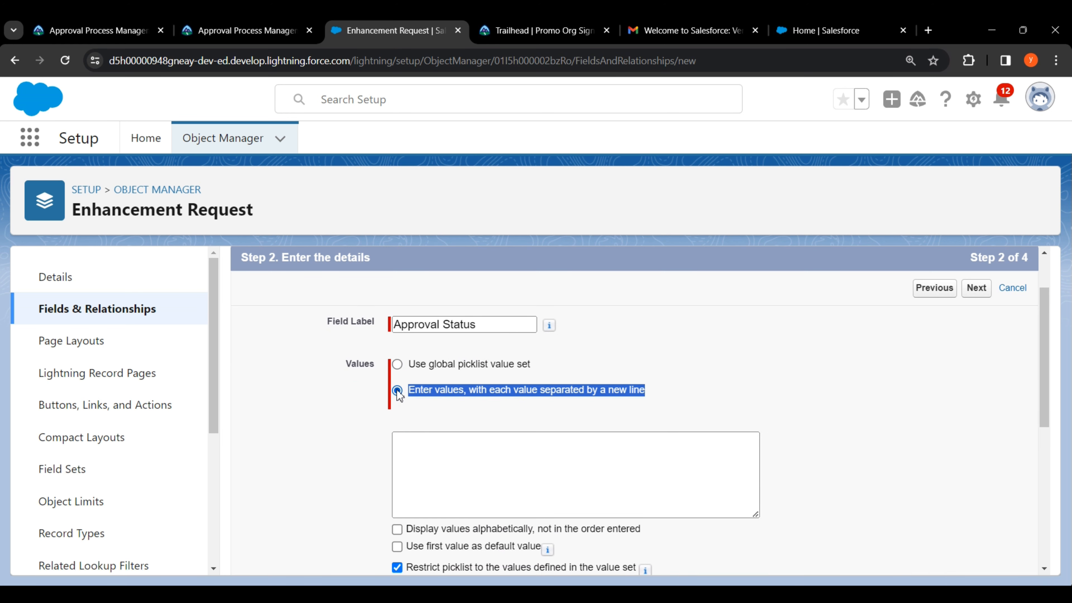
pyautogui.click(332, 399)
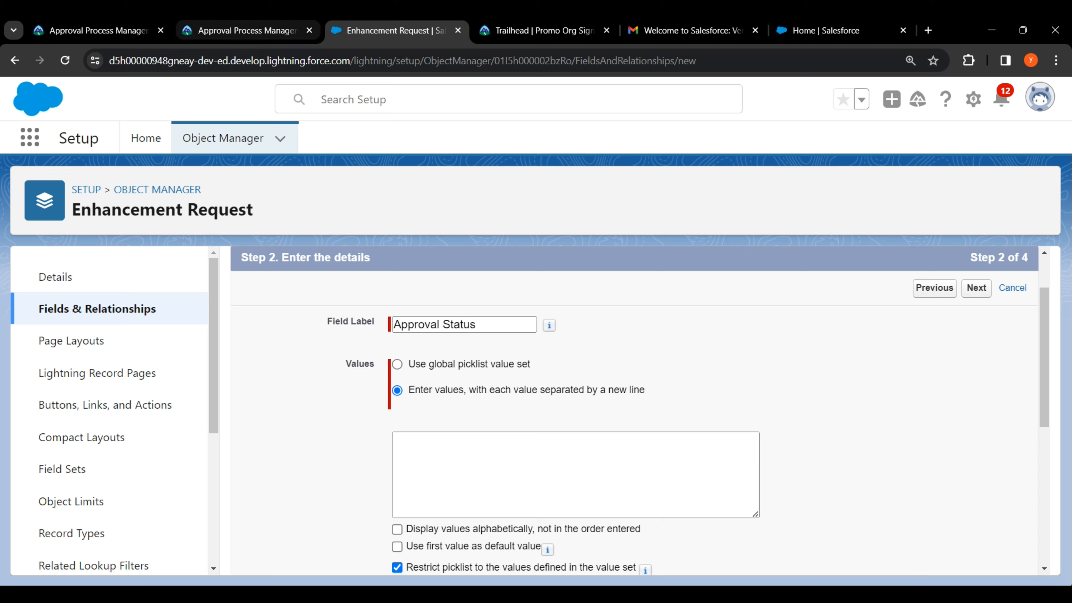
pyautogui.click(249, 30)
pyautogui.moveTo(207, 321); pyautogui.dragTo(264, 395)
pyautogui.rightClick(255, 392)
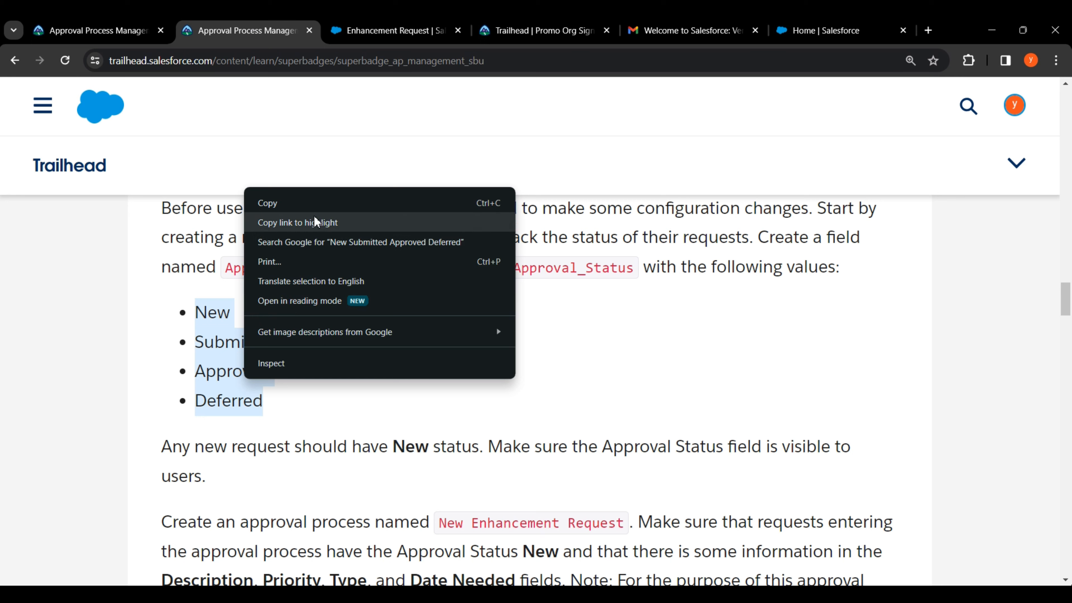
pyautogui.click(319, 204)
pyautogui.click(361, 356)
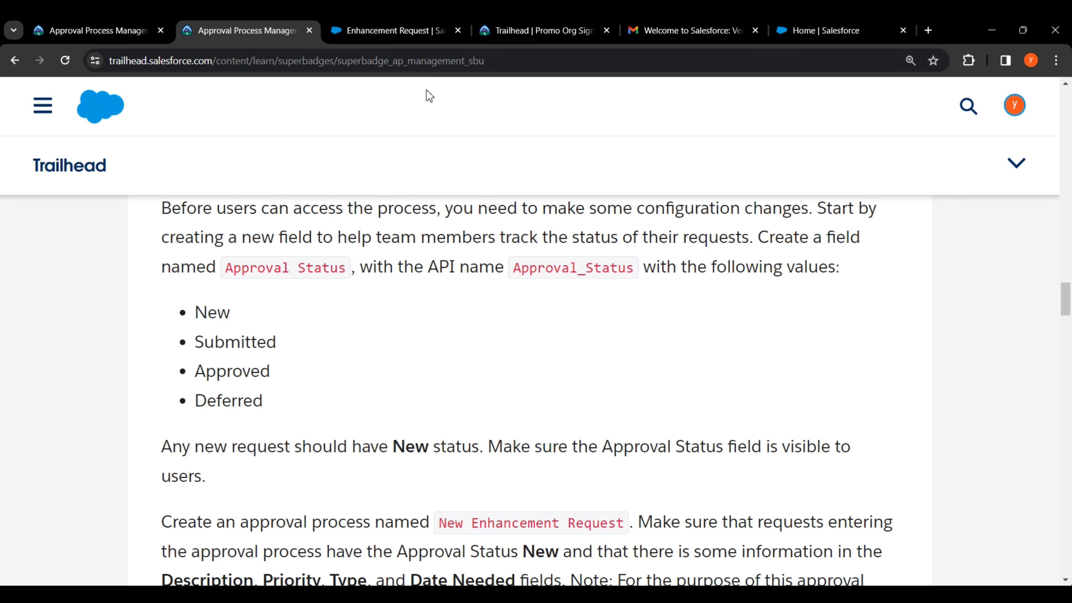
pyautogui.click(395, 30)
pyautogui.click(427, 449)
pyautogui.rightClick(426, 449)
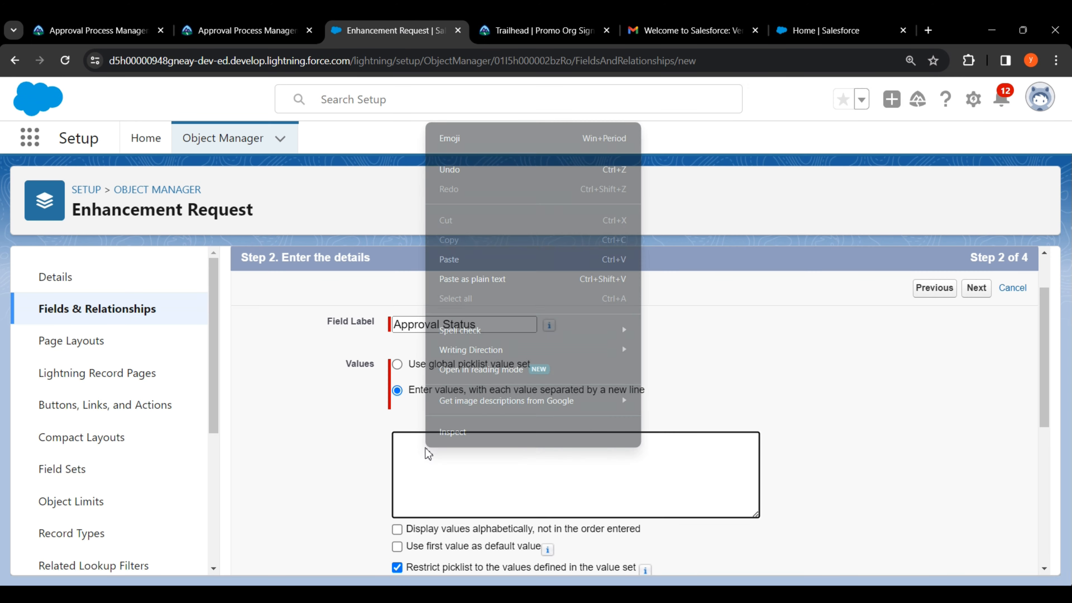
pyautogui.click(474, 269)
# Step: Make the first value, New, the default and continue to field-level security
pyautogui.scroll(-3, 582, 429)
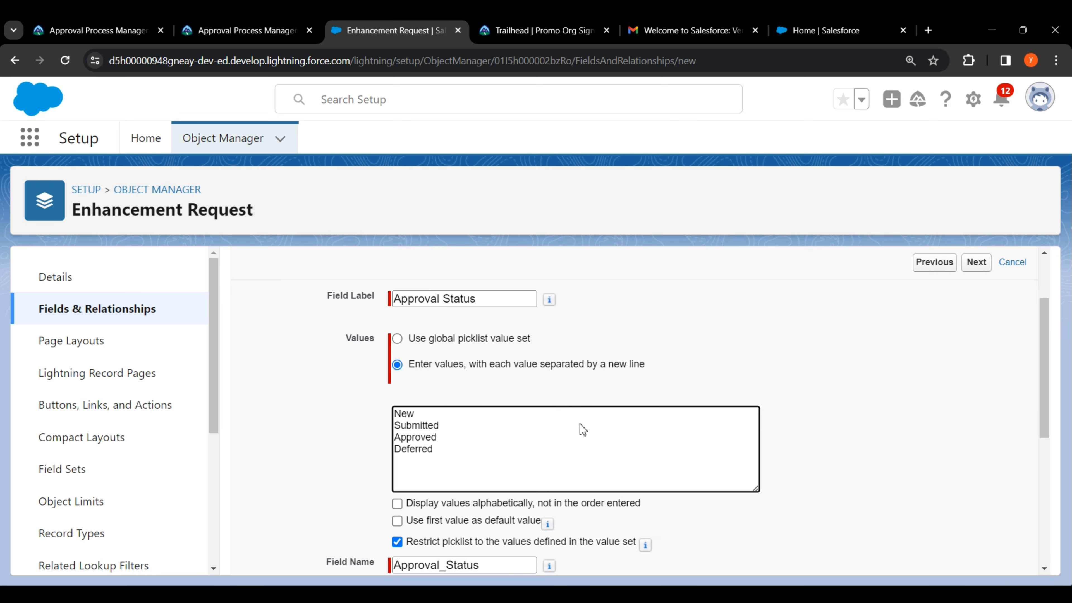
pyautogui.moveTo(407, 407); pyautogui.dragTo(544, 409)
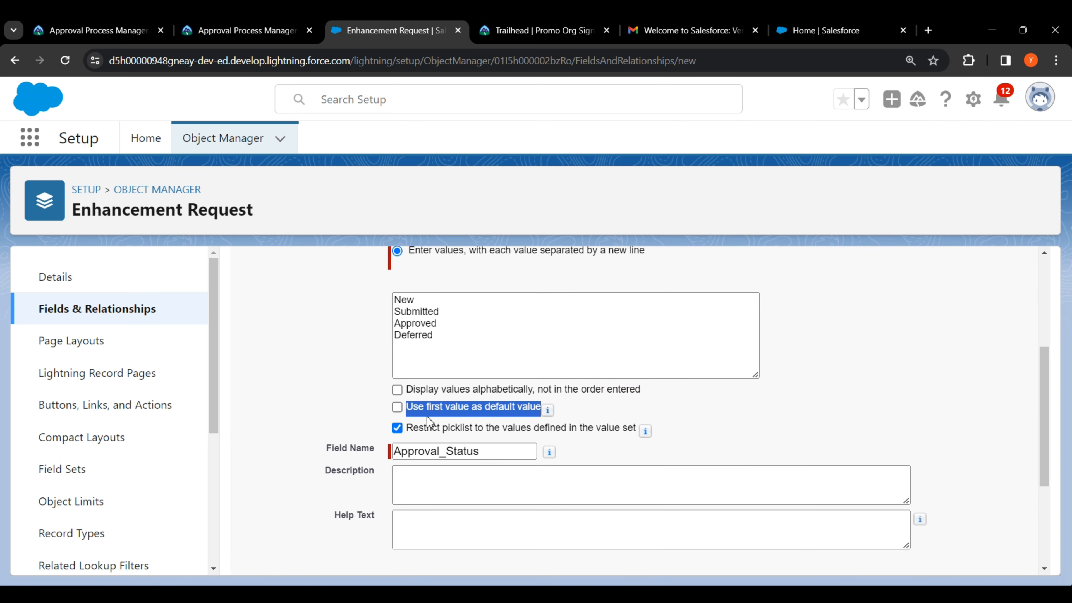
pyautogui.click(397, 408)
pyautogui.click(706, 424)
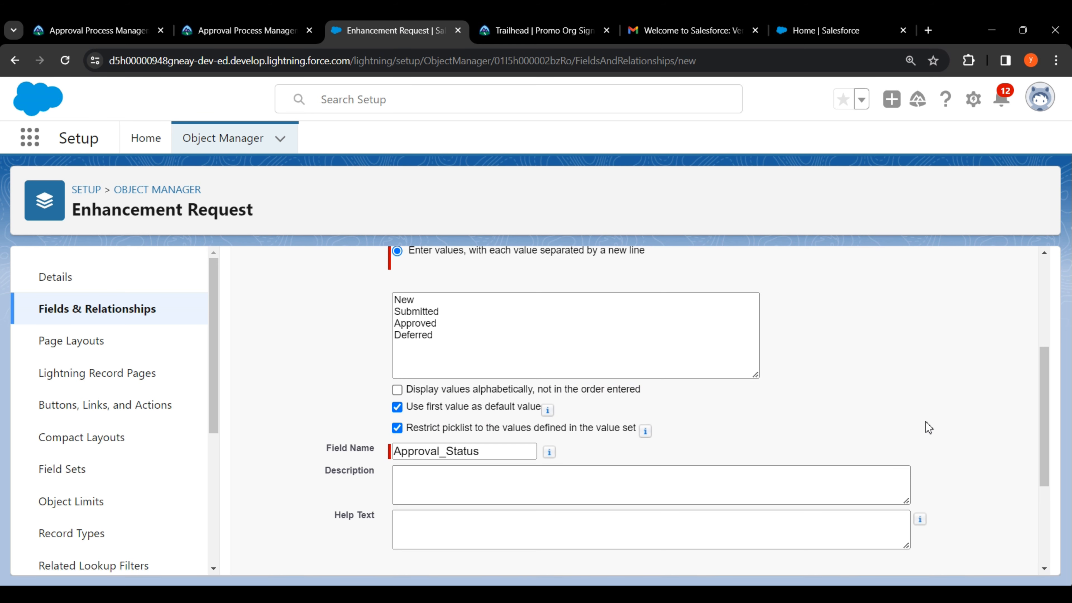
pyautogui.scroll(-4, 963, 436)
pyautogui.click(976, 556)
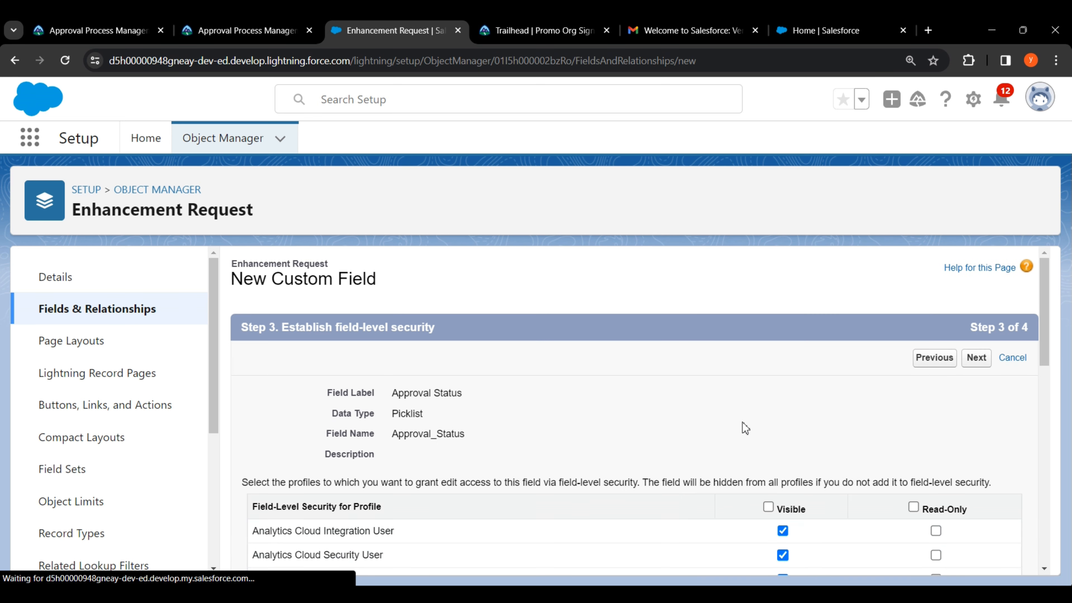
# Step: Make Approval Status visible to all profiles, add it to Enhancement Request Layout, and save it
pyautogui.moveTo(776, 440); pyautogui.dragTo(813, 440)
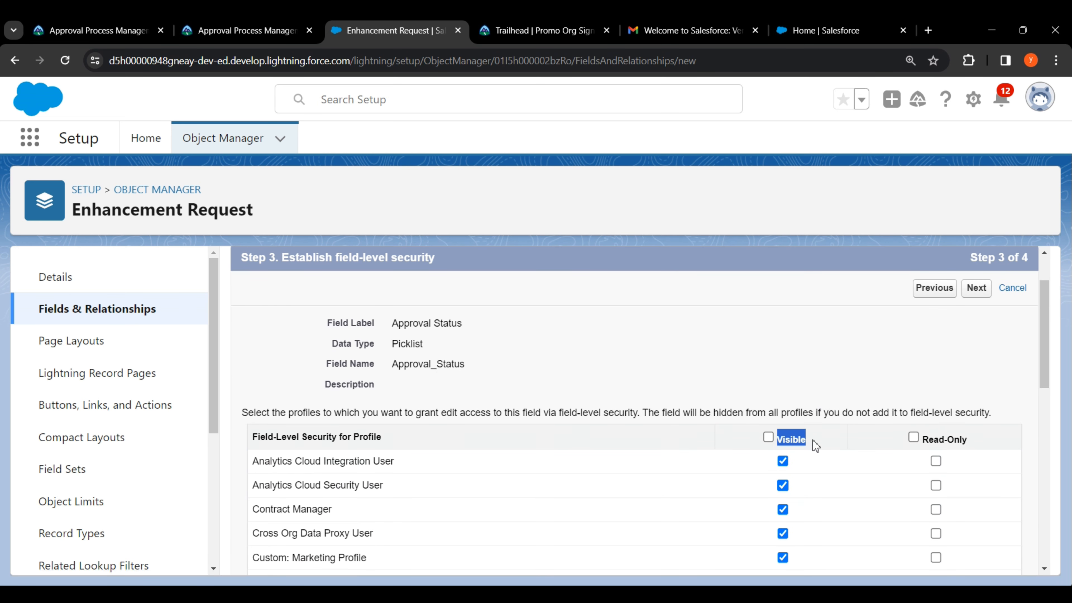
pyautogui.click(768, 437)
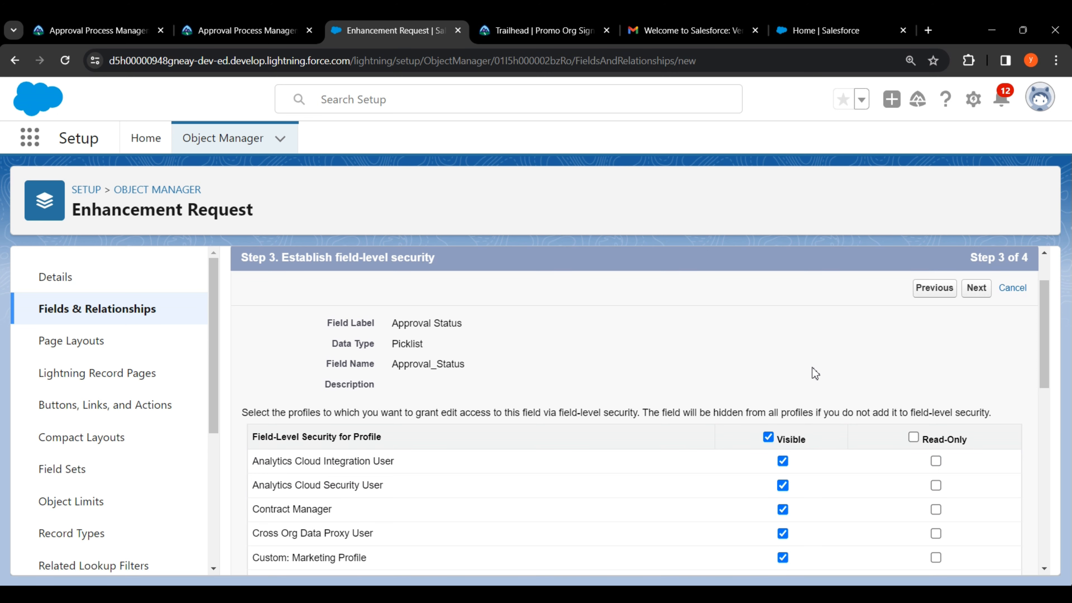
pyautogui.click(976, 293)
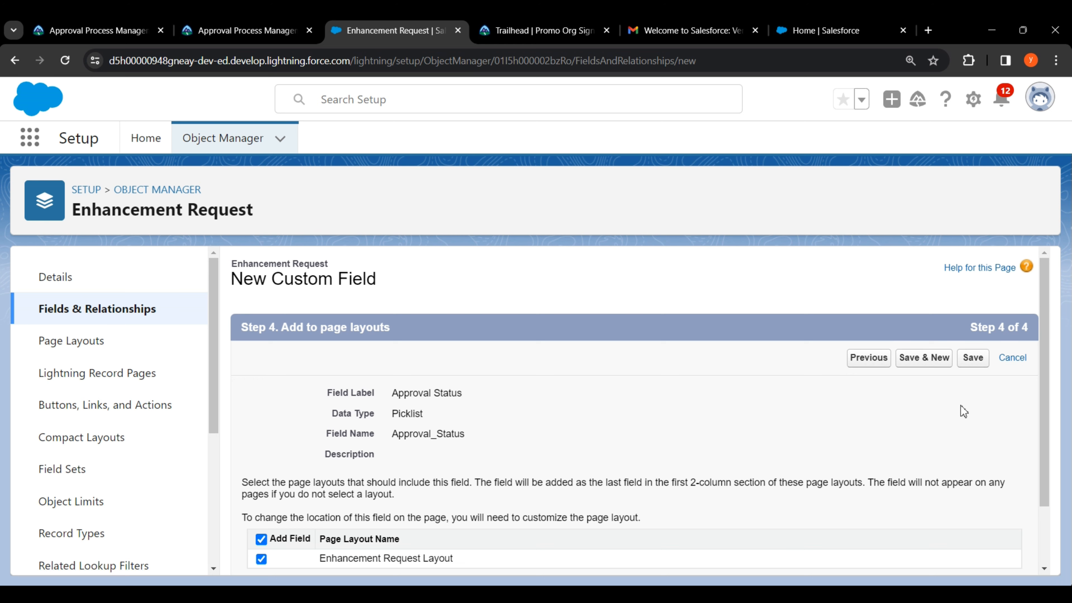
pyautogui.click(975, 363)
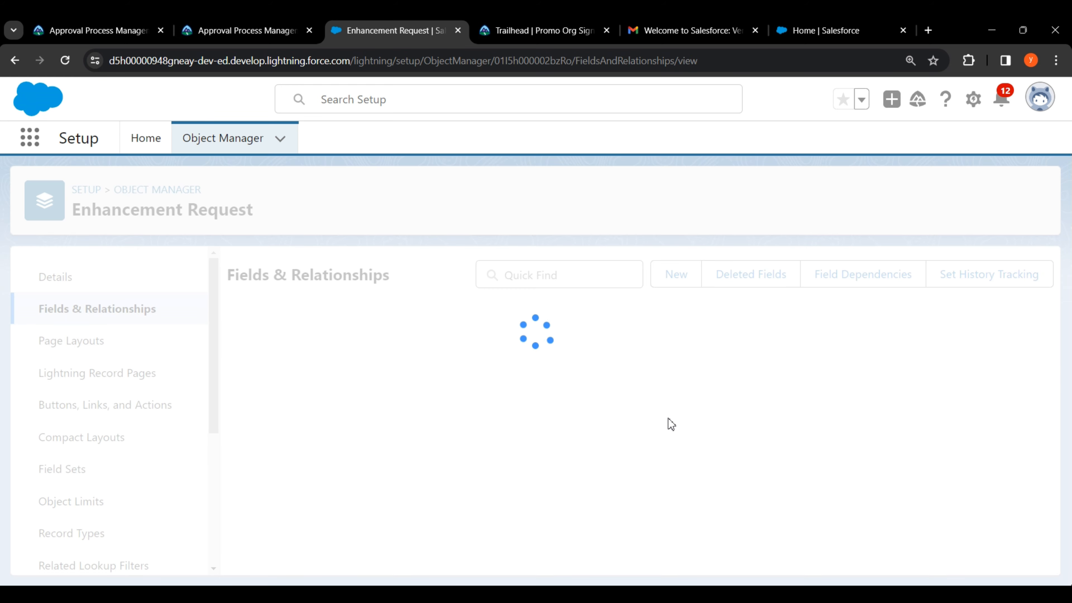
pyautogui.click(233, 37)
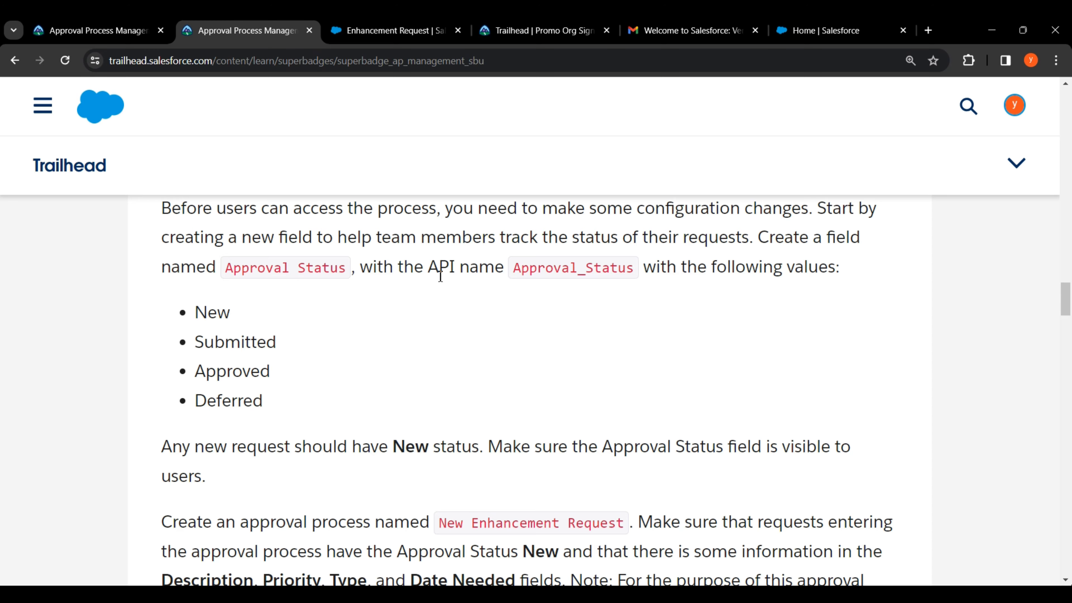
# Step: Read the challenge description in Trailhead, then go back to Salesforce Setup Home
pyautogui.moveTo(1066, 299); pyautogui.dragTo(1069, 461)
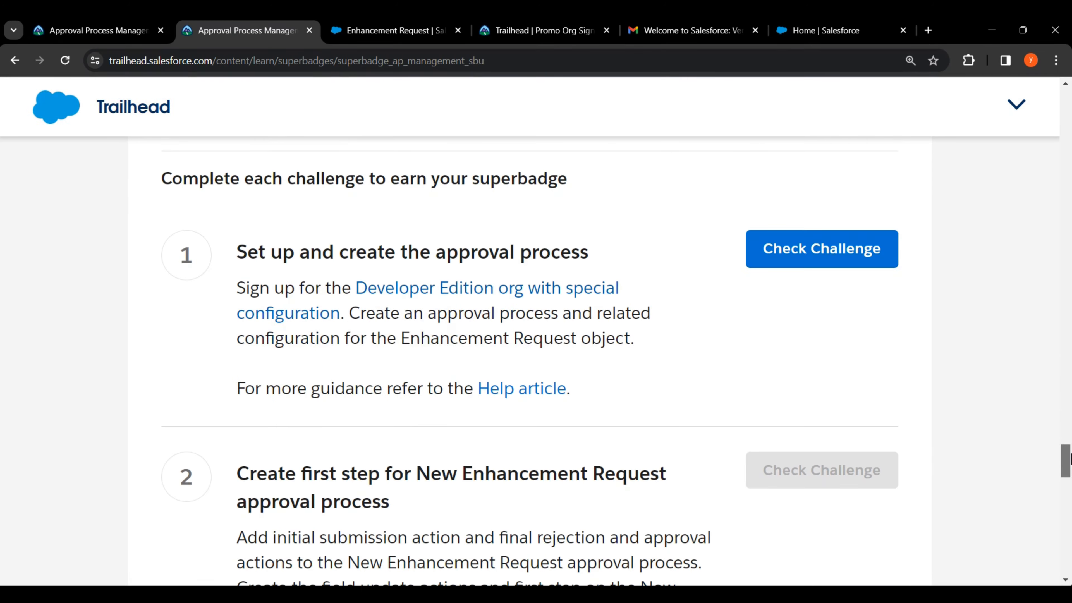
pyautogui.moveTo(350, 315); pyautogui.dragTo(655, 322)
pyautogui.moveTo(240, 340); pyautogui.dragTo(632, 342)
pyautogui.click(632, 371)
pyautogui.click(393, 30)
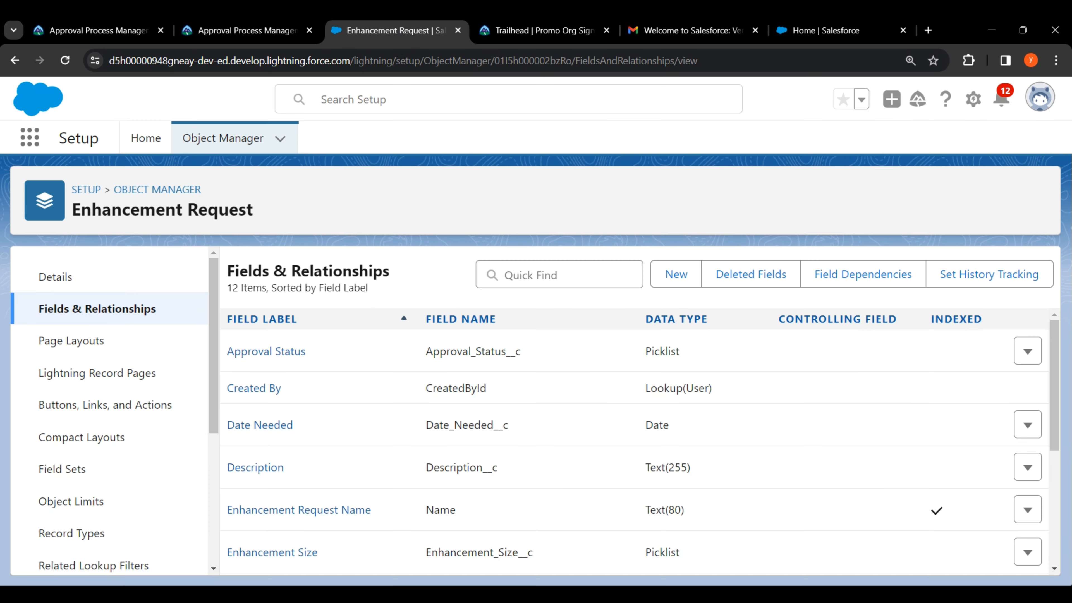
pyautogui.click(146, 137)
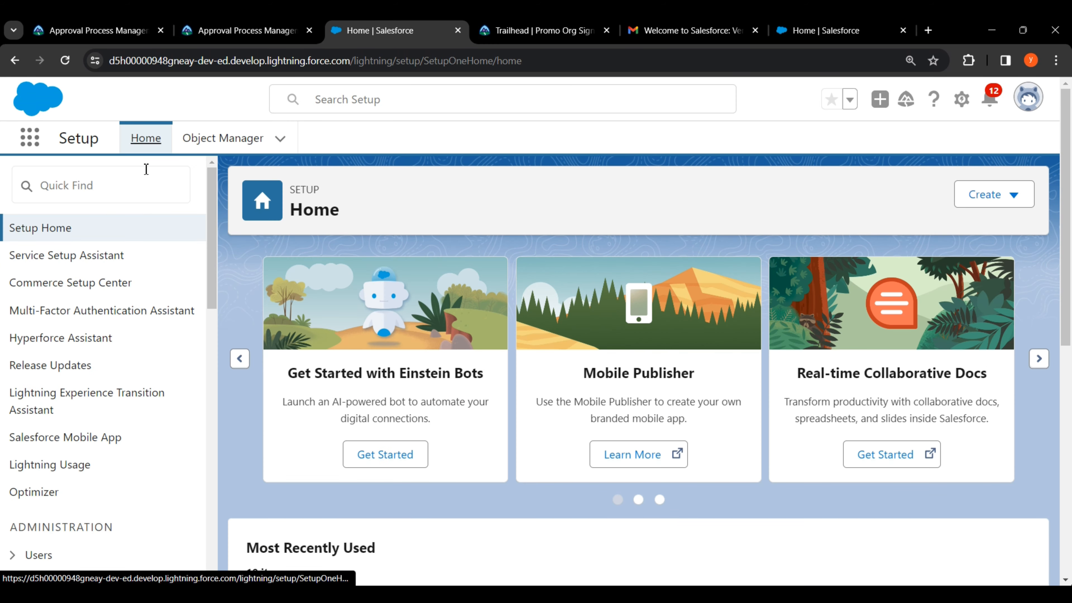
# Step: Find the Approval Processes setup page by searching 'approval' in Quick Find
pyautogui.click(111, 190)
pyautogui.write('ap')
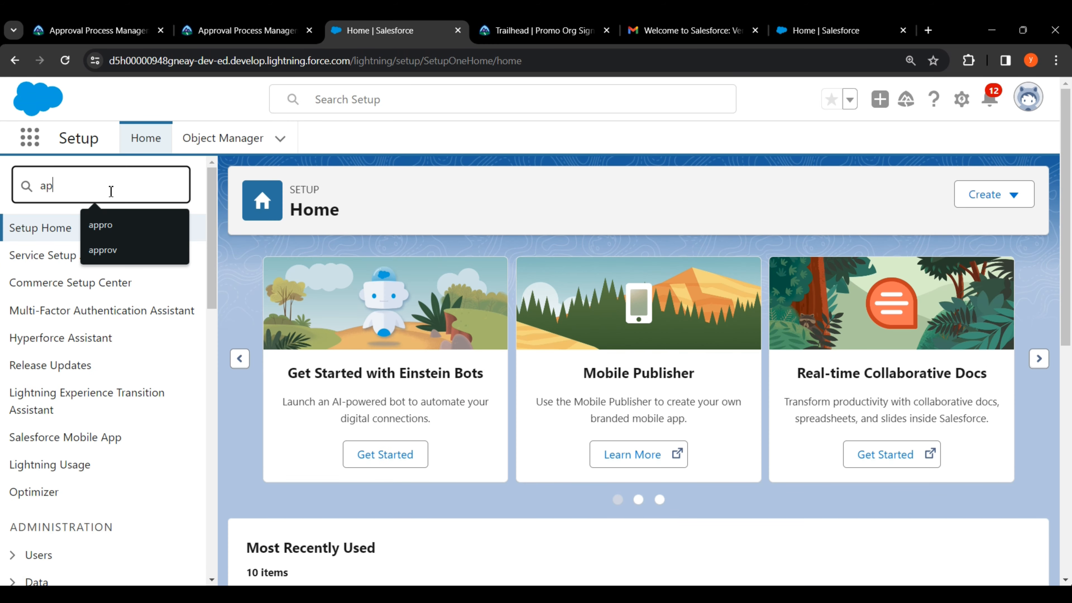
pyautogui.write('proval')
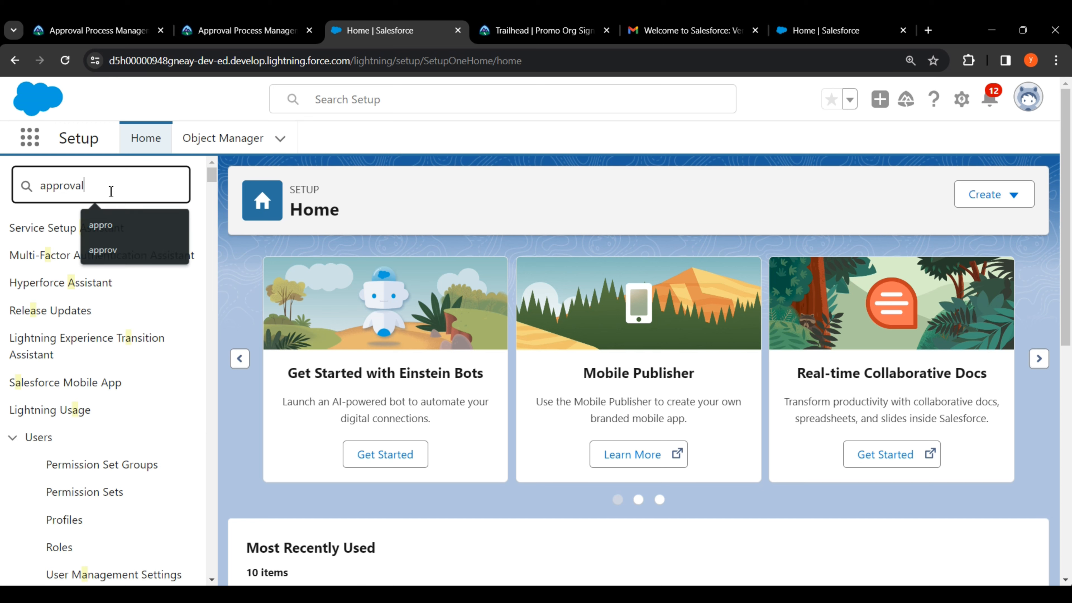
pyautogui.click(102, 319)
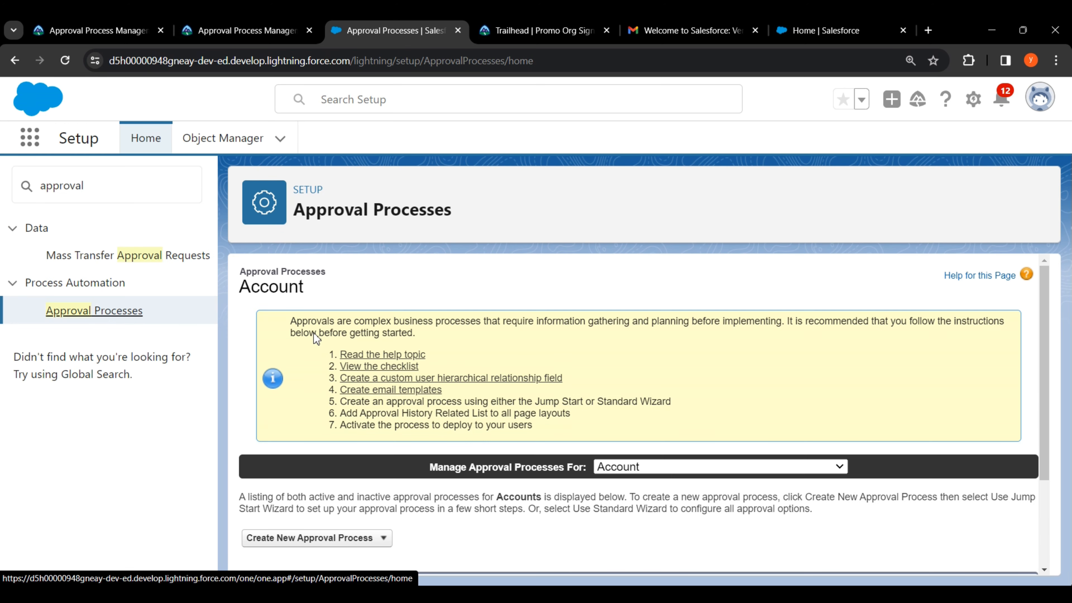
# Step: Show Enhancement Request approval processes and start a new one with the Standard Setup Wizard
pyautogui.moveTo(427, 467); pyautogui.dragTo(554, 467)
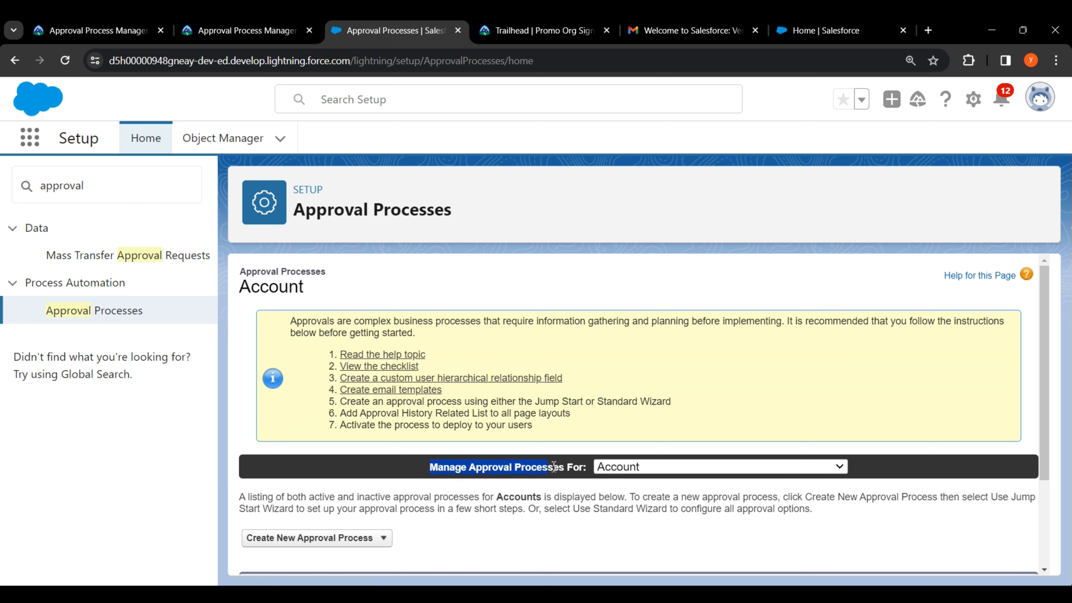
pyautogui.click(631, 470)
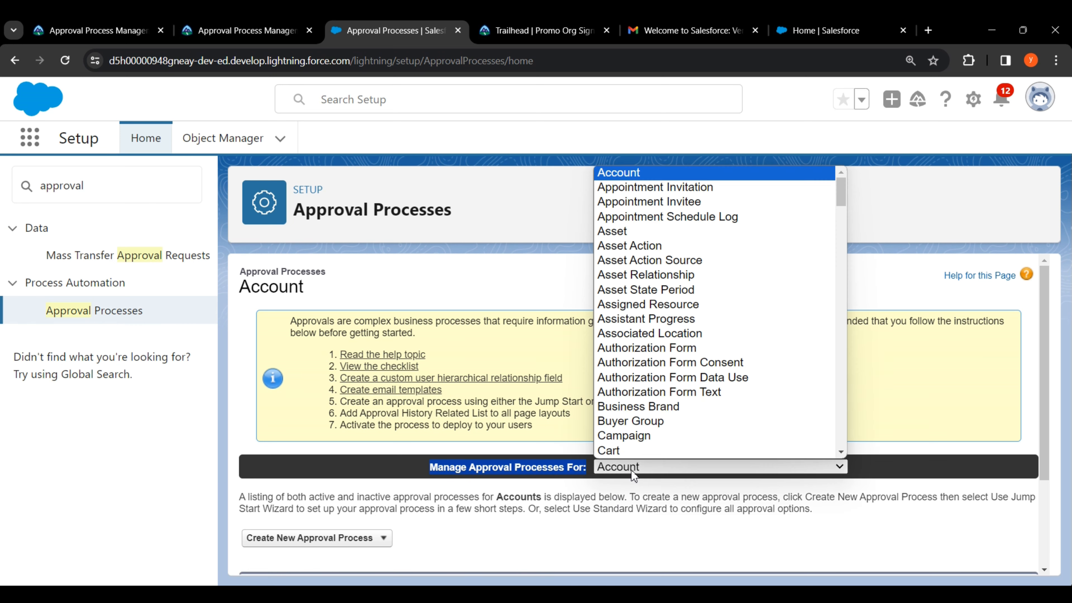
pyautogui.moveTo(848, 194); pyautogui.dragTo(847, 266)
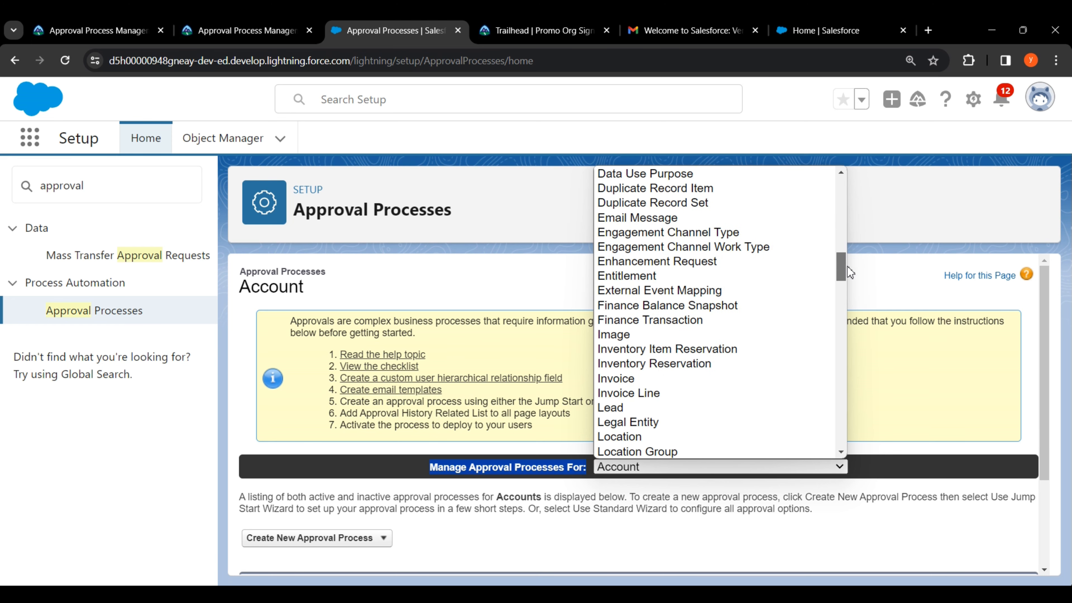
pyautogui.click(743, 261)
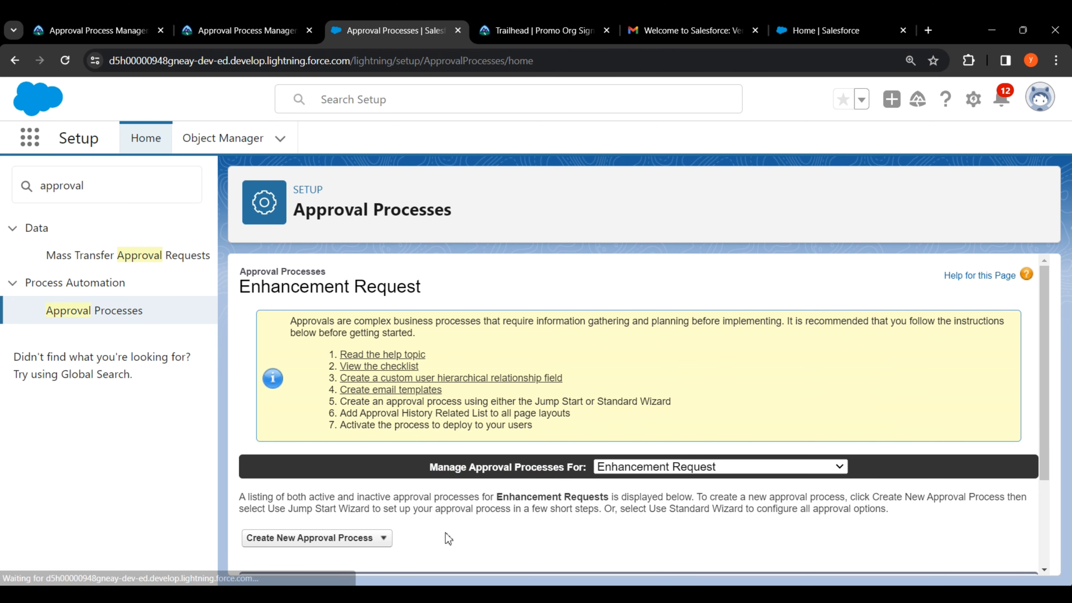
pyautogui.scroll(-2, 422, 537)
pyautogui.click(344, 468)
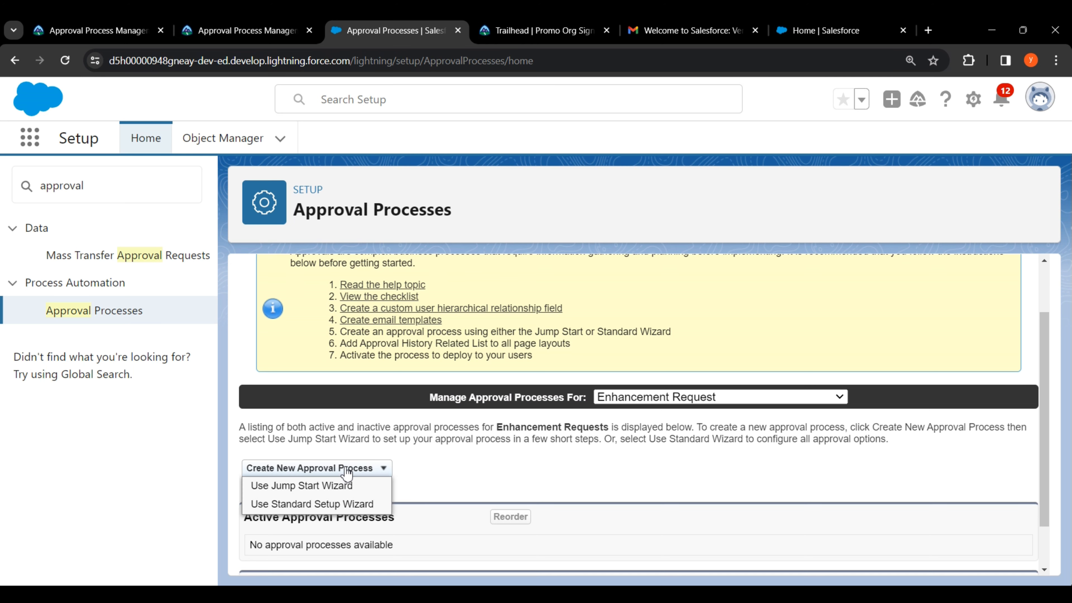
pyautogui.click(317, 504)
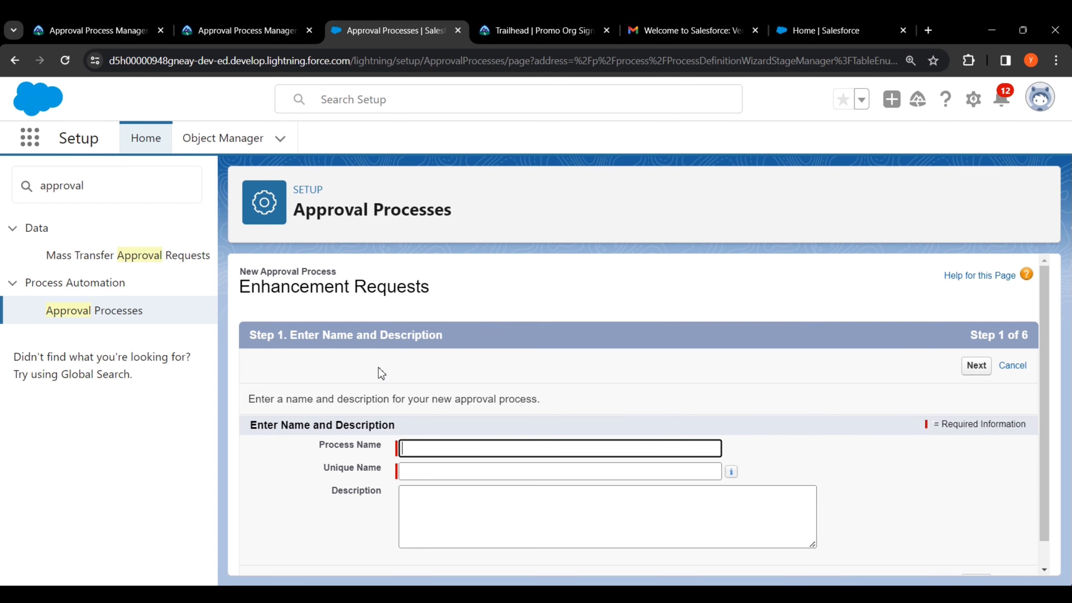
# Step: Copy the required process name 'New Enhancement Request' from the Trailhead instructions
pyautogui.click(245, 38)
pyautogui.scroll(-10, 464, 339)
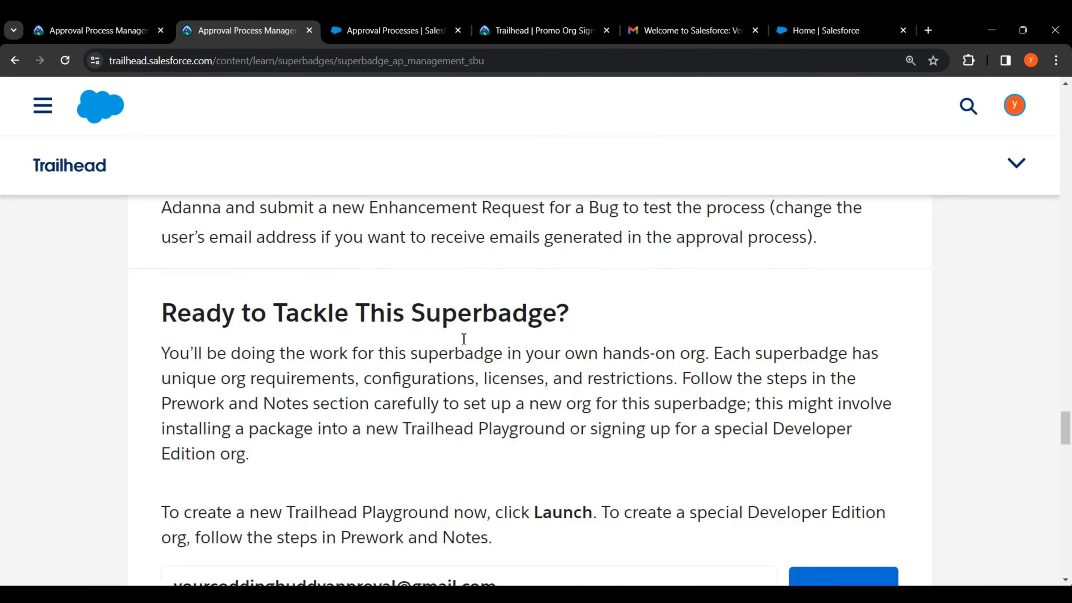
pyautogui.scroll(3, 464, 340)
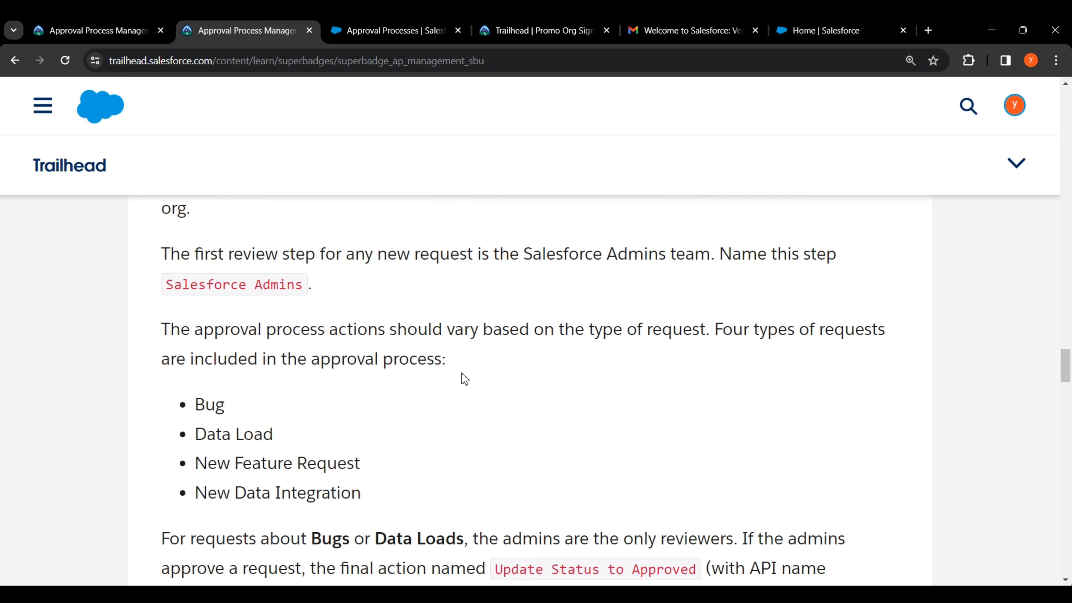
pyautogui.scroll(12, 463, 374)
pyautogui.scroll(8, 465, 378)
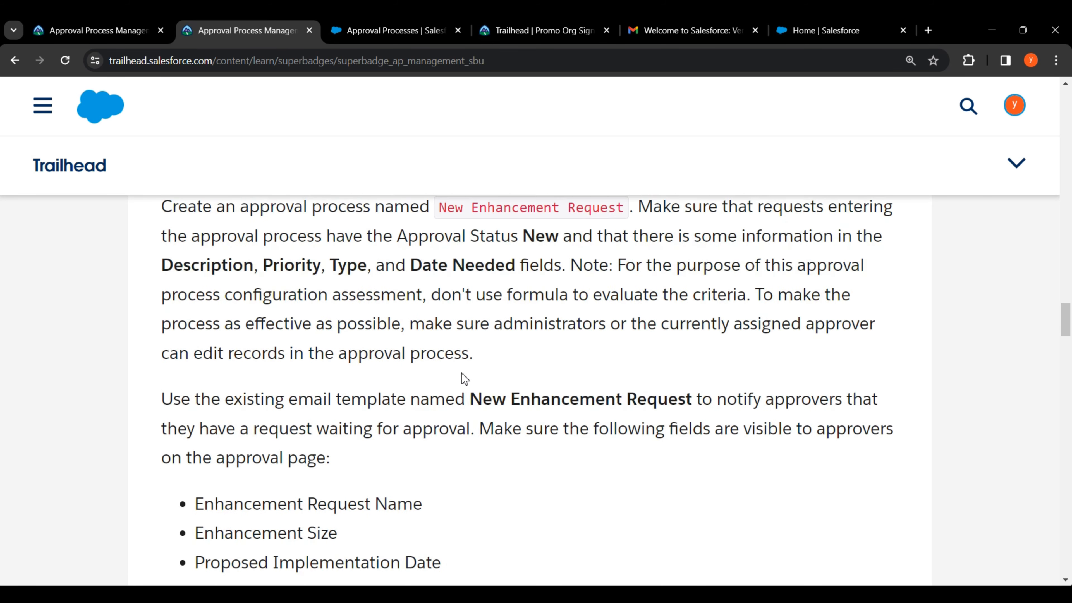
pyautogui.moveTo(444, 416); pyautogui.dragTo(619, 415)
pyautogui.rightClick(618, 415)
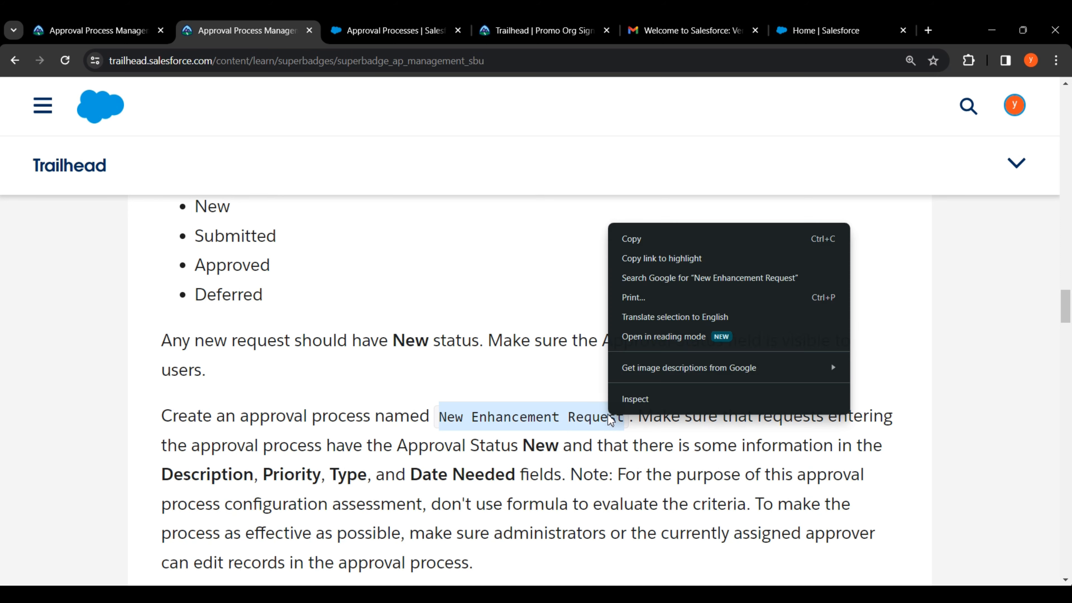
pyautogui.click(633, 241)
pyautogui.click(497, 269)
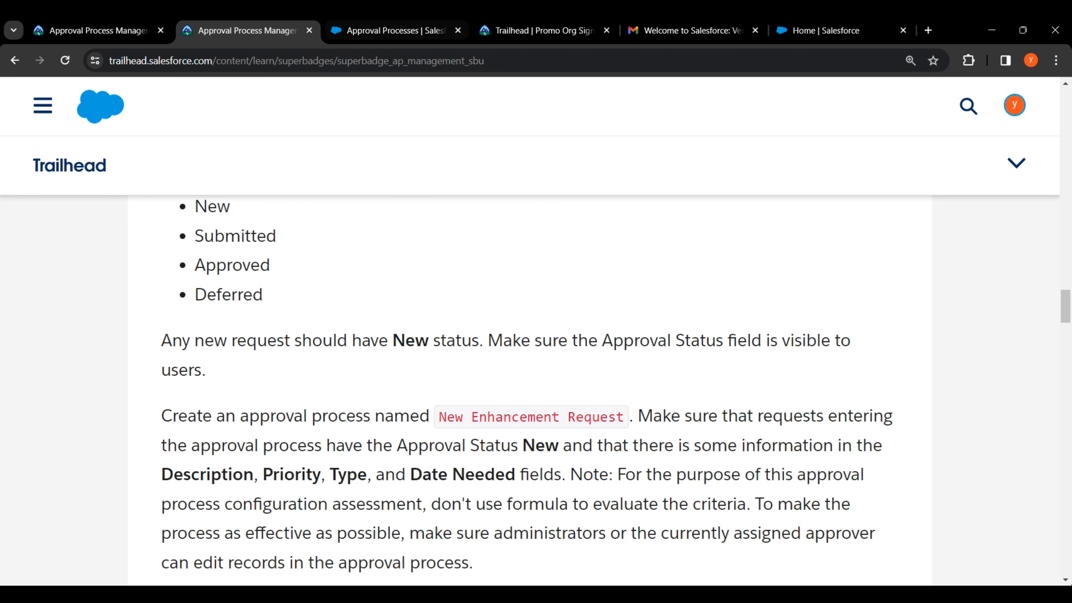
# Step: Paste 'New Enhancement Request' as Process Name so Unique Name fills as New_Enhancement_Request
pyautogui.click(393, 26)
pyautogui.moveTo(320, 445); pyautogui.dragTo(349, 444)
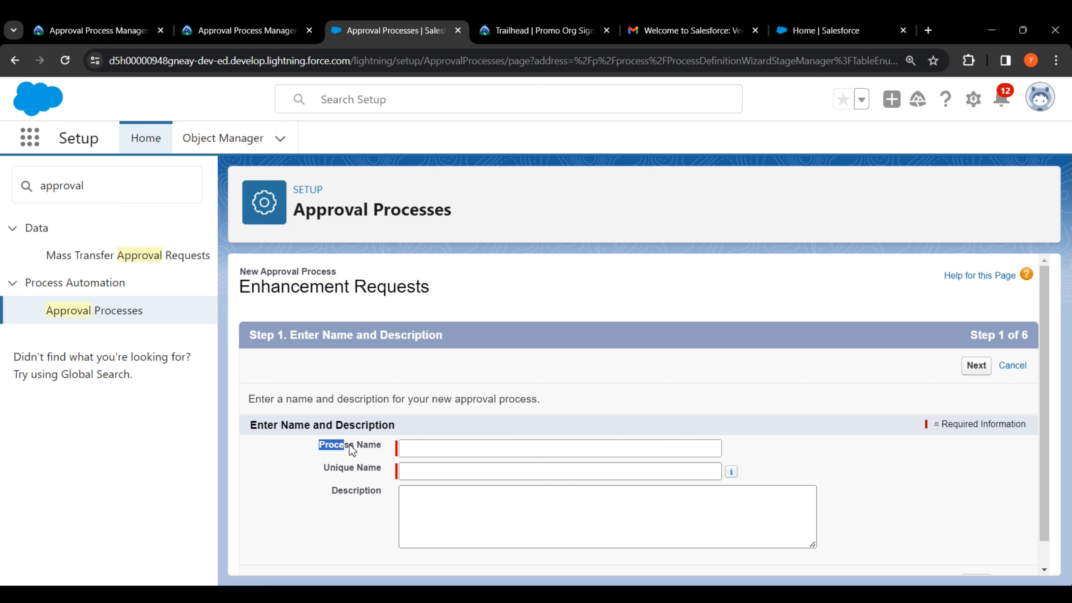
pyautogui.click(405, 449)
pyautogui.rightClick(407, 450)
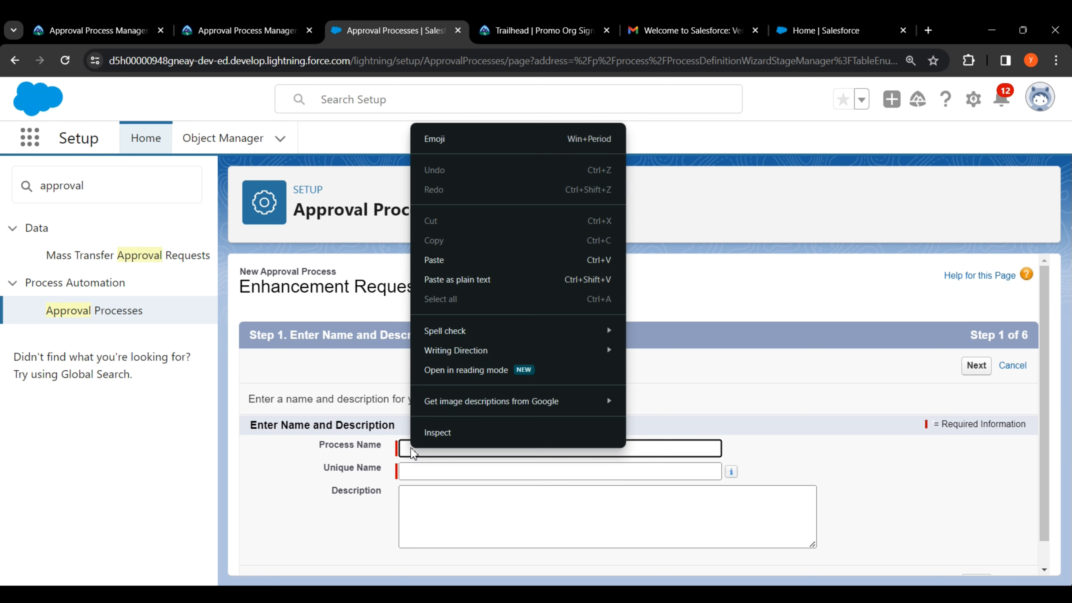
pyautogui.click(459, 258)
pyautogui.click(600, 384)
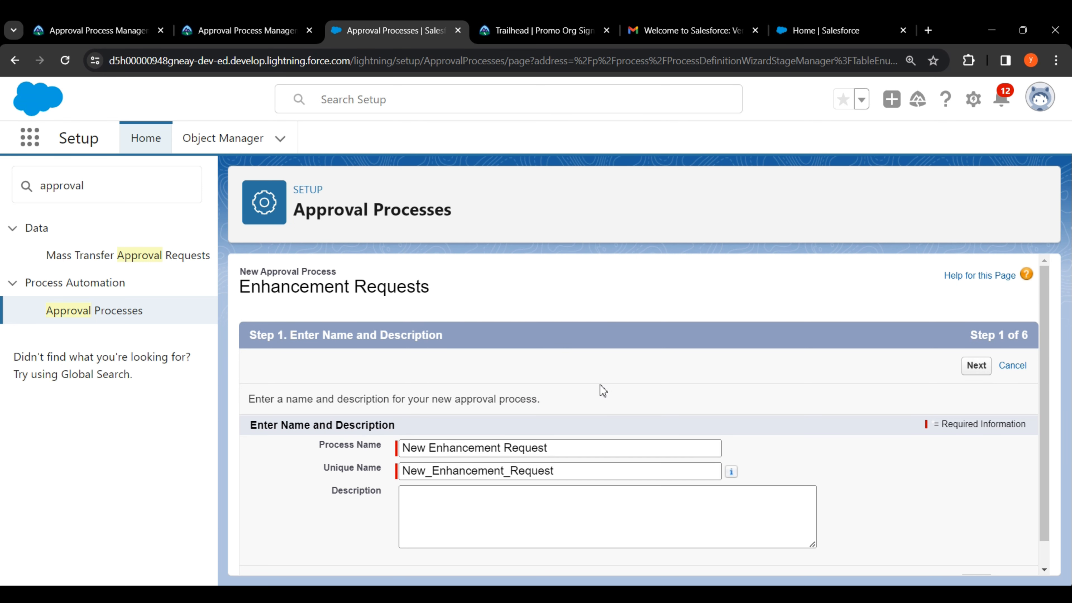
# Step: Advance the approval process wizard to the Specify Entry Criteria step
pyautogui.click(977, 366)
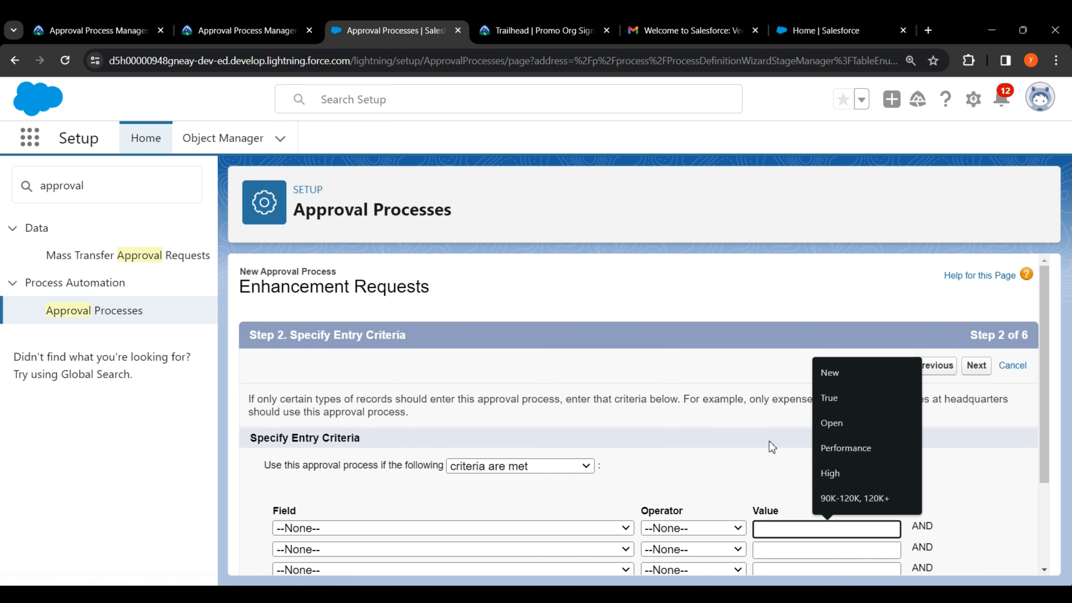
pyautogui.click(680, 457)
pyautogui.scroll(-2, 680, 455)
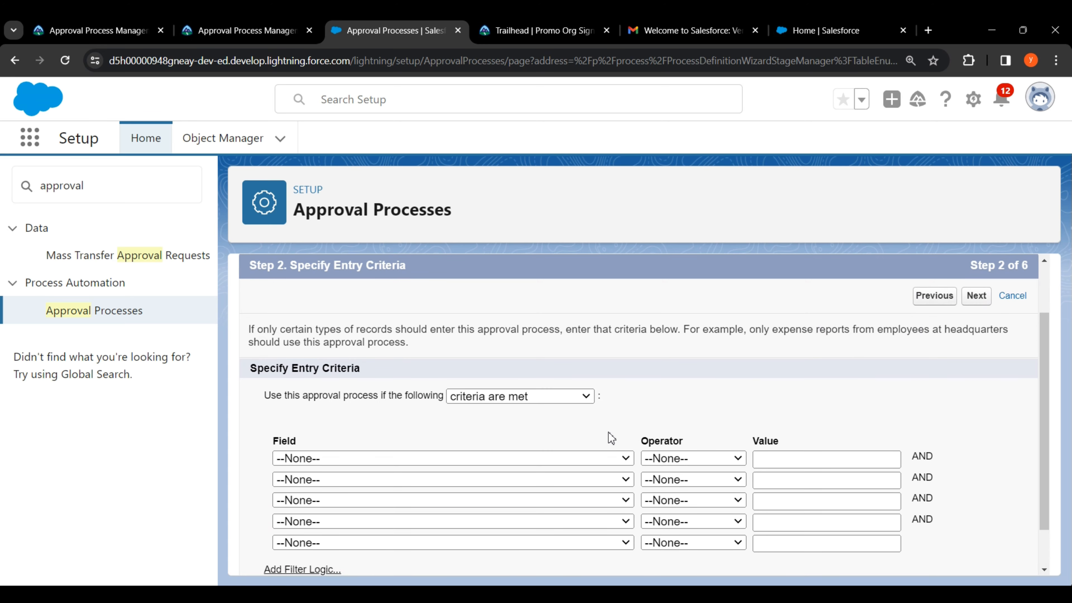
pyautogui.scroll(-1, 612, 437)
# Step: Review the Trailhead entry requirements: Approval Status New and four fields needing values
pyautogui.click(247, 31)
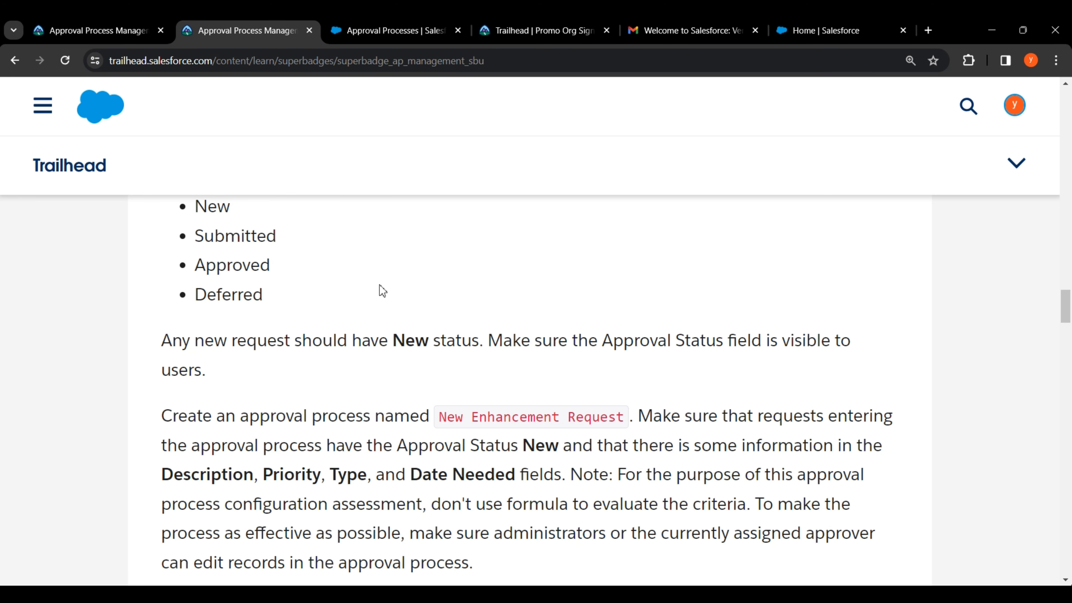
pyautogui.scroll(-2, 566, 299)
pyautogui.moveTo(640, 342); pyautogui.dragTo(891, 345)
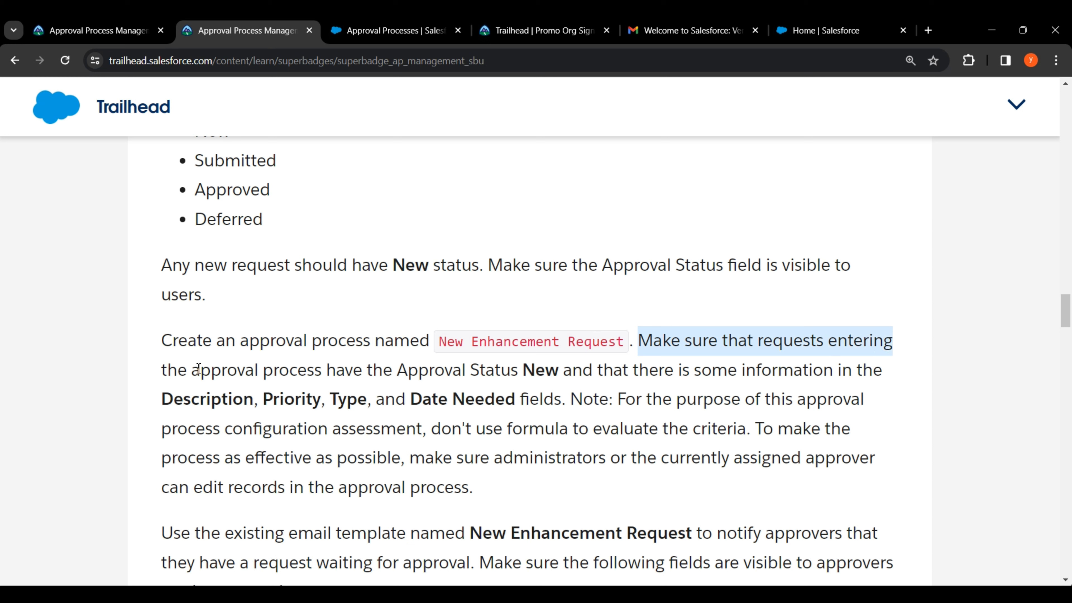
pyautogui.moveTo(164, 370); pyautogui.dragTo(885, 372)
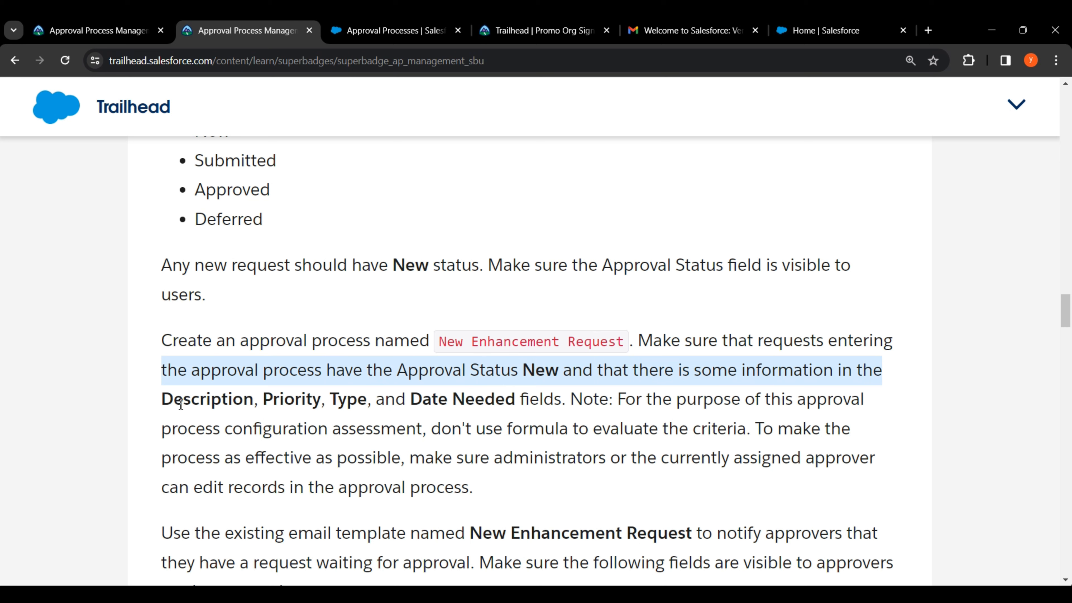
pyautogui.moveTo(165, 404); pyautogui.dragTo(563, 406)
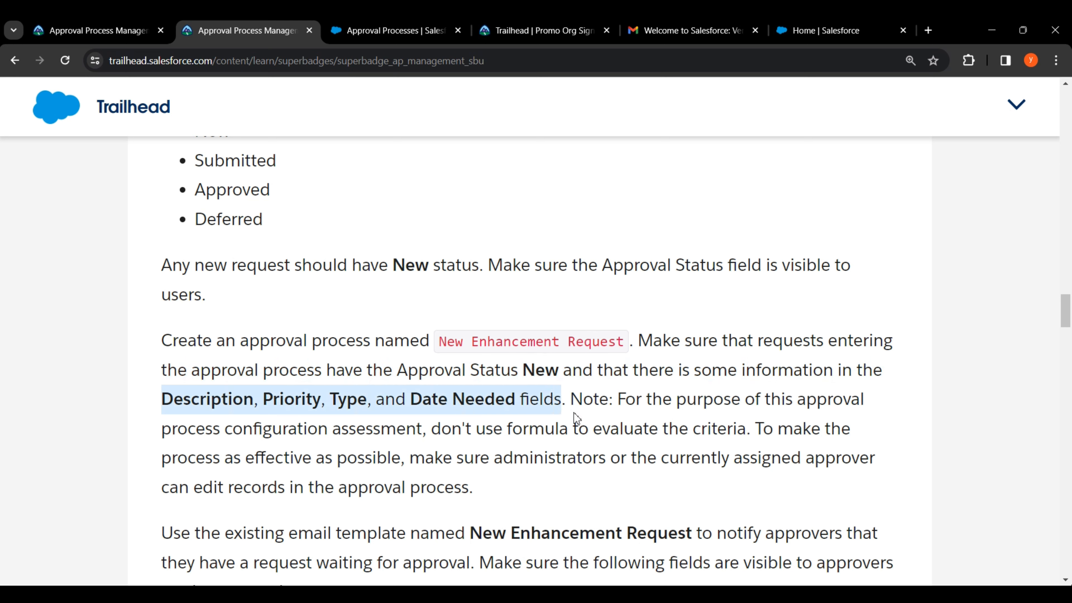
pyautogui.click(574, 413)
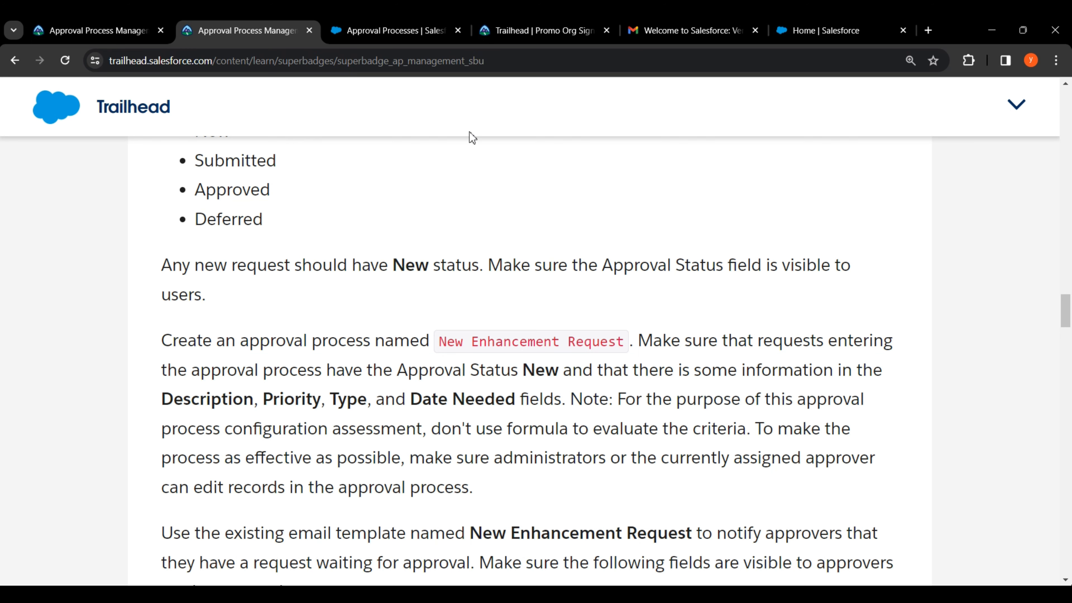
pyautogui.click(448, 30)
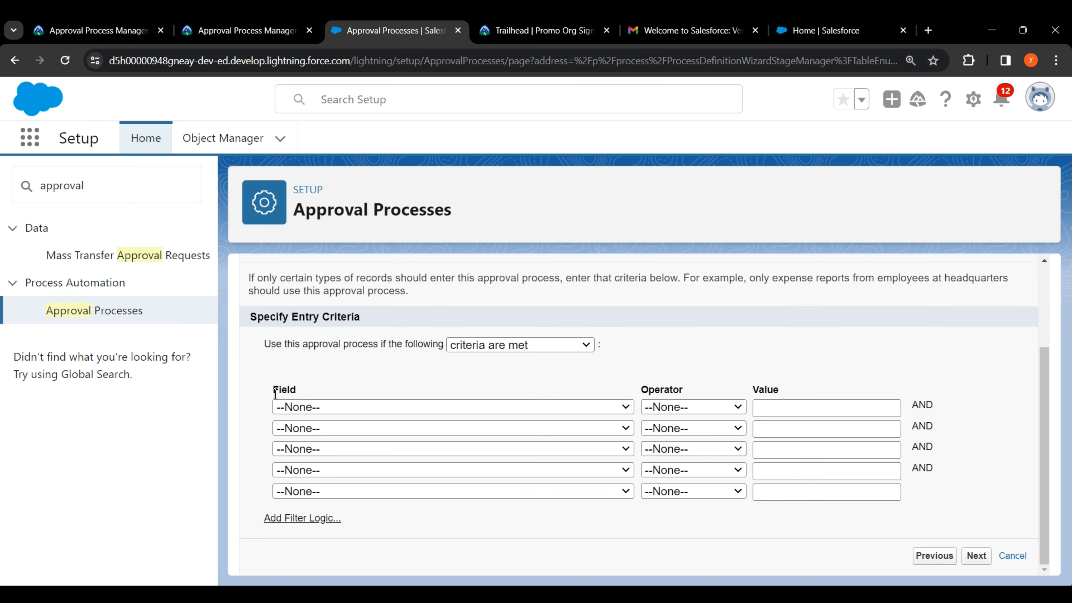
# Step: Add the first criterion Approval Status equals New, picking New from the value lookup
pyautogui.click(315, 404)
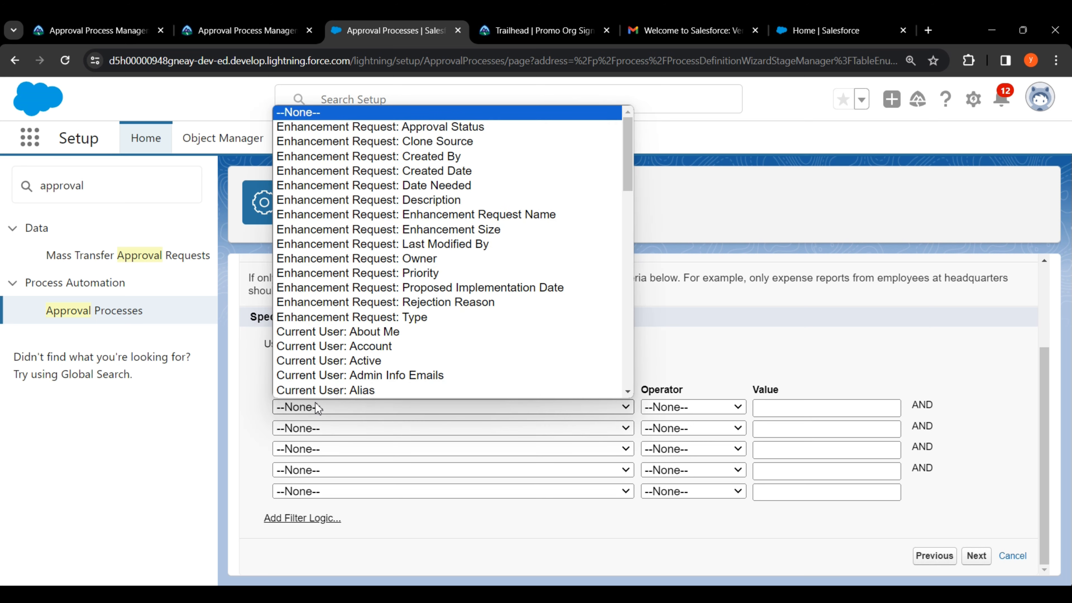
pyautogui.click(374, 127)
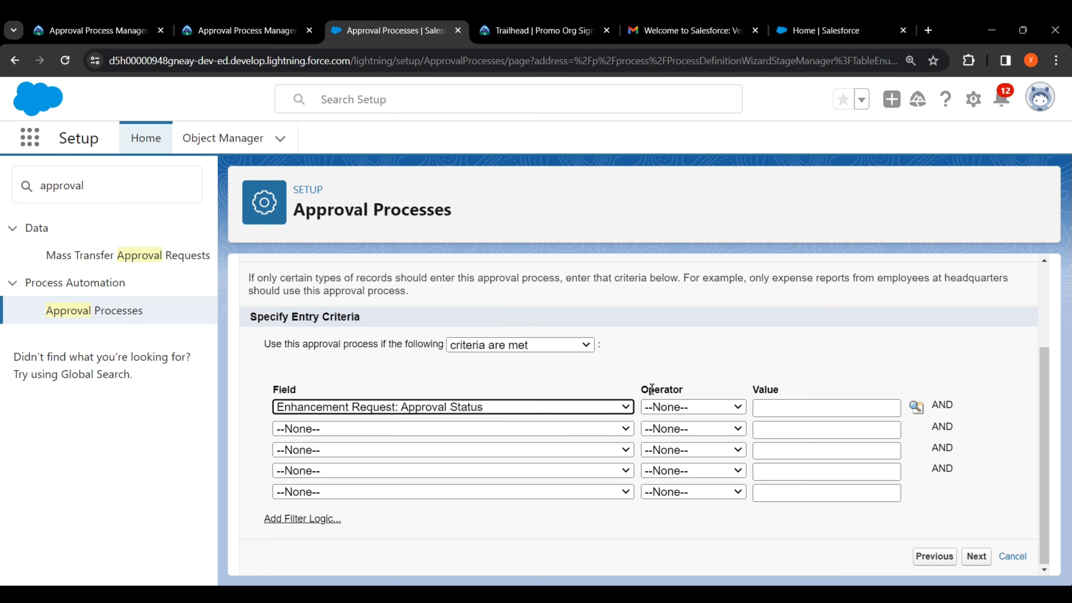
pyautogui.moveTo(645, 389); pyautogui.dragTo(684, 391)
pyautogui.click(685, 407)
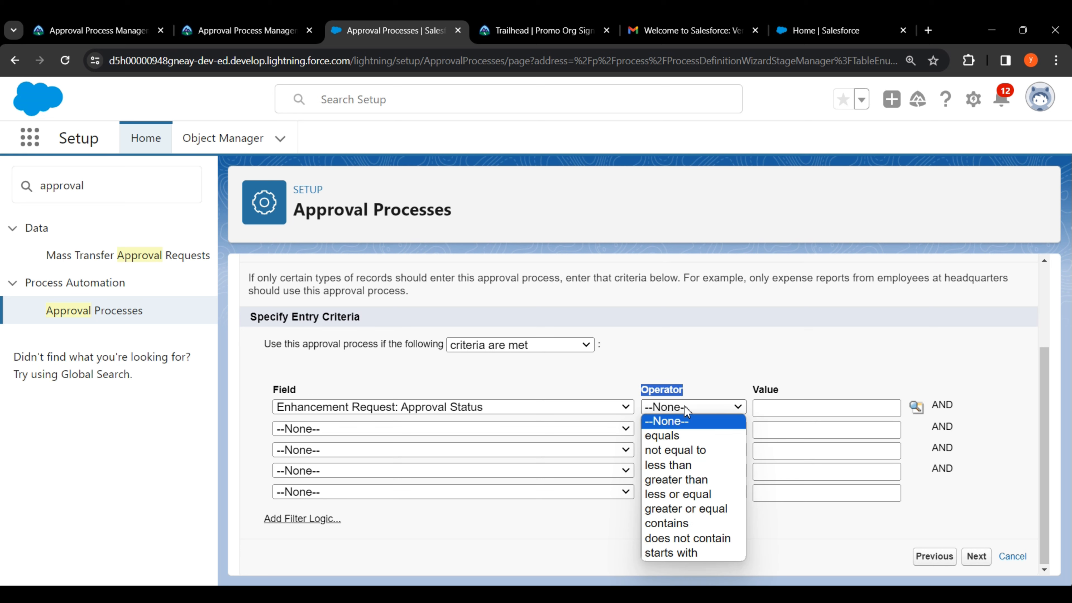
pyautogui.click(685, 435)
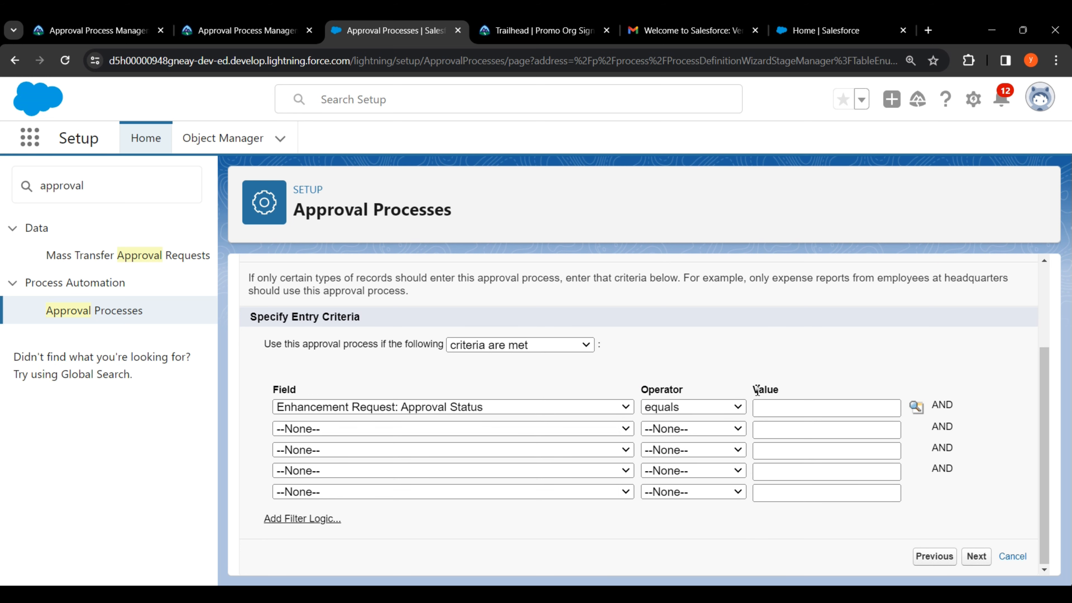
pyautogui.moveTo(757, 390); pyautogui.dragTo(780, 391)
pyautogui.click(817, 389)
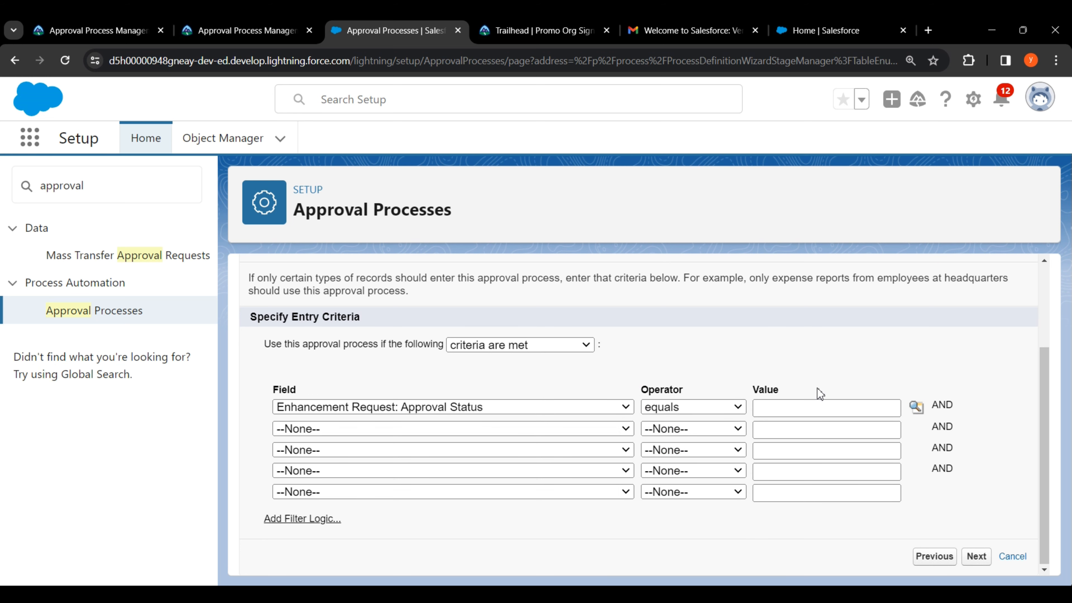
pyautogui.click(918, 408)
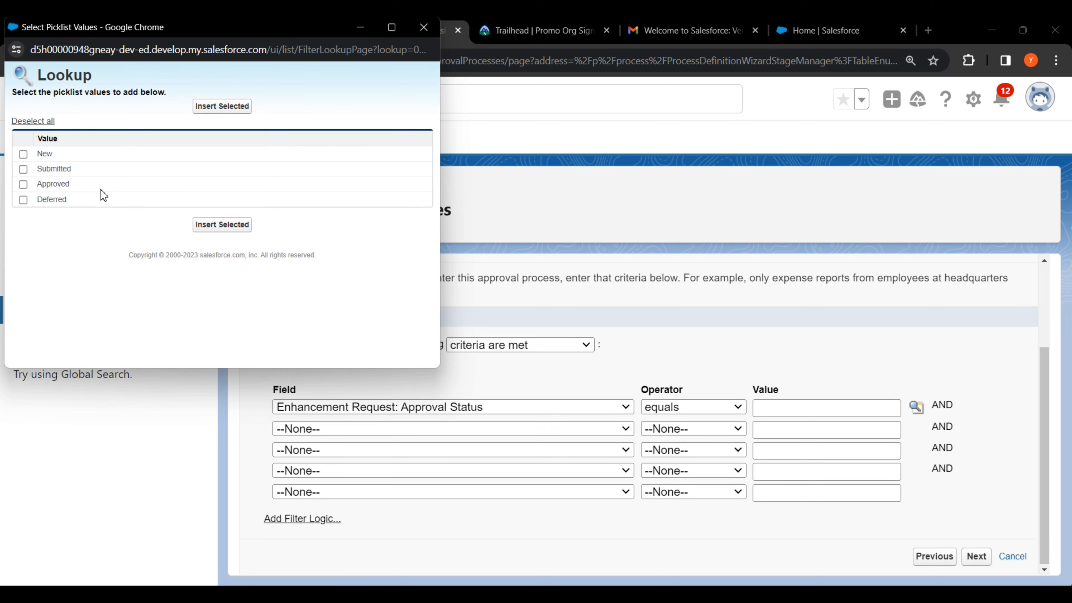
pyautogui.moveTo(38, 153); pyautogui.dragTo(53, 155)
pyautogui.click(23, 154)
pyautogui.click(222, 226)
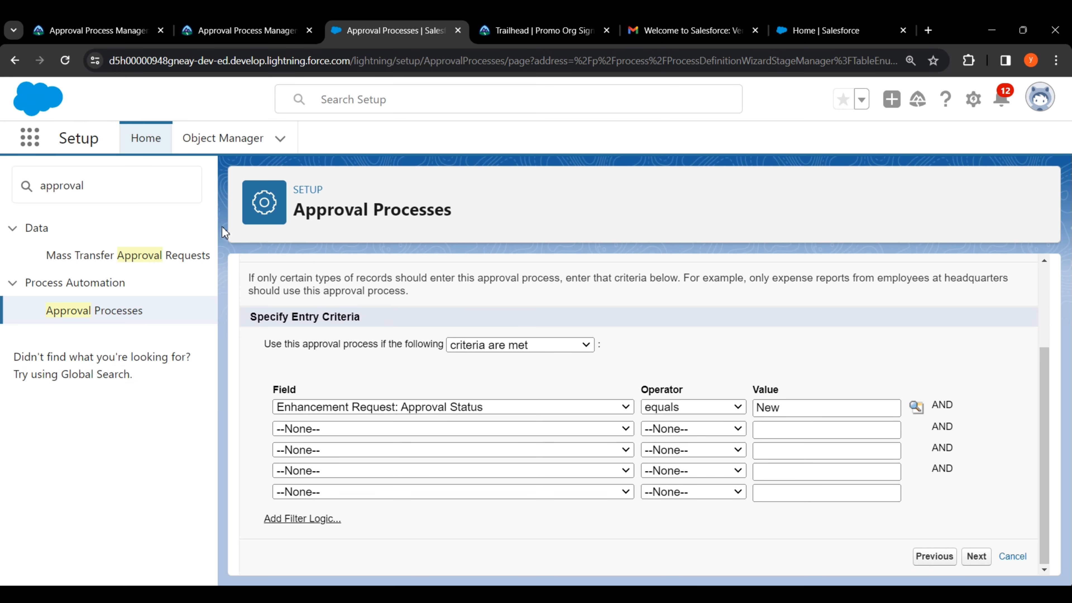
# Step: Fill criteria rows two to five with Description, Date Needed, Priority and Type
pyautogui.click(311, 430)
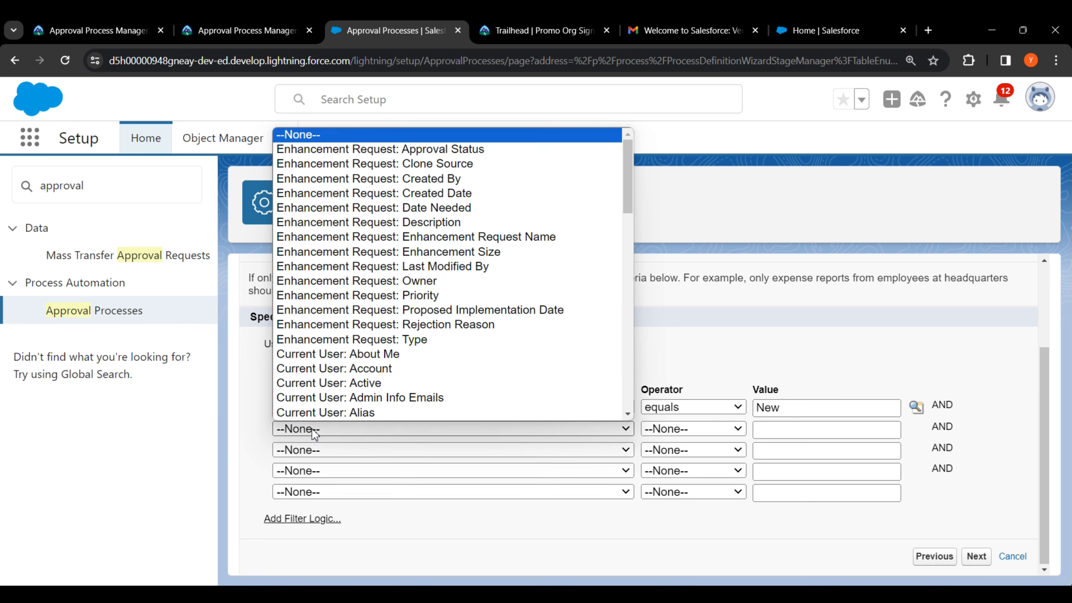
pyautogui.click(393, 228)
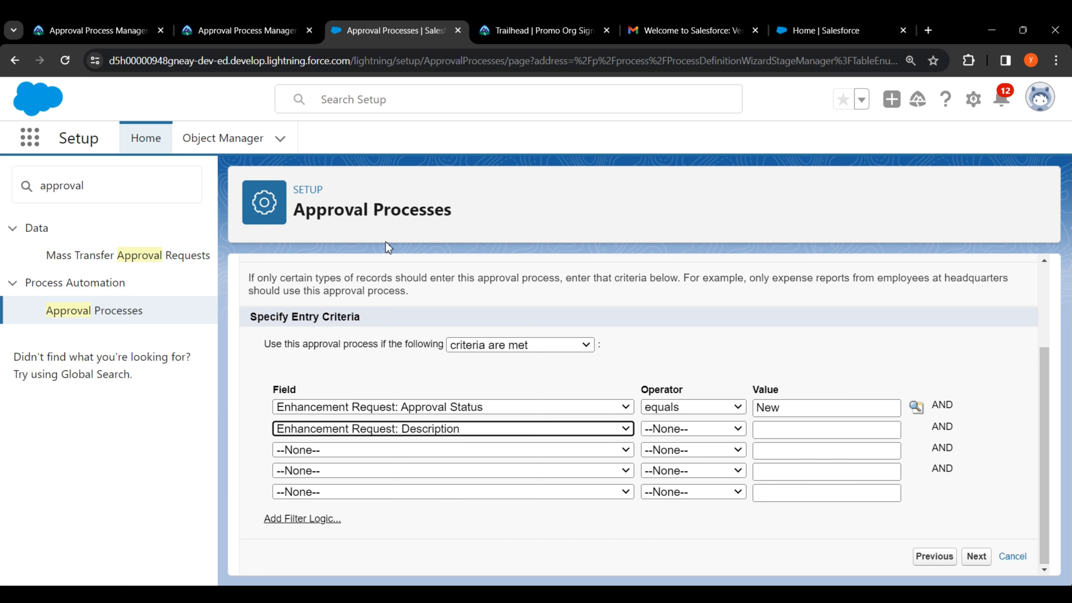
pyautogui.click(343, 448)
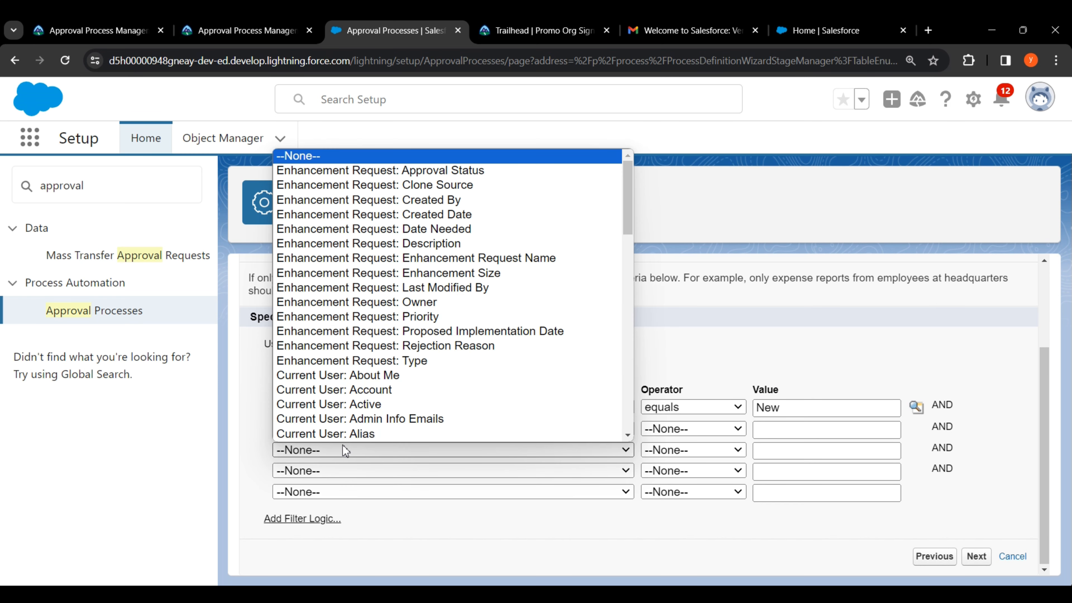
pyautogui.scroll(-1, 363, 380)
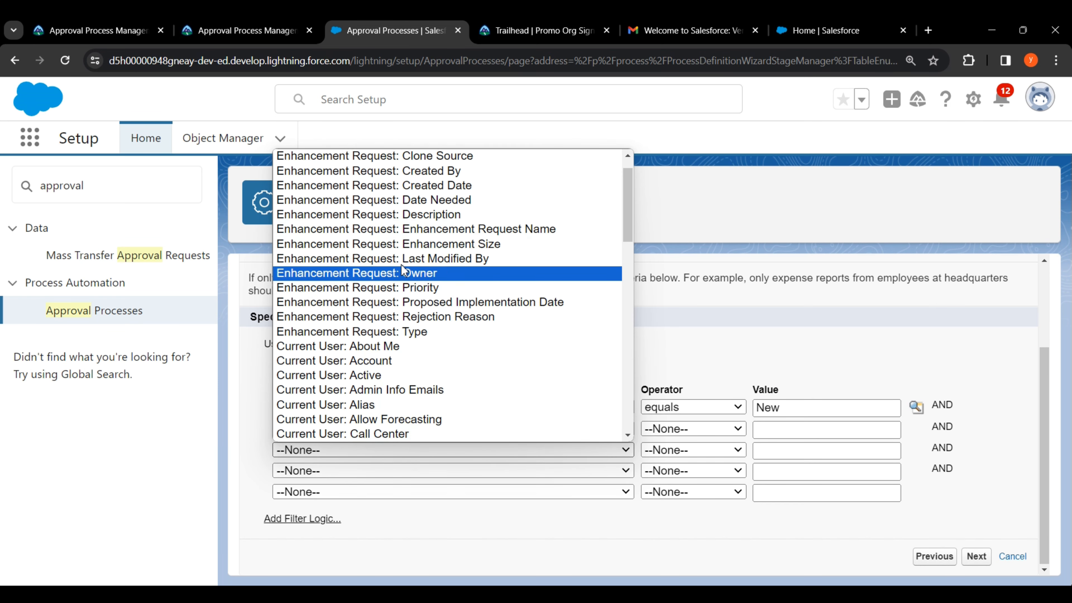
pyautogui.click(391, 204)
pyautogui.click(372, 469)
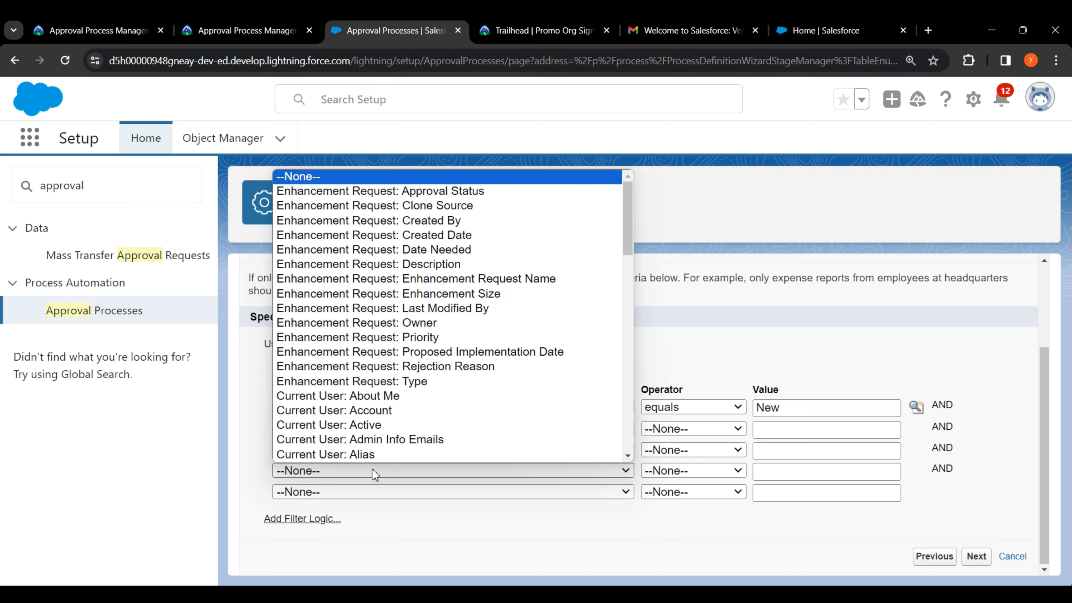
pyautogui.click(380, 337)
pyautogui.click(380, 492)
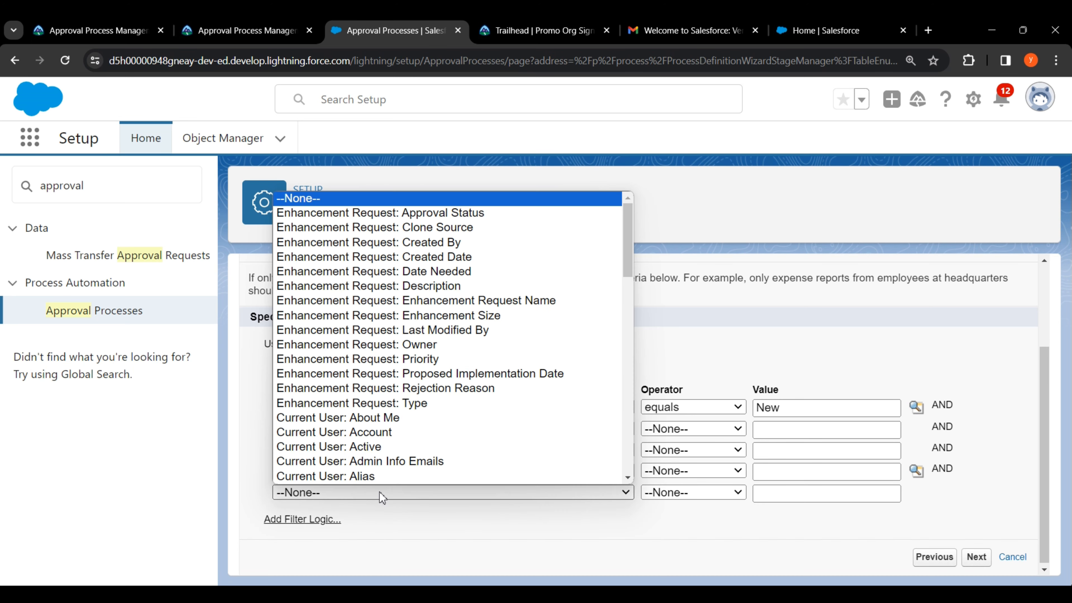
pyautogui.click(390, 404)
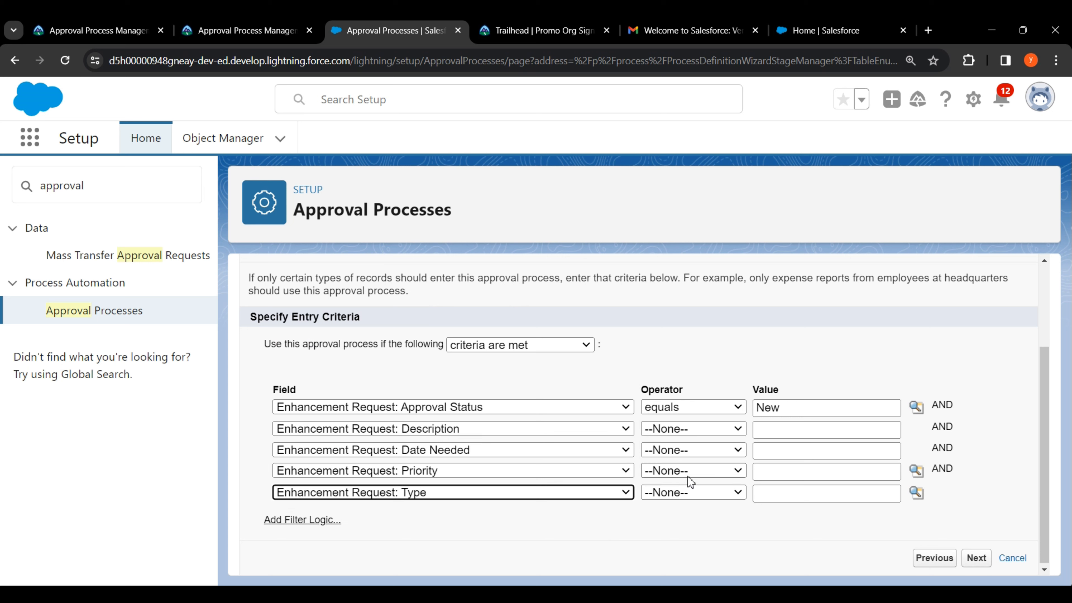
# Step: Set Description, Date Needed, Priority and Type operators to 'not equal to', leaving values blank
pyautogui.click(679, 429)
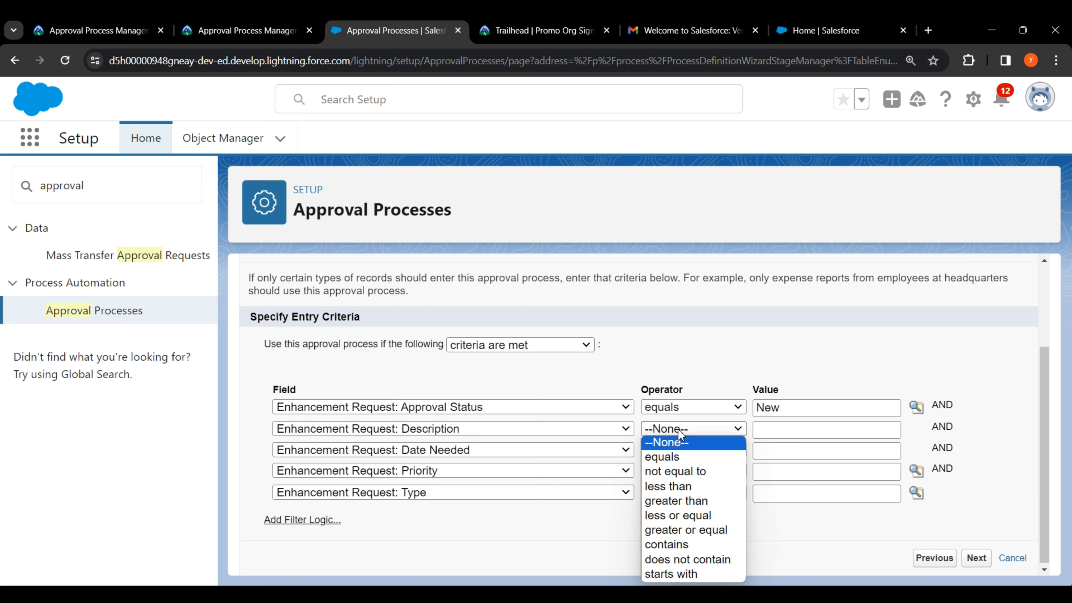
pyautogui.click(685, 470)
pyautogui.click(686, 450)
pyautogui.click(685, 493)
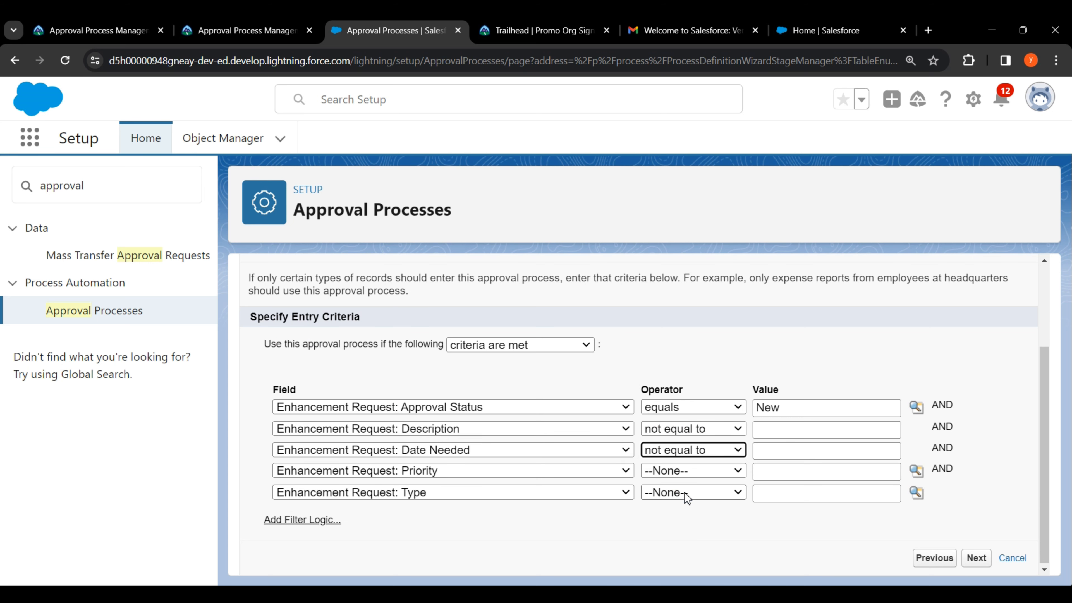
pyautogui.click(681, 469)
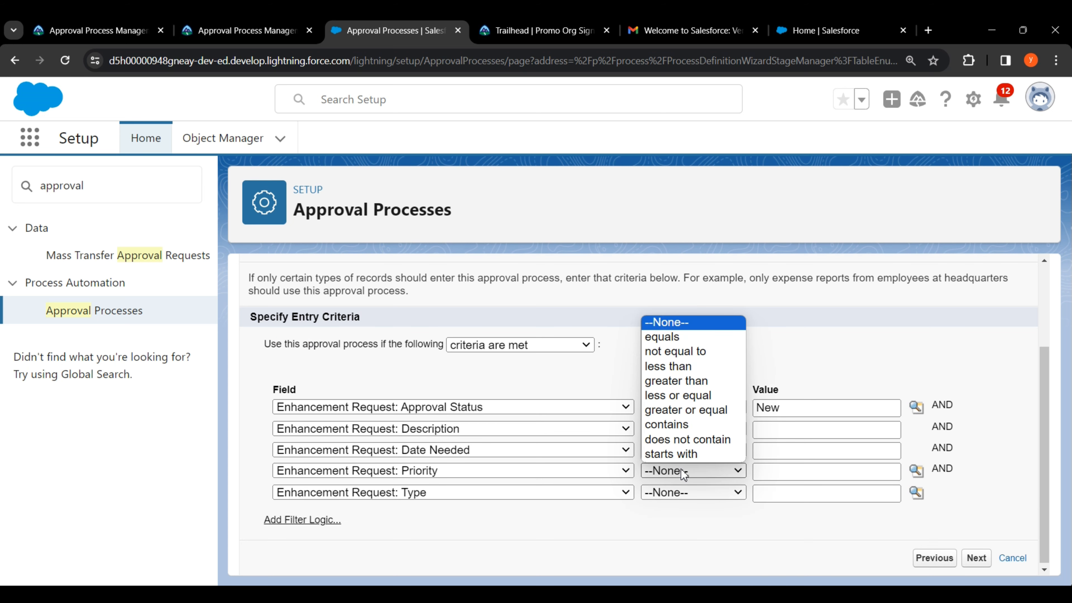
pyautogui.click(672, 353)
pyautogui.click(673, 495)
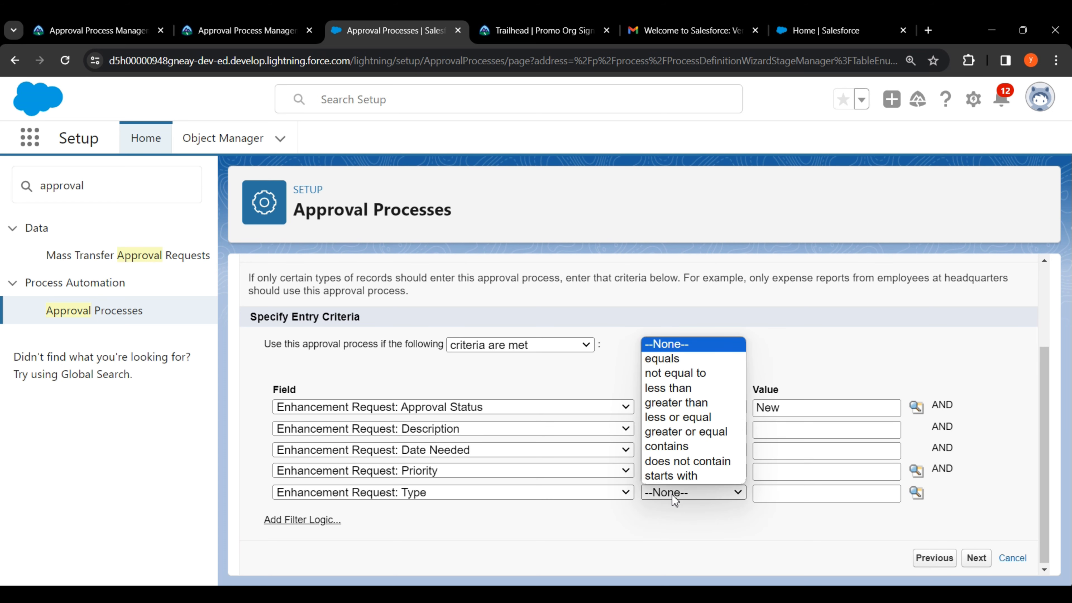
pyautogui.click(671, 373)
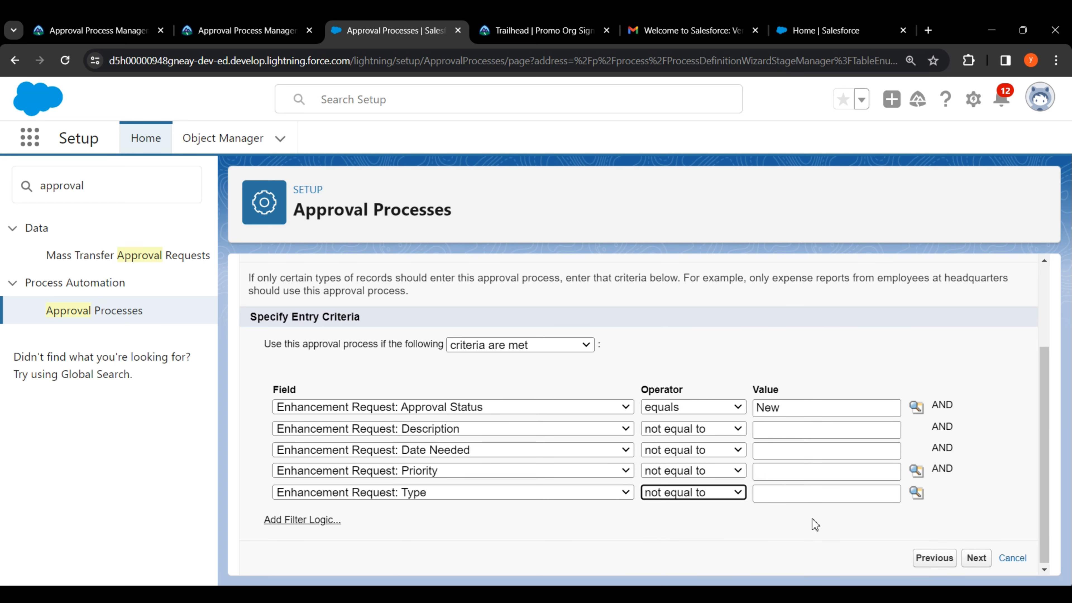
pyautogui.click(978, 561)
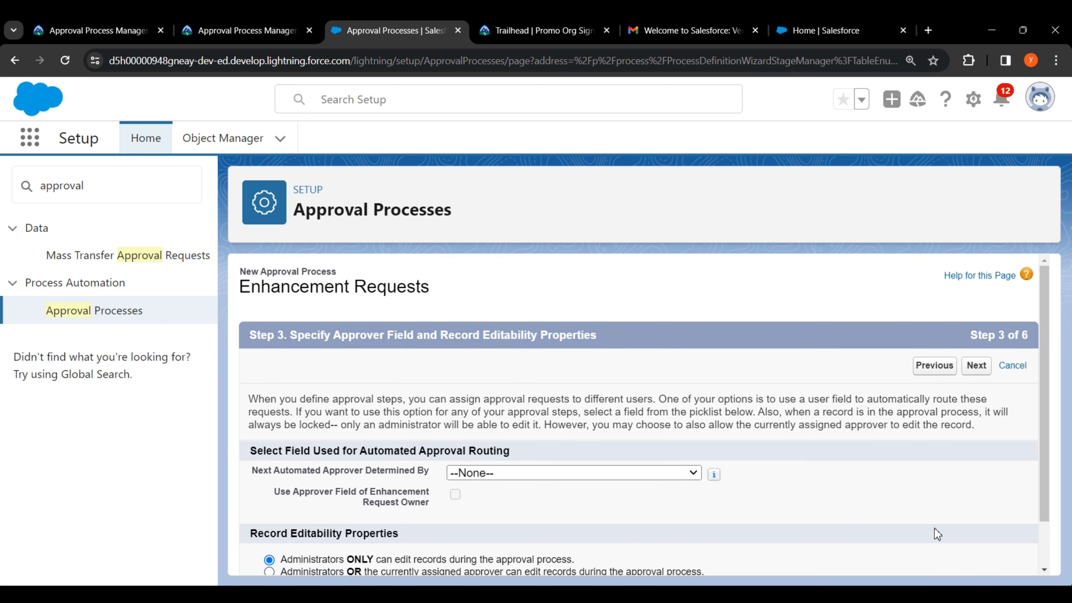
# Step: Route approvals to the Manager field and let administrators or the assigned approver edit records
pyautogui.scroll(-2, 818, 481)
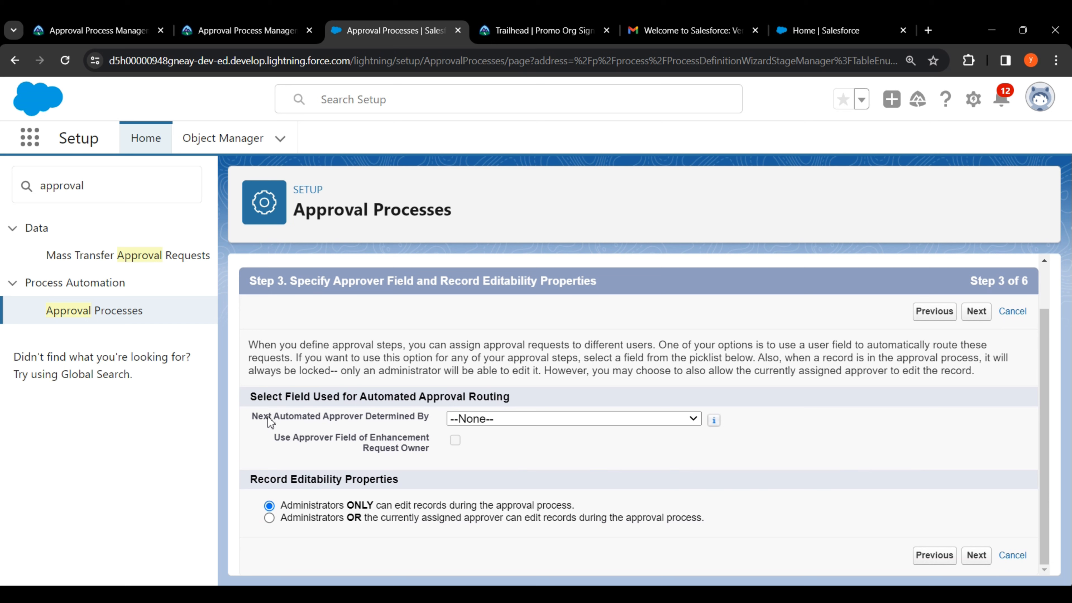
pyautogui.moveTo(268, 419); pyautogui.dragTo(428, 420)
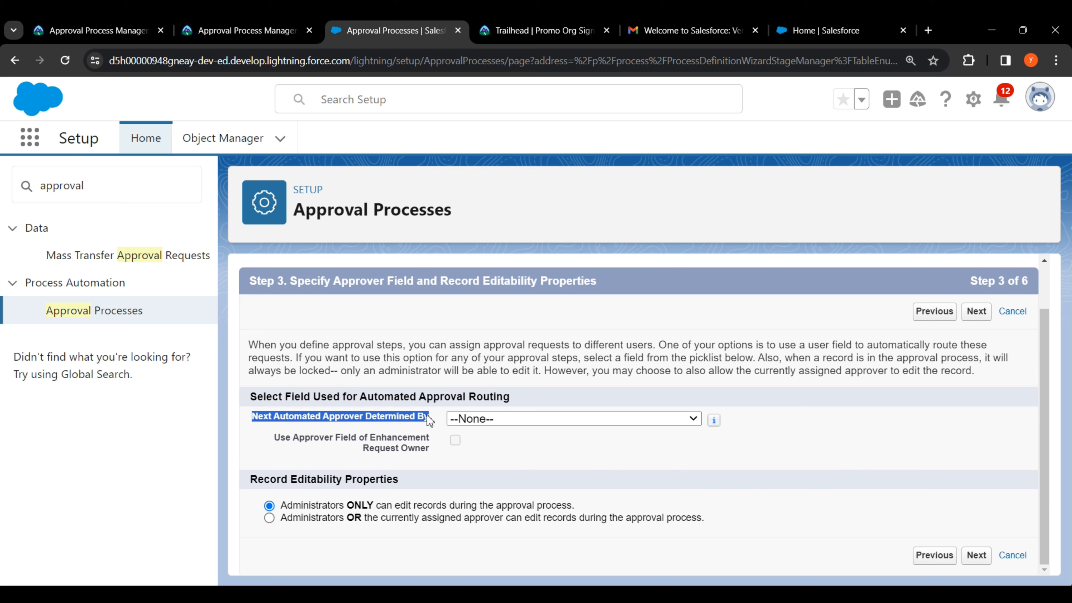
pyautogui.click(515, 424)
pyautogui.click(517, 476)
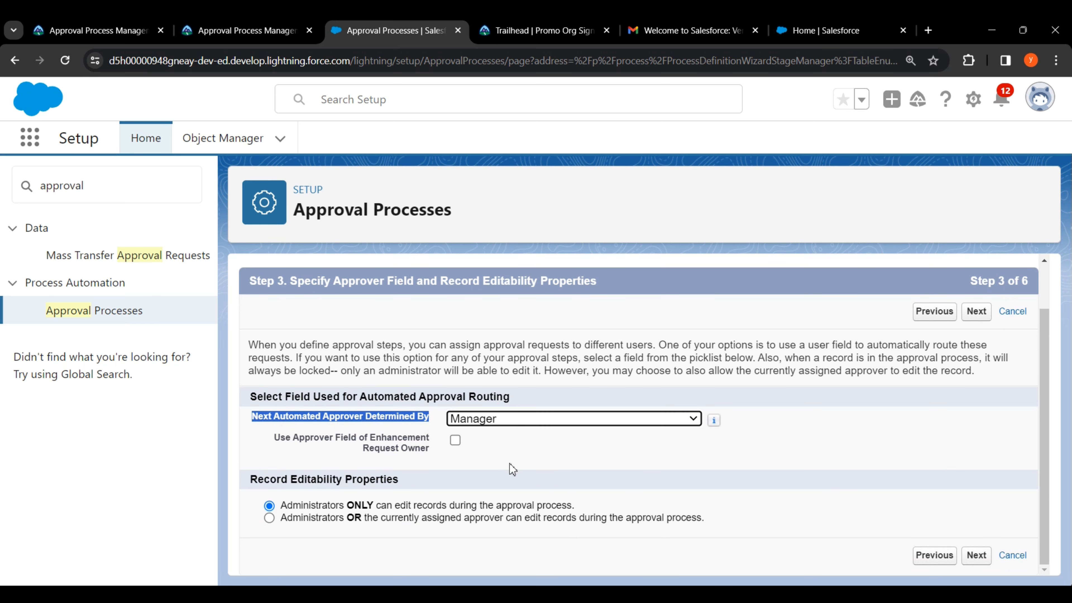
pyautogui.moveTo(281, 519); pyautogui.dragTo(706, 523)
pyautogui.click(269, 518)
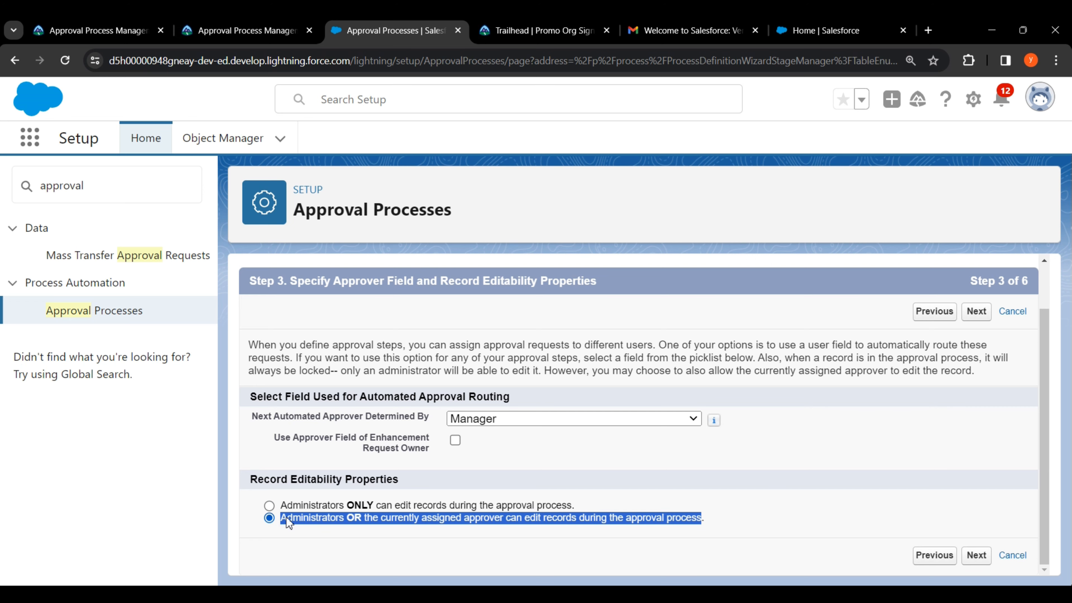
pyautogui.click(983, 320)
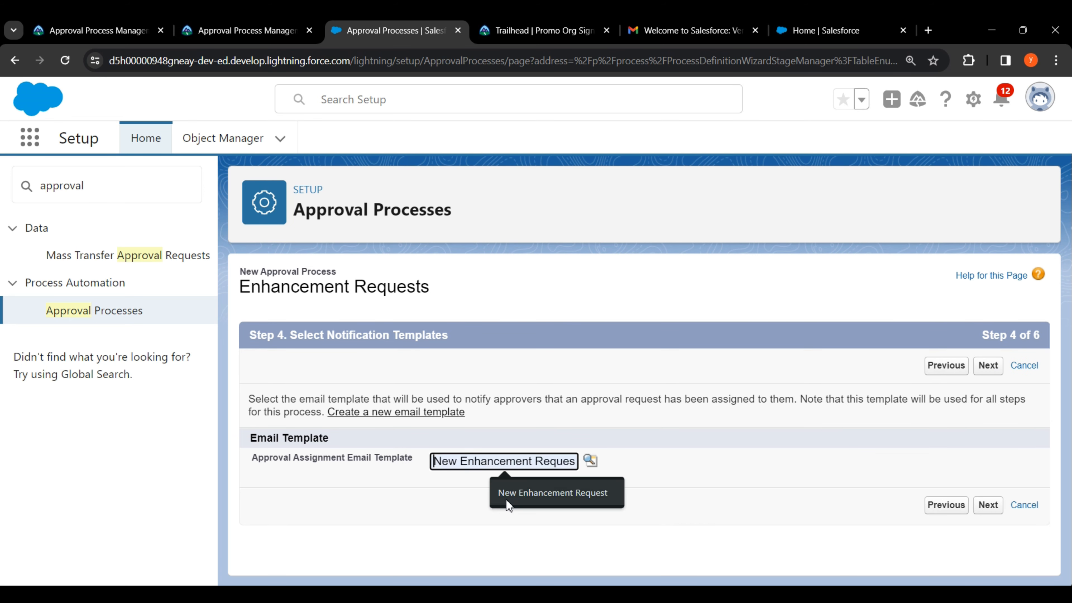
# Step: Choose the Lightning template 'New Enhancement Request' as the approval assignment email template
pyautogui.moveTo(254, 458); pyautogui.dragTo(412, 458)
pyautogui.click(590, 460)
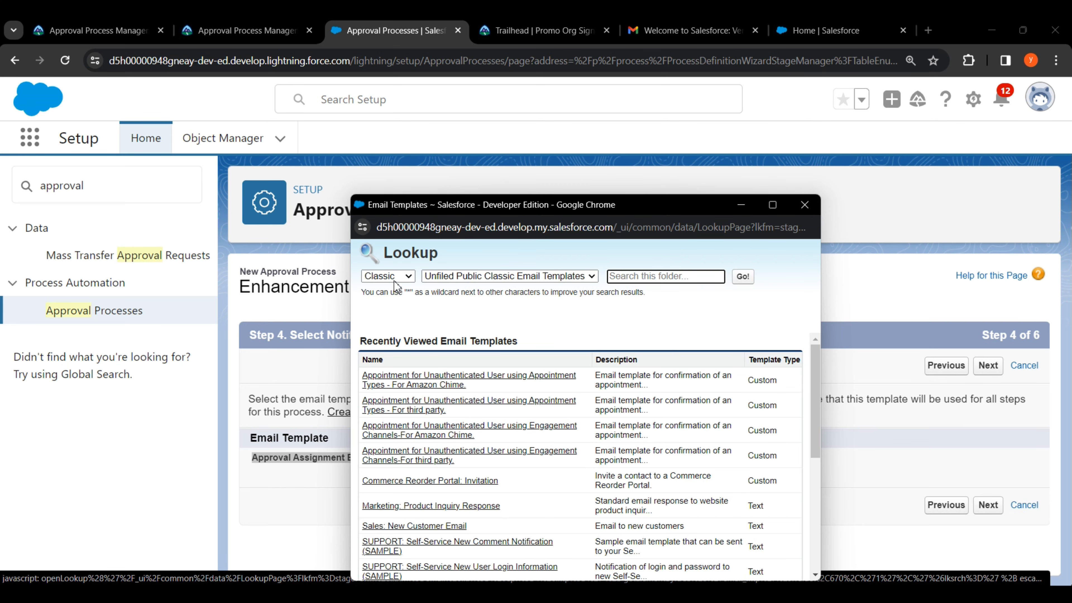
pyautogui.click(395, 279)
pyautogui.click(392, 305)
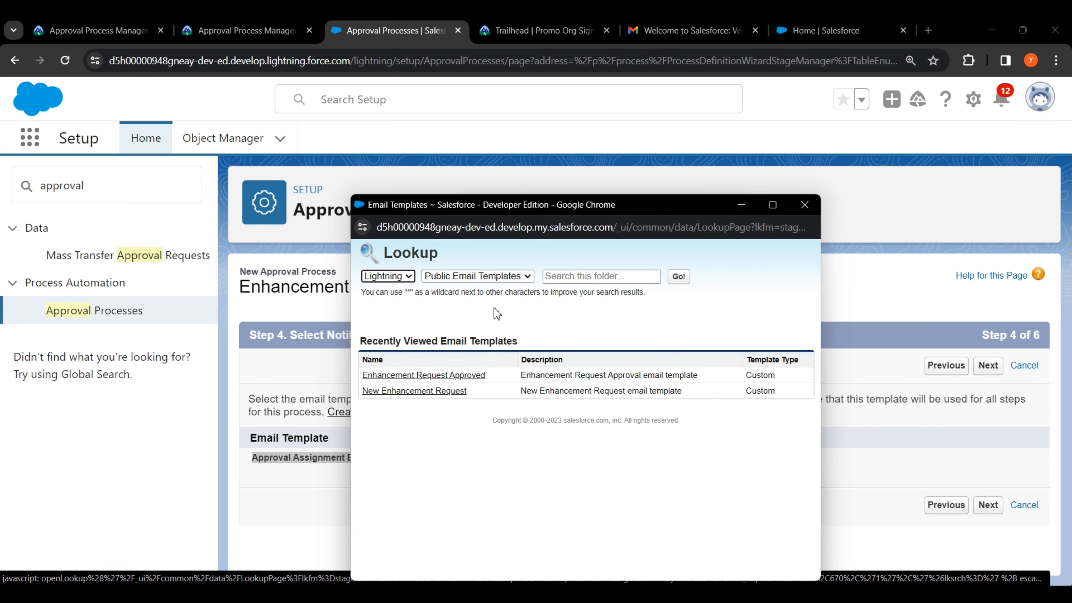
pyautogui.click(412, 390)
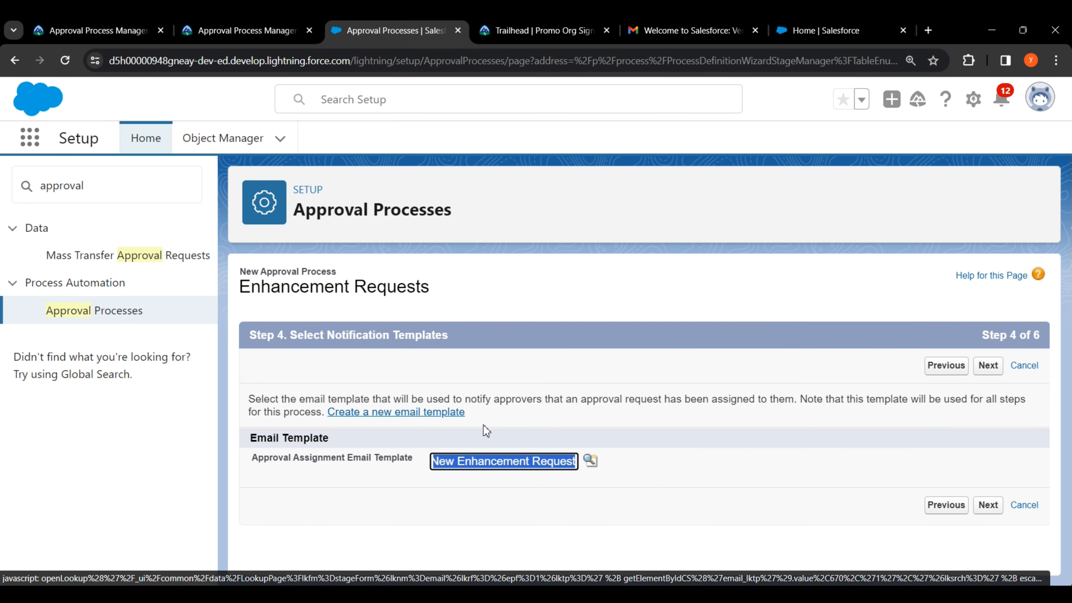
pyautogui.click(671, 466)
pyautogui.click(991, 374)
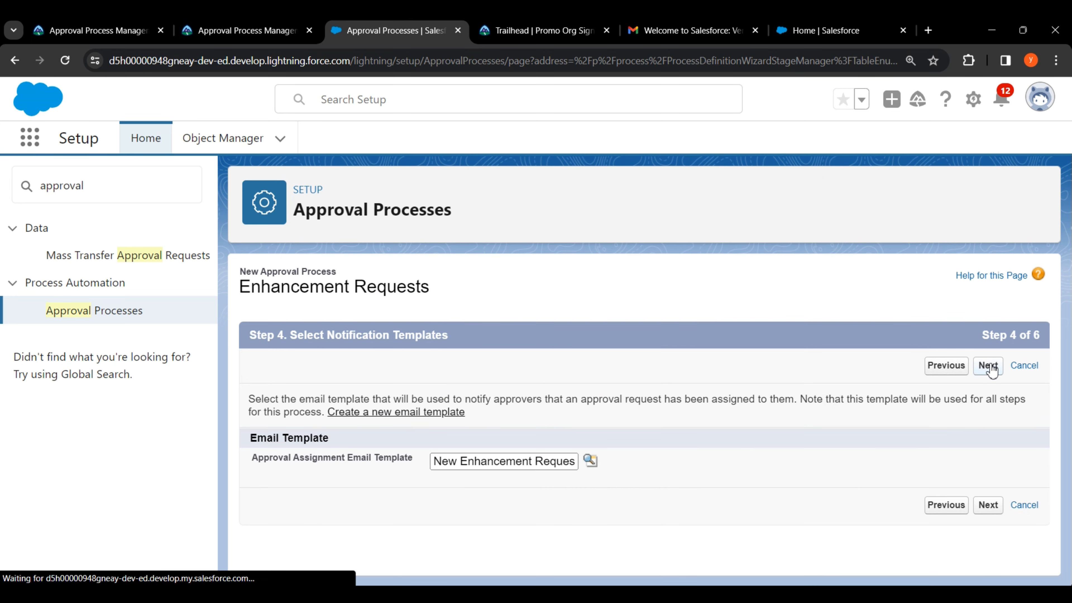
# Step: Add Date Needed, Description, Enhancement Size, Priority, Proposed Implementation Date and Type to Selected Fields
pyautogui.scroll(-3, 876, 388)
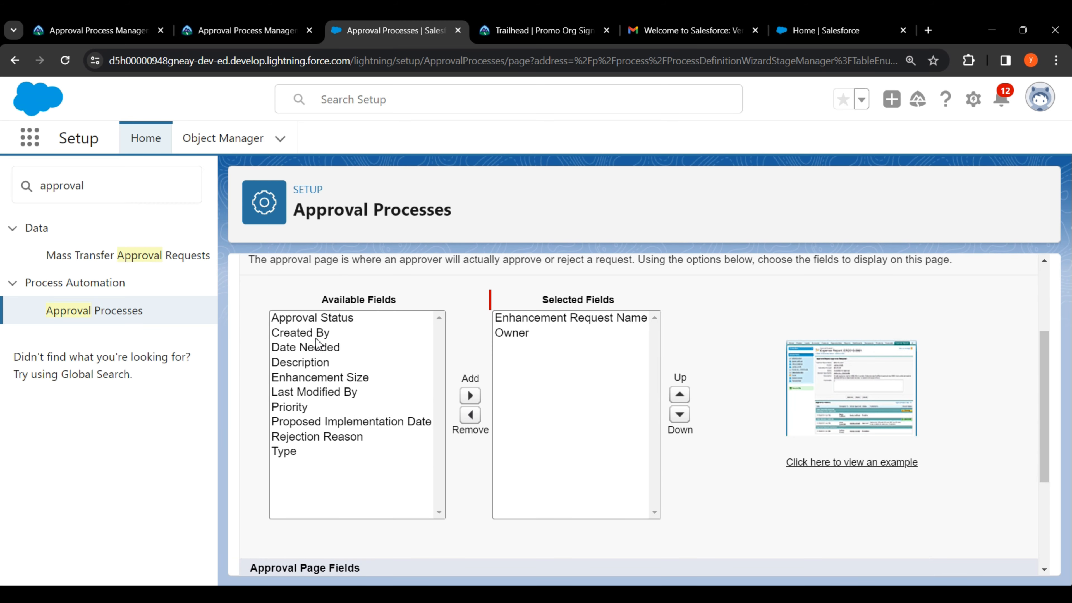
pyautogui.click(313, 348)
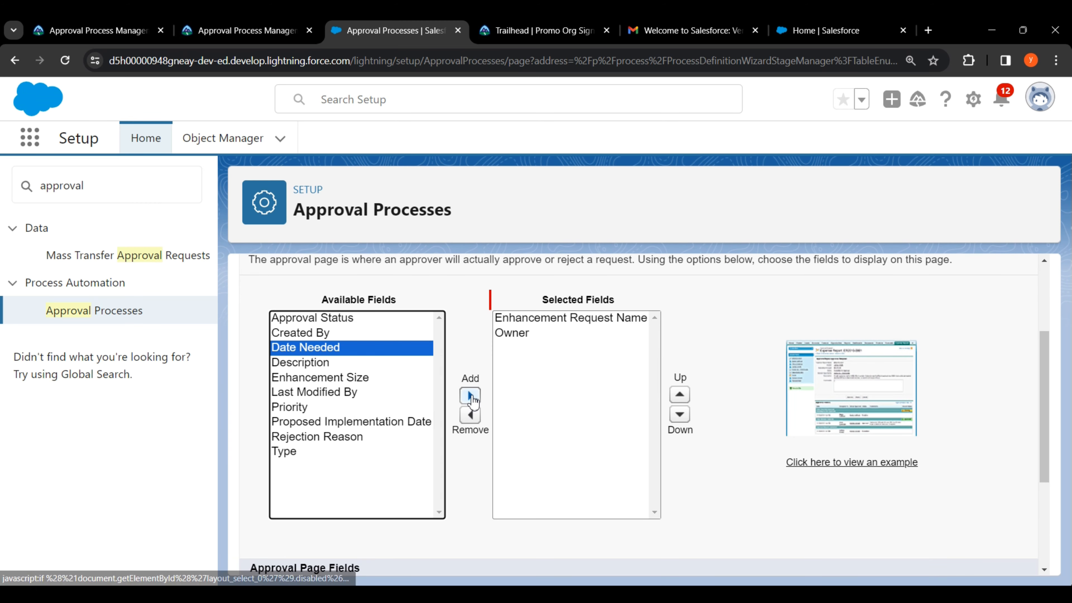
pyautogui.click(470, 396)
pyautogui.click(301, 347)
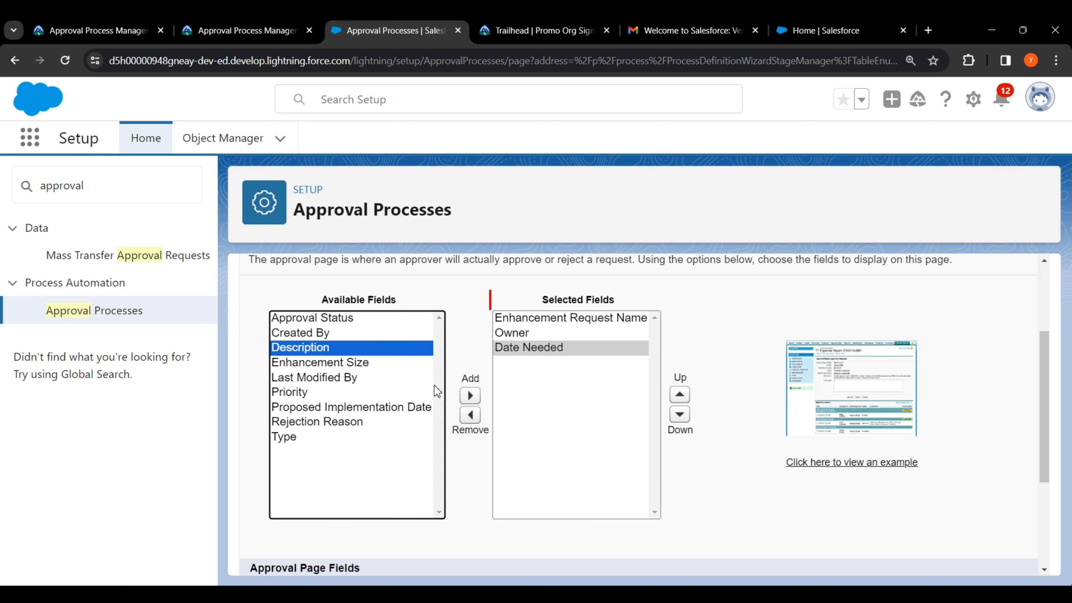
pyautogui.click(470, 396)
pyautogui.click(356, 349)
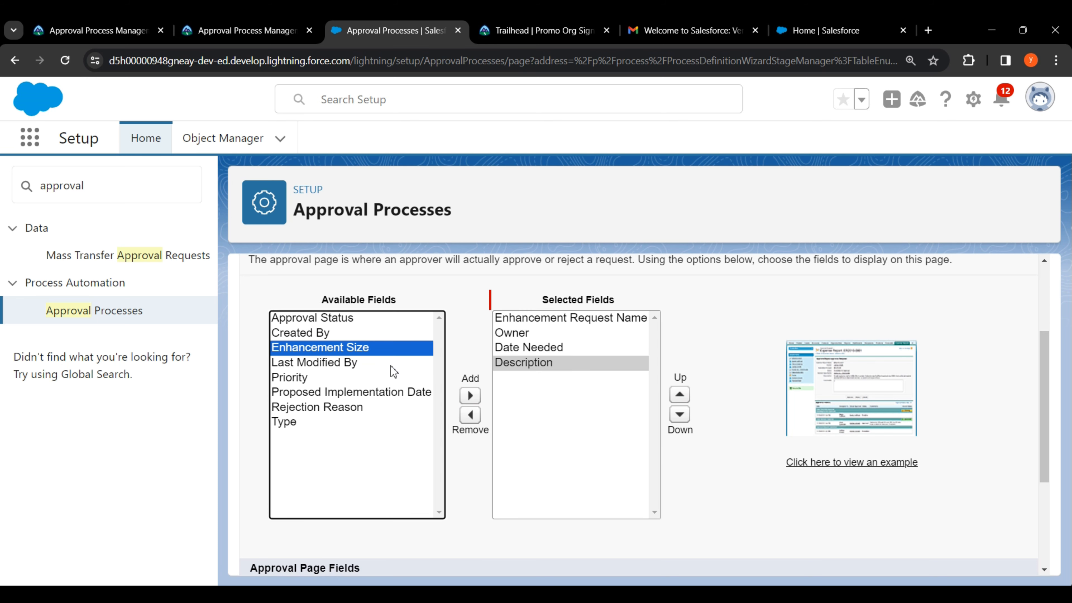
pyautogui.click(469, 397)
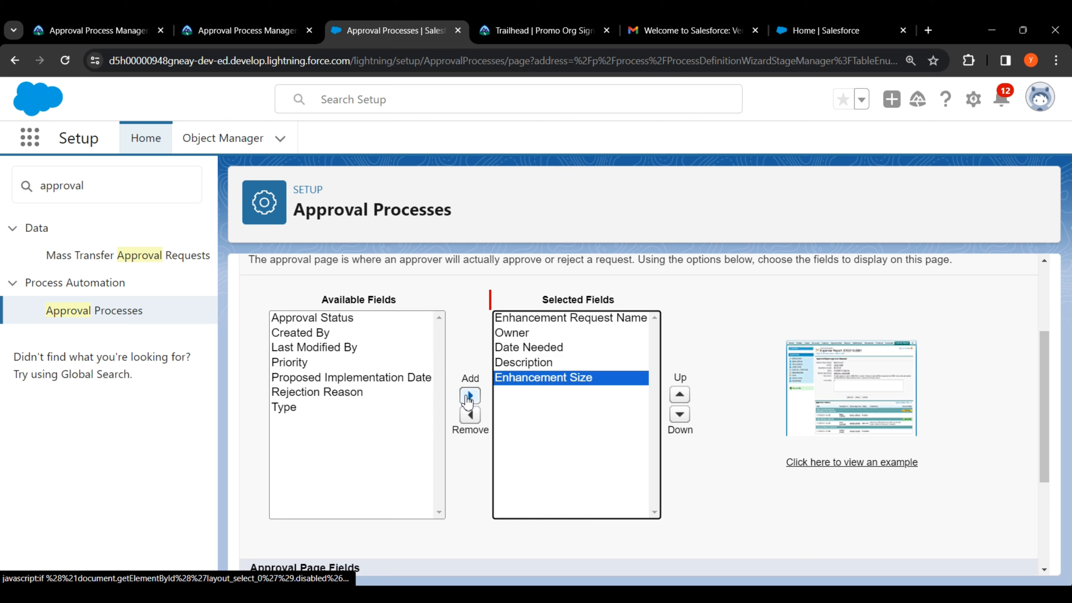
pyautogui.click(302, 363)
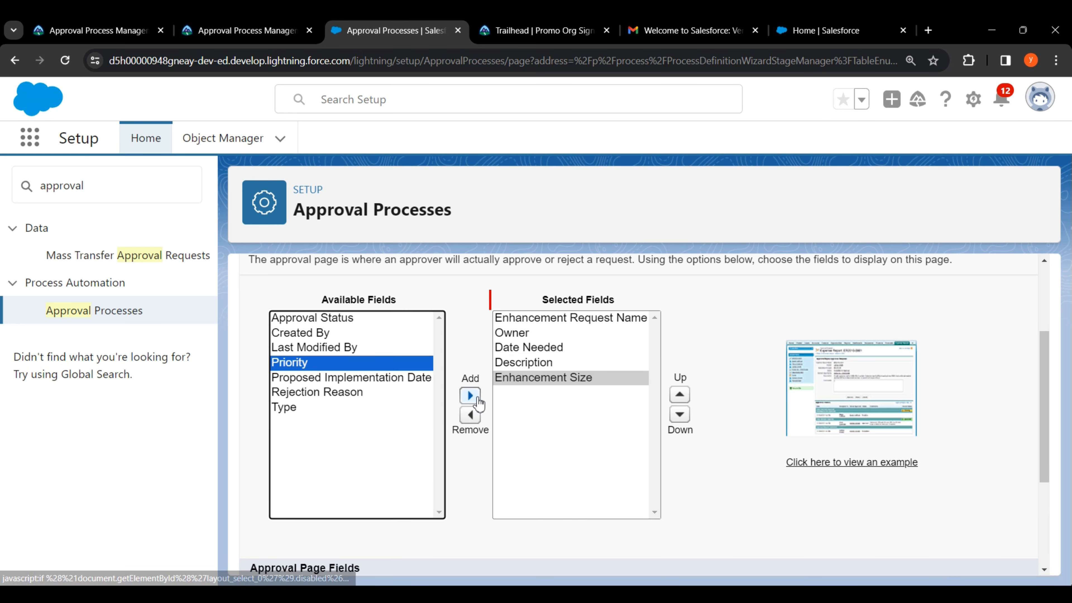
pyautogui.click(470, 395)
pyautogui.click(362, 364)
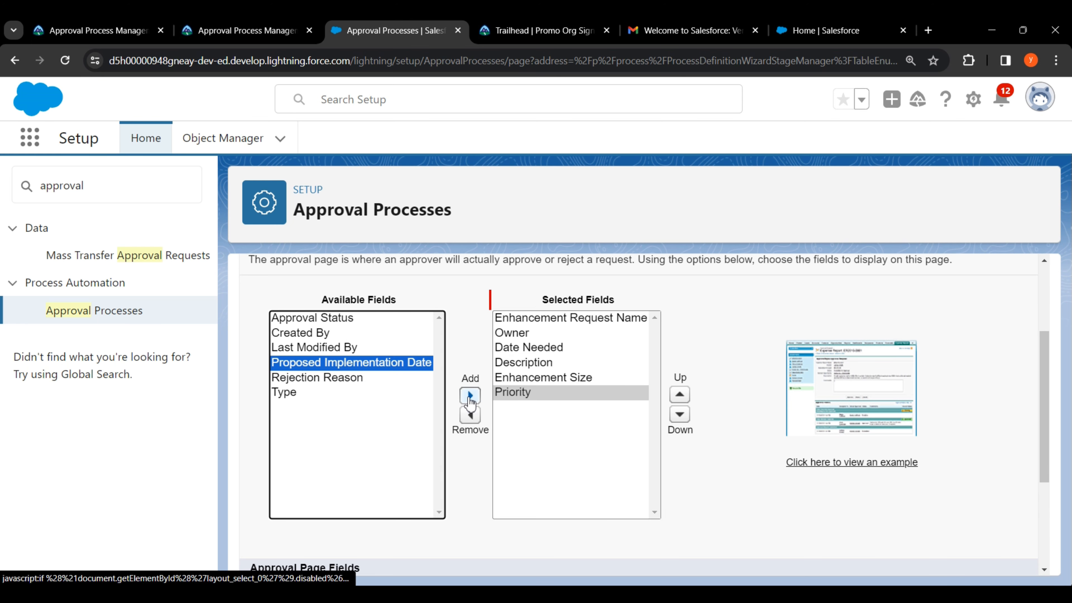
pyautogui.click(470, 396)
pyautogui.click(291, 378)
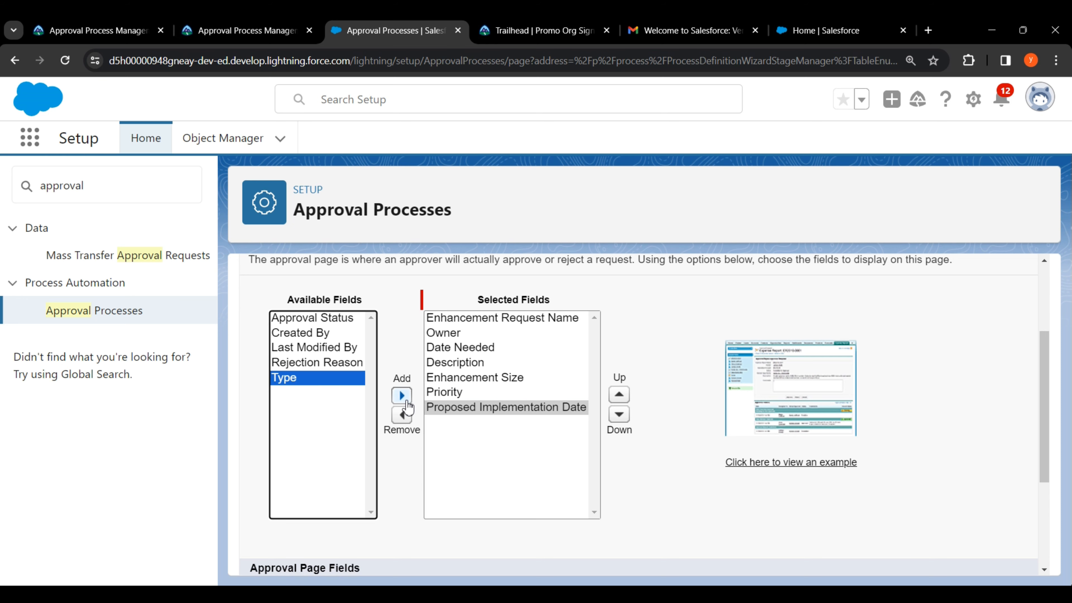
pyautogui.click(401, 395)
# Step: Enable Display approval history on the approval page and continue to Initial Submitters
pyautogui.moveTo(478, 301); pyautogui.dragTo(525, 301)
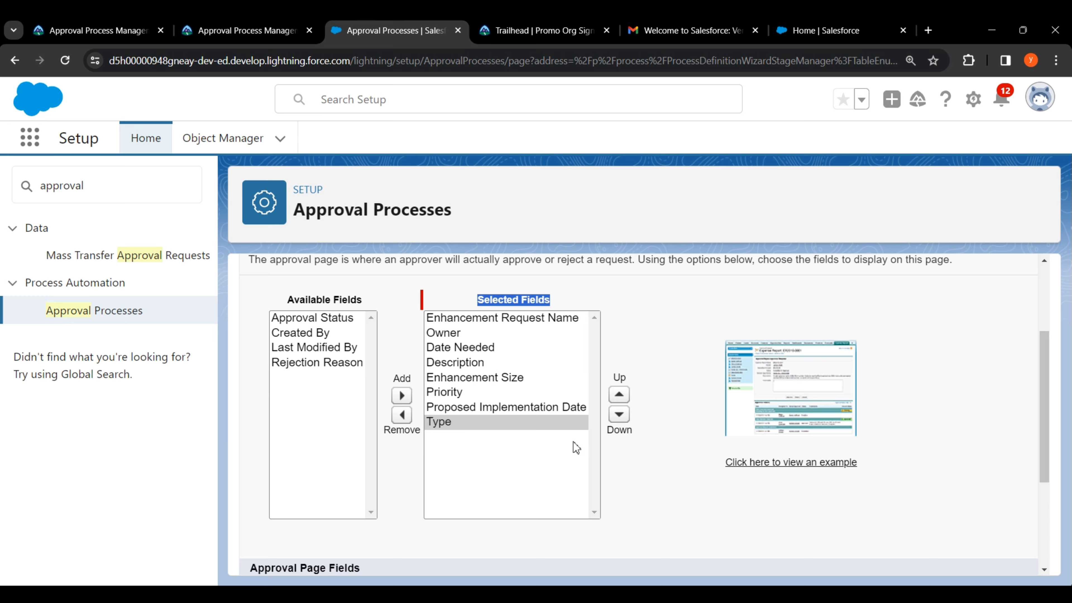
pyautogui.scroll(-3, 612, 443)
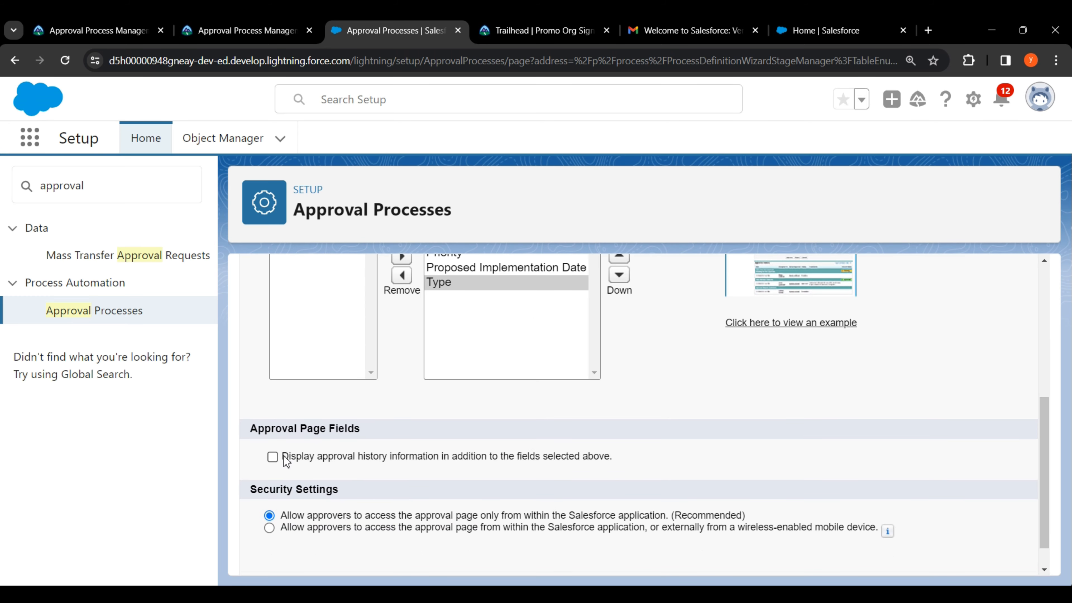
pyautogui.moveTo(282, 456); pyautogui.dragTo(543, 453)
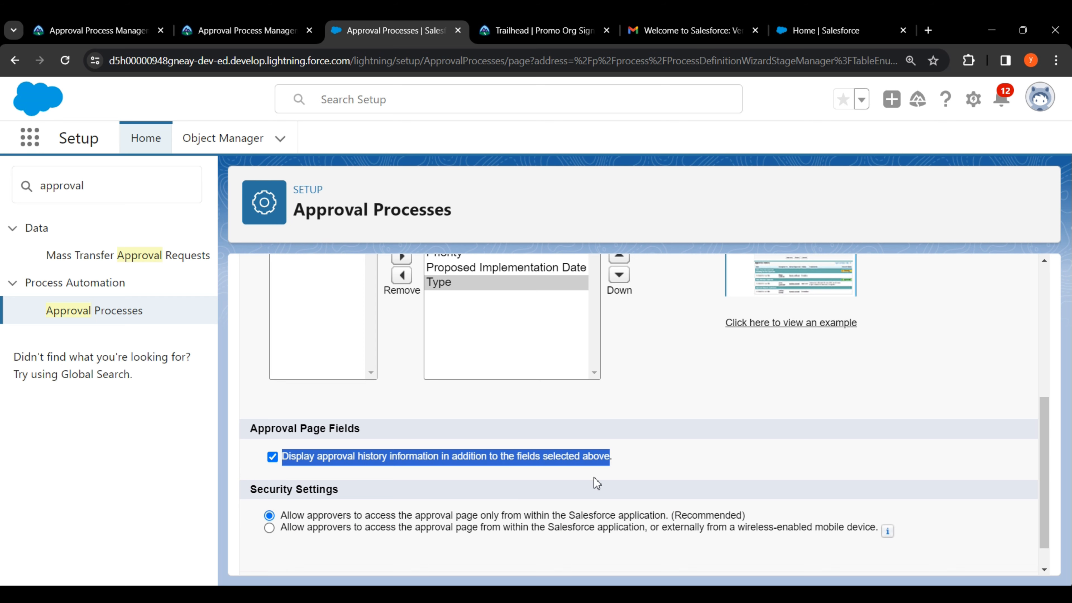
pyautogui.click(657, 464)
pyautogui.scroll(-1, 965, 480)
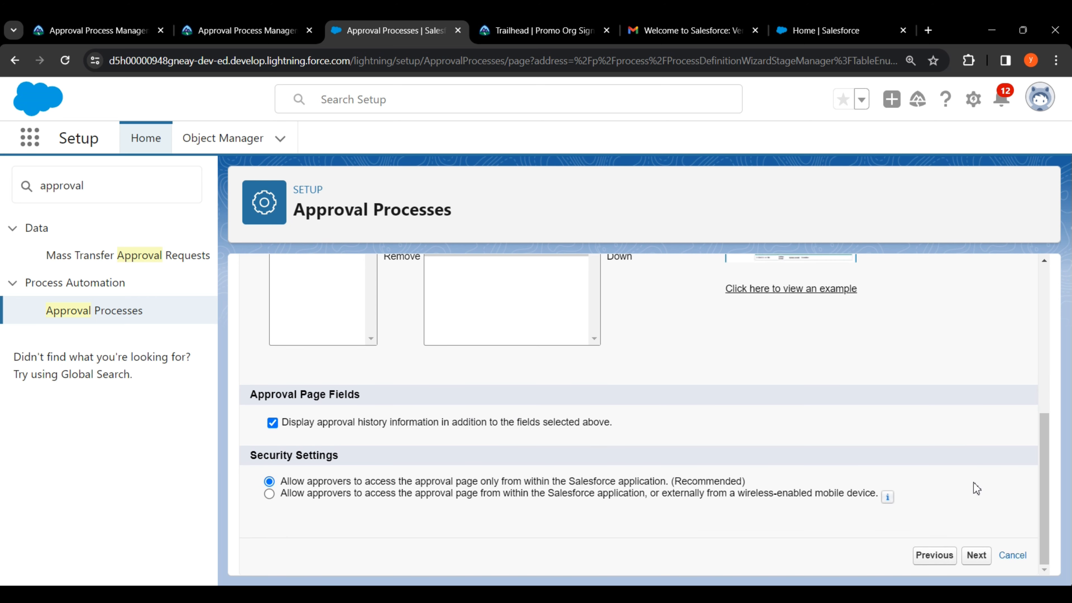
pyautogui.click(978, 556)
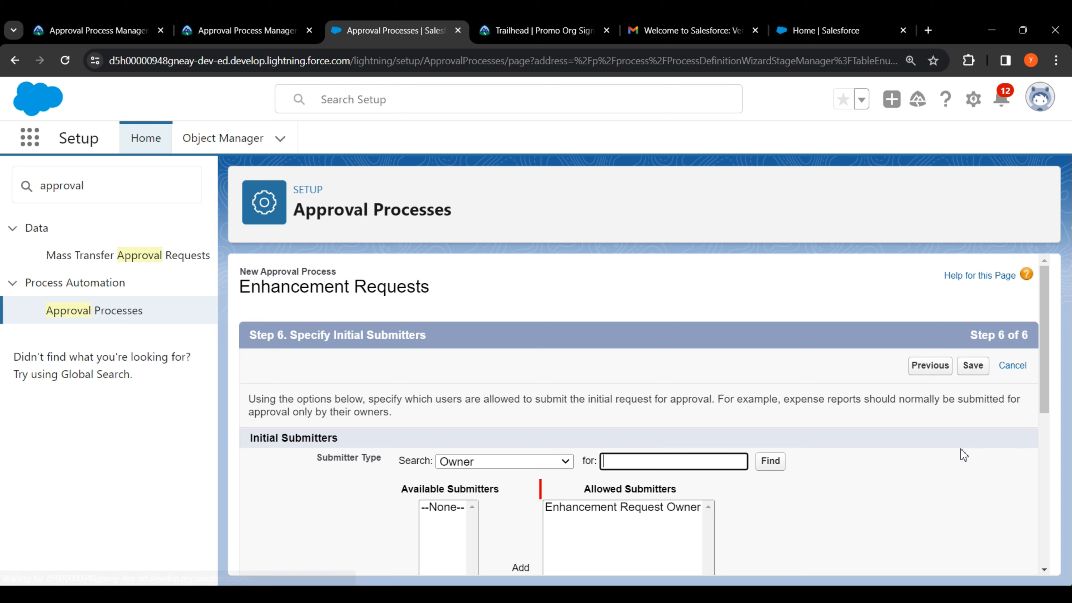
# Step: Allow submitters to recall approval requests and save the Enhancement Request approval process
pyautogui.scroll(-10, 962, 452)
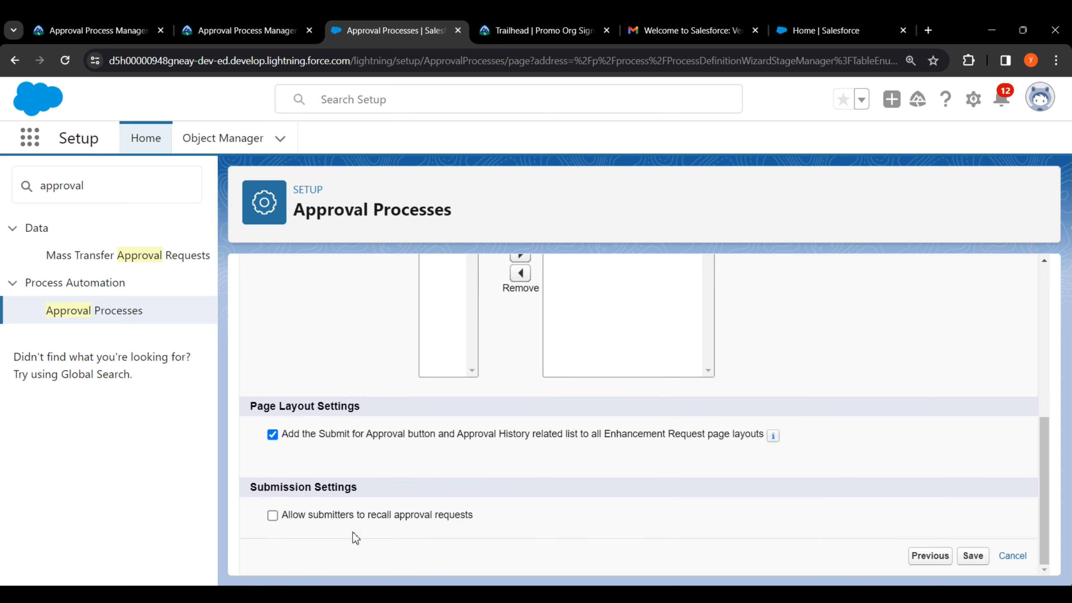
pyautogui.moveTo(287, 519); pyautogui.dragTo(475, 516)
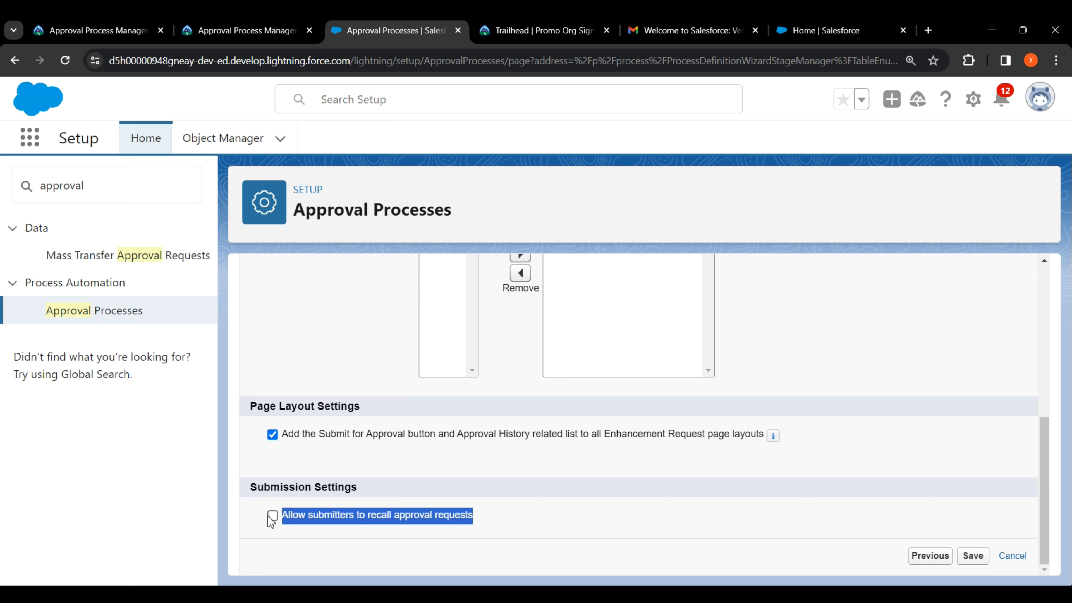
pyautogui.click(273, 516)
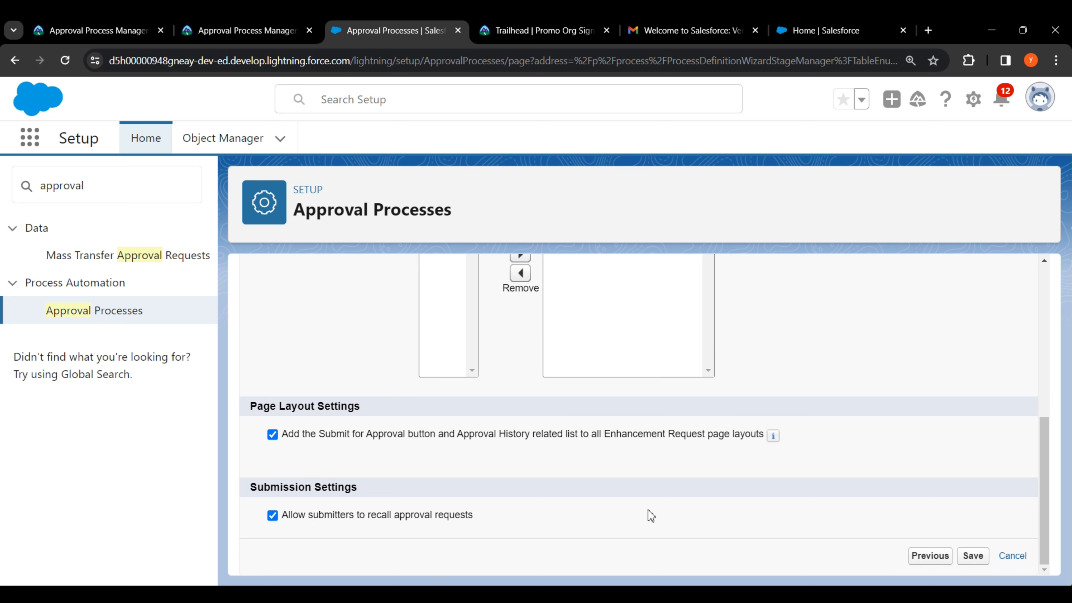
pyautogui.click(974, 556)
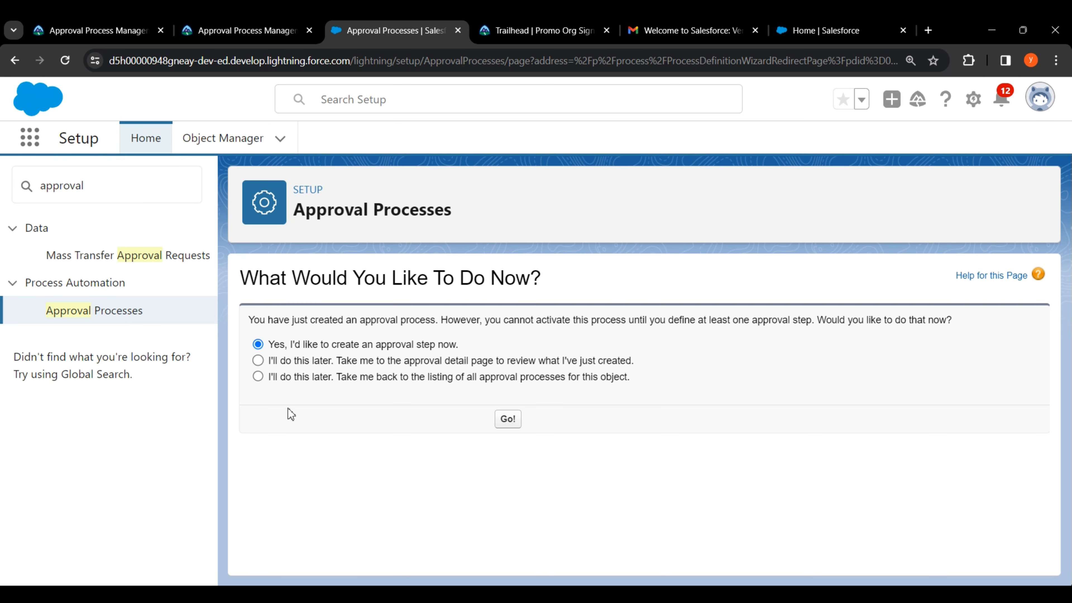
# Step: Skip activation for now and return to the Enhancement Request approval process listing
pyautogui.moveTo(269, 378); pyautogui.dragTo(500, 382)
pyautogui.moveTo(578, 377); pyautogui.dragTo(625, 378)
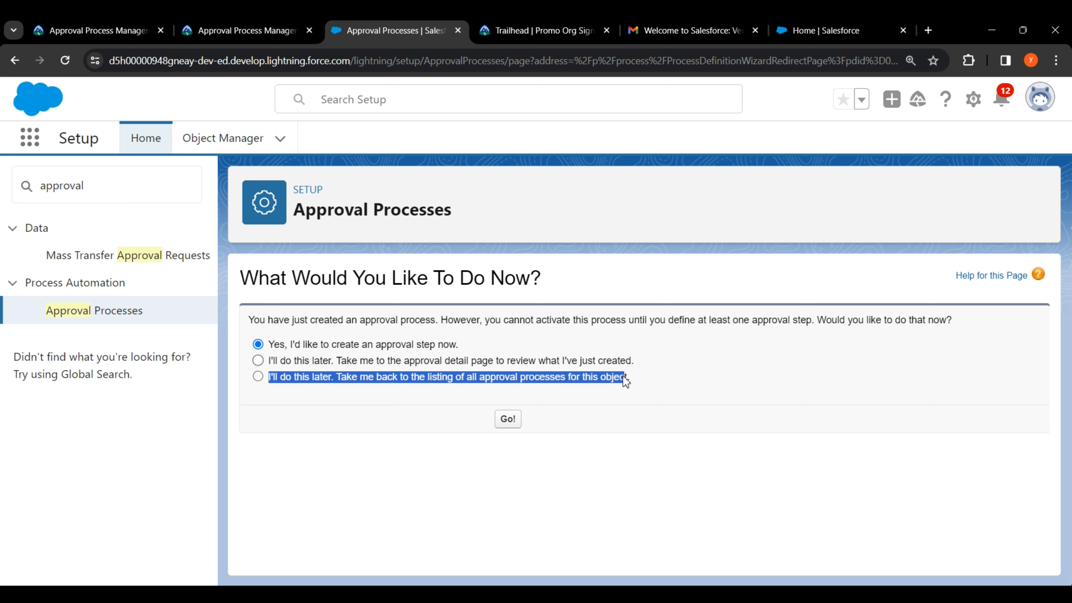
pyautogui.click(258, 377)
pyautogui.click(509, 423)
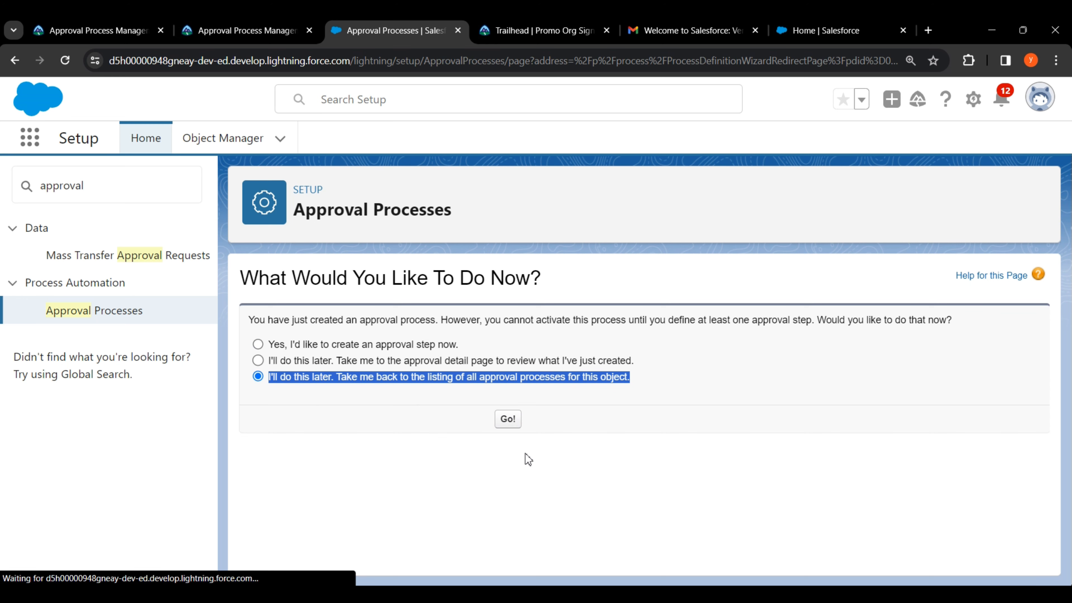
pyautogui.scroll(-3, 525, 453)
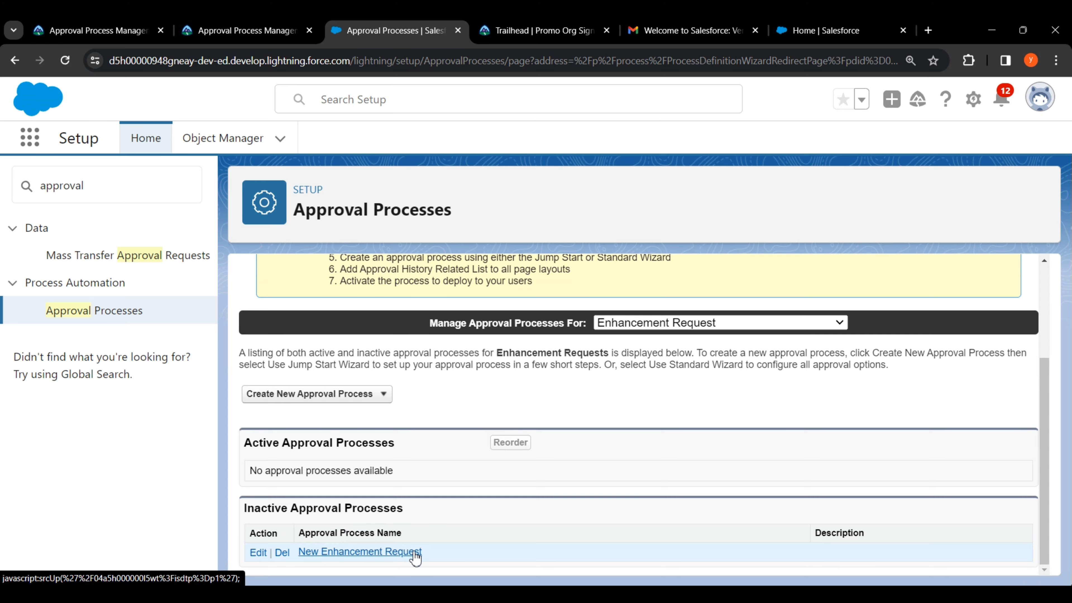
# Step: On the Trailhead superbadge page, run Check Challenge for challenge 1, setting up the approval process
pyautogui.click(247, 30)
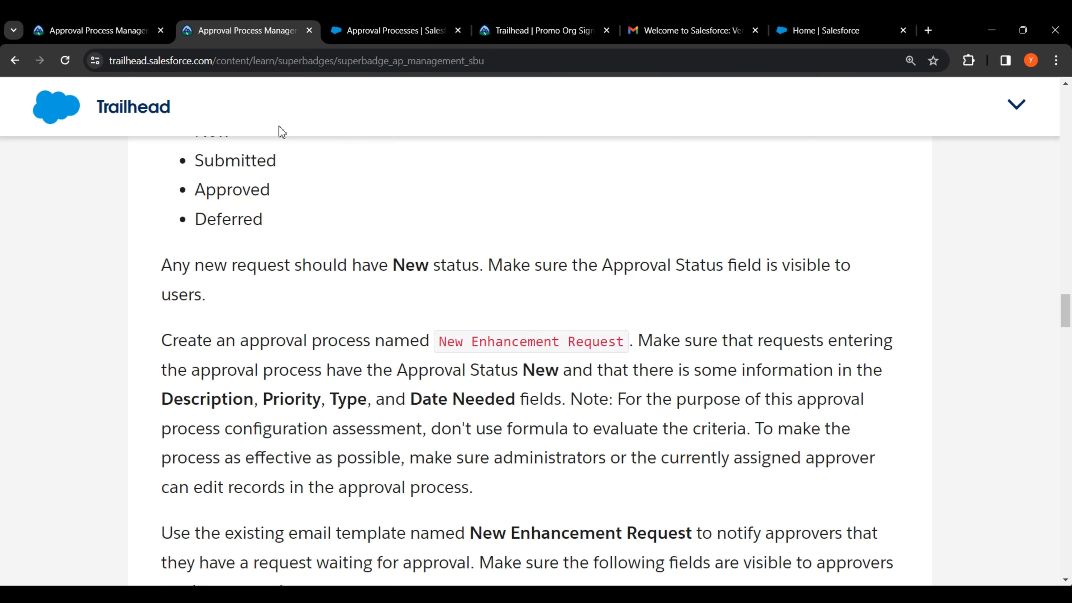
pyautogui.scroll(-5, 792, 385)
pyautogui.scroll(-20, 792, 386)
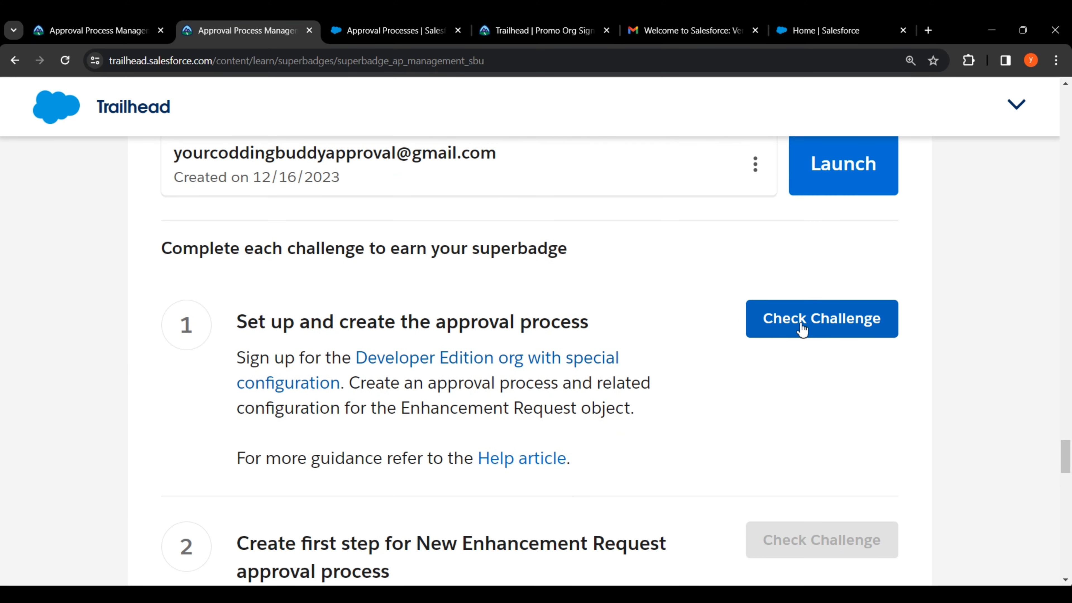
pyautogui.click(802, 328)
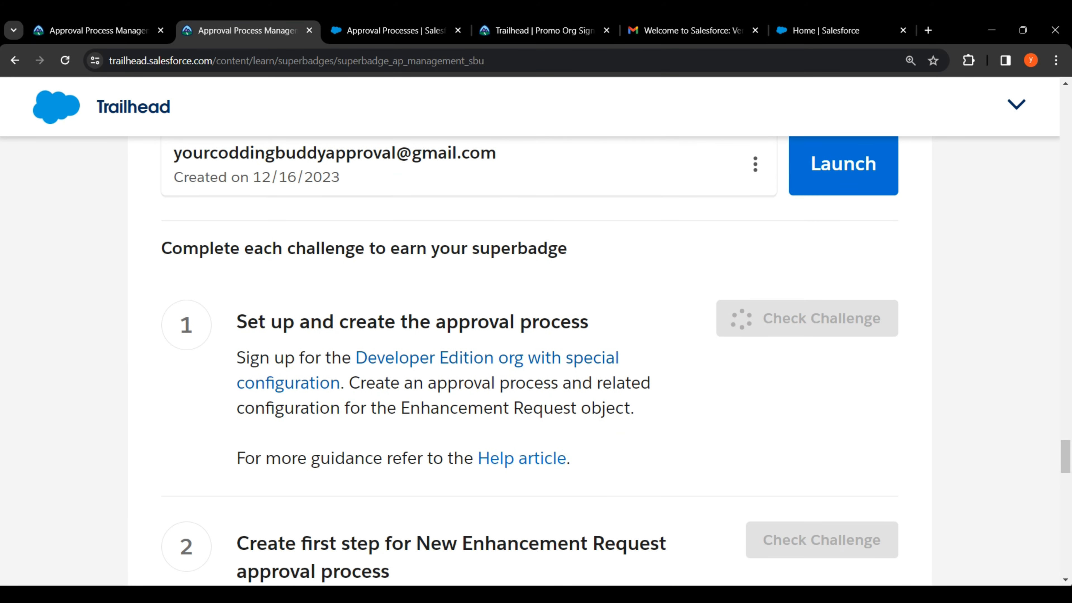